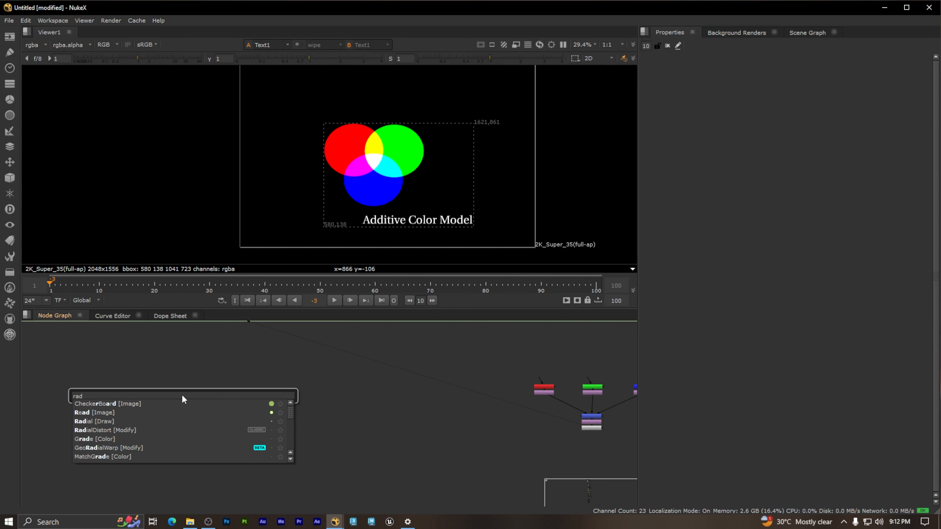
Step: Add a Radial node in the empty area of the node graph
{"action": "left_click", "coordinate": [114, 422]}
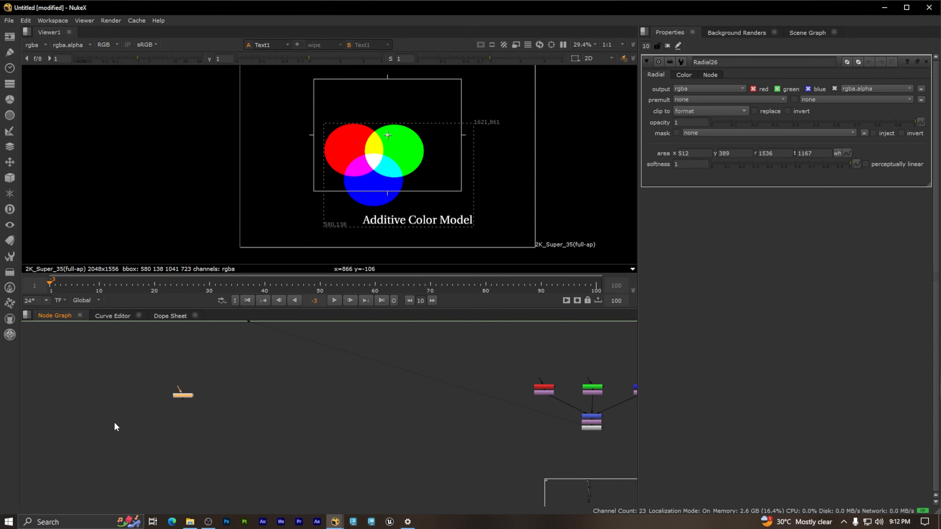
{"action": "scroll", "coordinate": [174, 400], "scroll_direction": "up", "scroll_amount": 3}
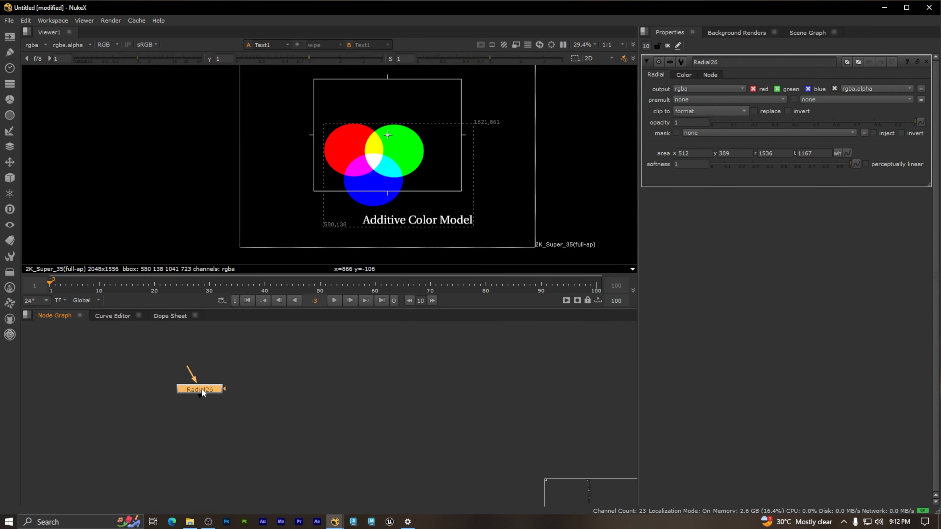
{"action": "left_click_drag", "start_coordinate": [259, 417], "coordinate": [139, 356]}
{"action": "left_click", "coordinate": [706, 74]}
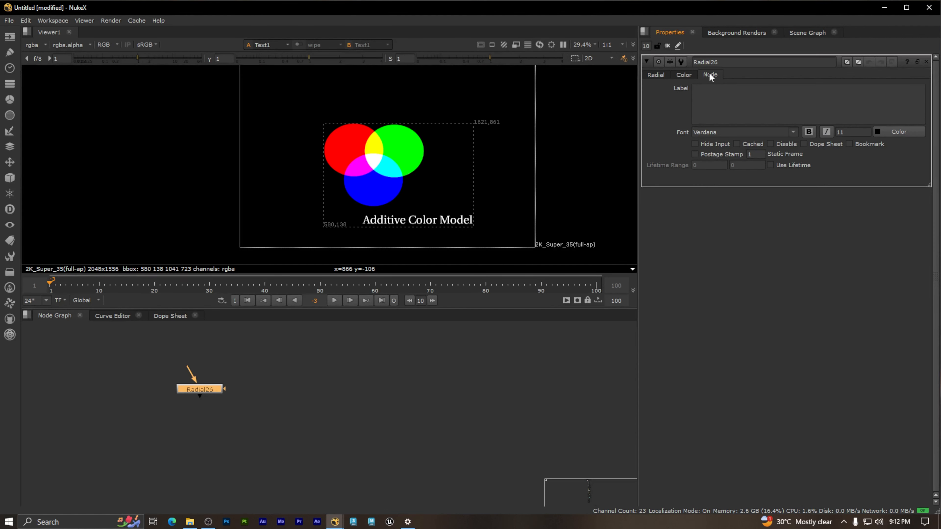
{"action": "left_click", "coordinate": [657, 75]}
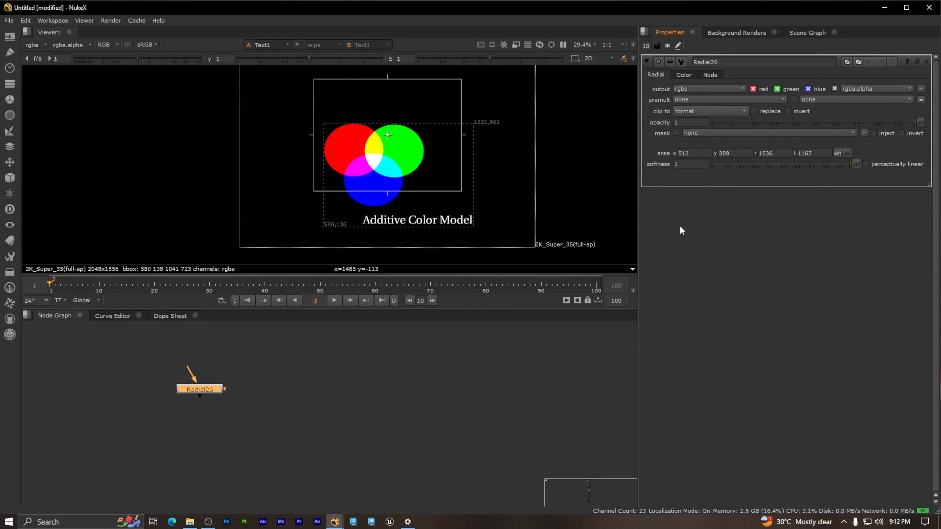
Step: Set the new Radial node's tile color to pure red
{"action": "left_click", "coordinate": [847, 63]}
{"action": "left_click", "coordinate": [896, 216]}
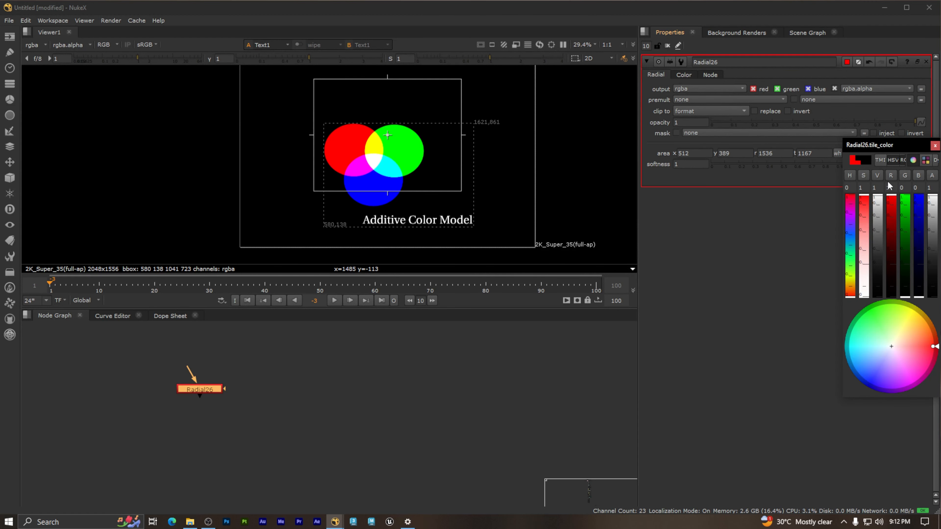
{"action": "left_click", "coordinate": [789, 270]}
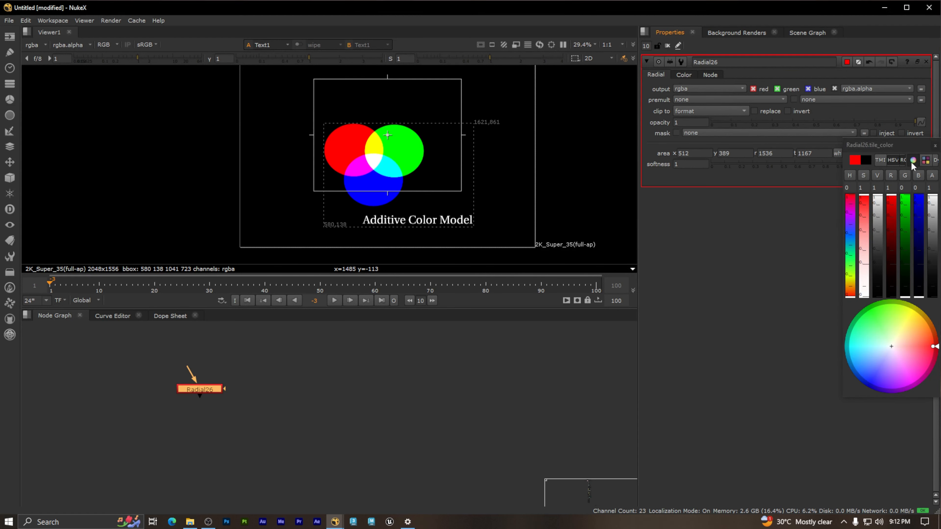
{"action": "left_click", "coordinate": [933, 148]}
{"action": "left_click", "coordinate": [280, 422]}
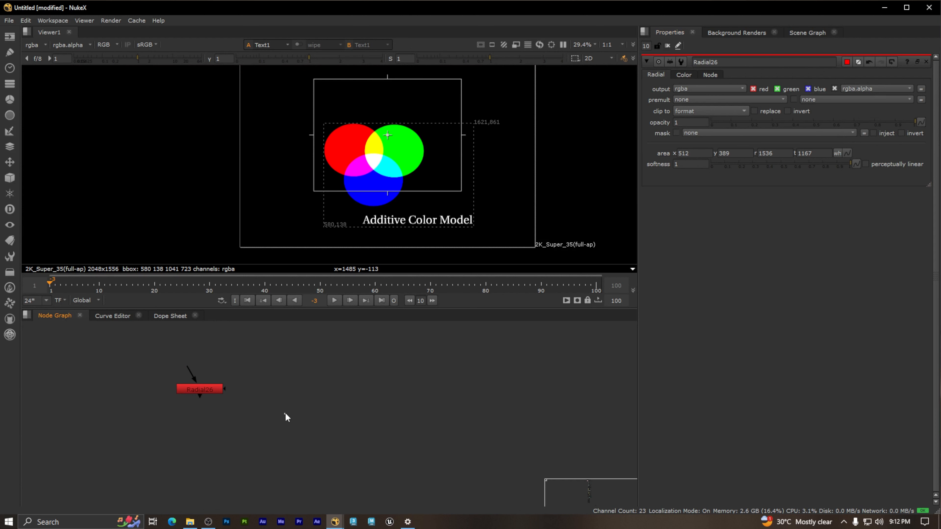
Step: Rename the red-tiled Radial node to Red
{"action": "left_click", "coordinate": [214, 390]}
{"action": "left_click", "coordinate": [322, 422]}
{"action": "left_click_drag", "start_coordinate": [246, 407], "coordinate": [143, 369]}
{"action": "double_click", "coordinate": [689, 62]}
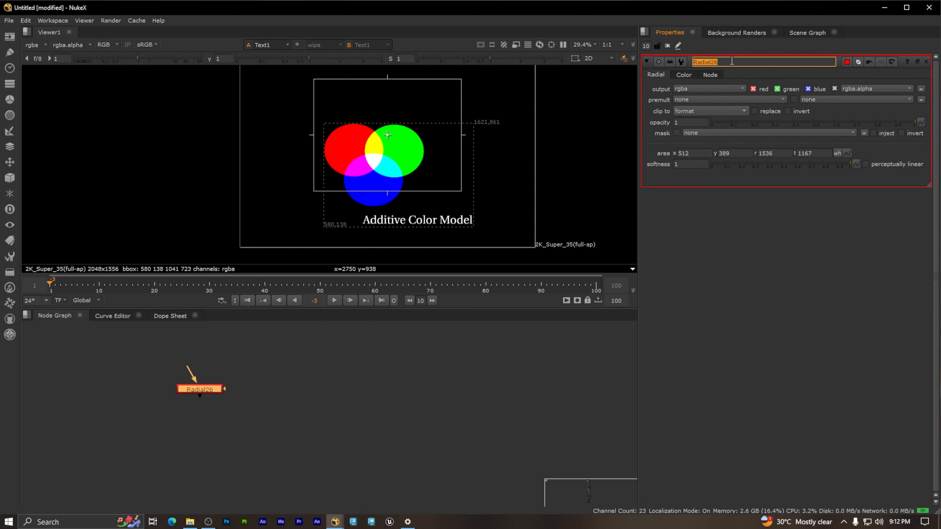
{"action": "type", "text": "Red"}
{"action": "left_click", "coordinate": [456, 388]}
{"action": "left_click", "coordinate": [239, 381]}
{"action": "left_click_drag", "start_coordinate": [128, 353], "coordinate": [248, 425]}
{"action": "left_click", "coordinate": [256, 419]}
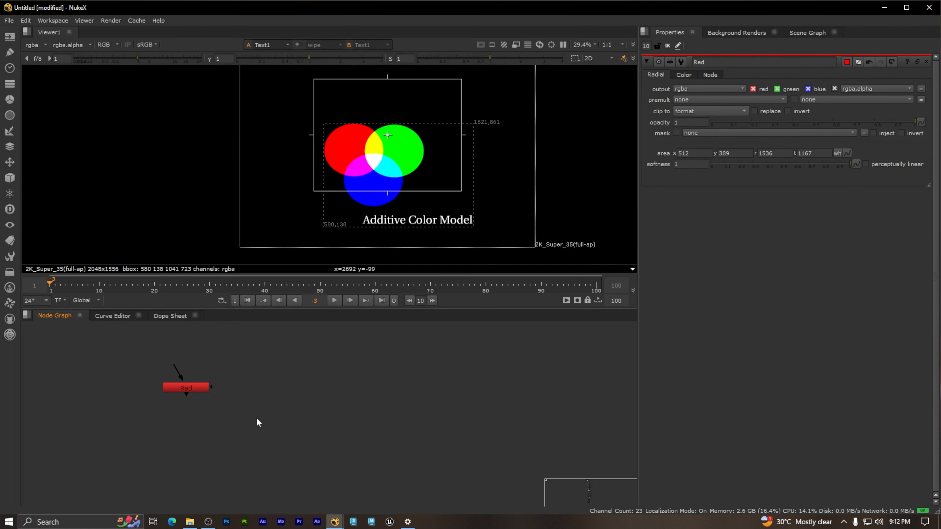
{"action": "middle_click_drag", "start_coordinate": [270, 400], "coordinate": [240, 389]}
{"action": "left_click_drag", "start_coordinate": [241, 408], "coordinate": [97, 357]}
{"action": "left_click", "coordinate": [99, 358]}
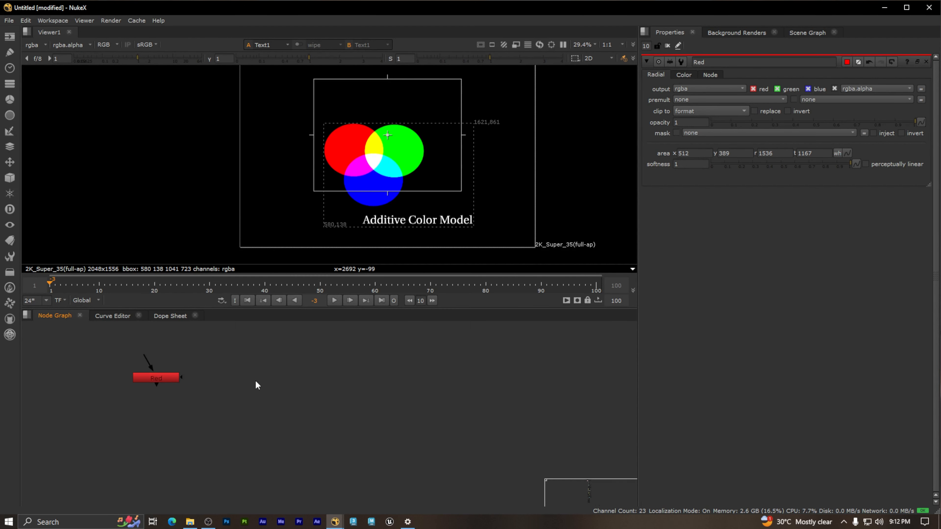
Step: Add a second Radial node beside the Red node
{"action": "key", "text": "Tab"}
{"action": "type", "text": "rad"}
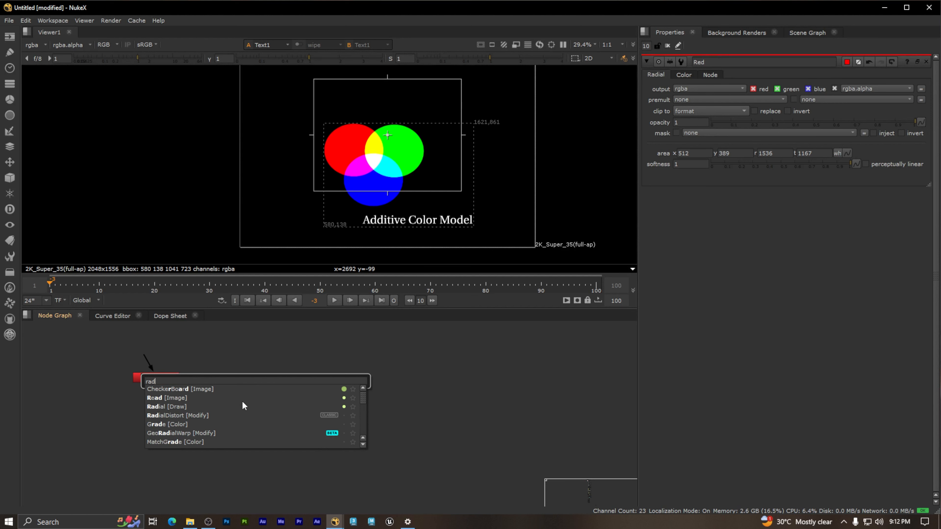
{"action": "left_click", "coordinate": [172, 407]}
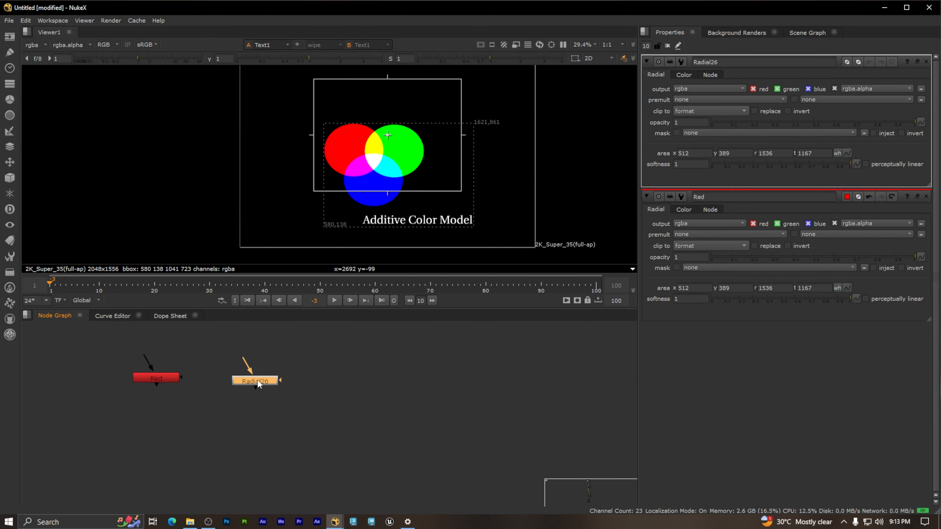
{"action": "left_click", "coordinate": [372, 389]}
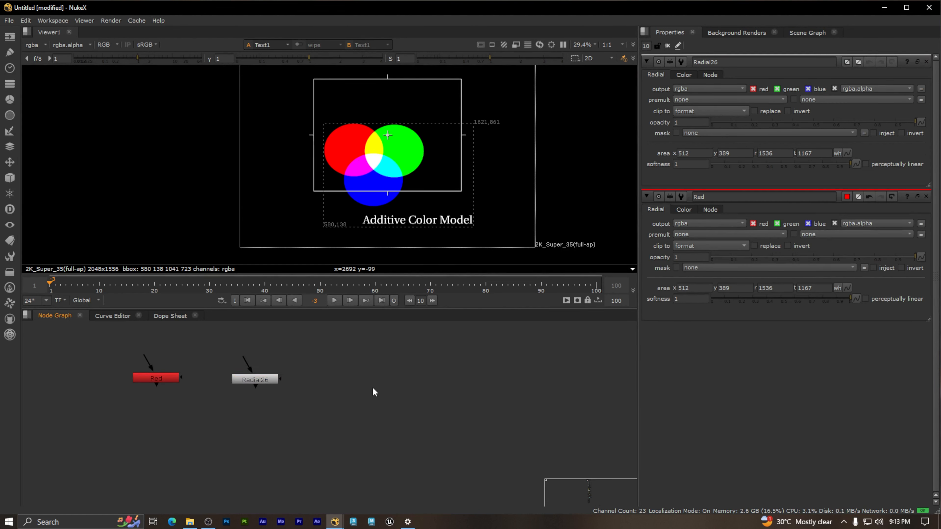
Step: Paste extra copies of the Radial node, delete the surplus one and space the remaining nodes out in a row
{"action": "key", "text": "ctrl+v"}
{"action": "left_click_drag", "start_coordinate": [394, 402], "coordinate": [362, 384]}
{"action": "left_click_drag", "start_coordinate": [409, 404], "coordinate": [435, 381]}
{"action": "left_click_drag", "start_coordinate": [348, 383], "coordinate": [340, 379]}
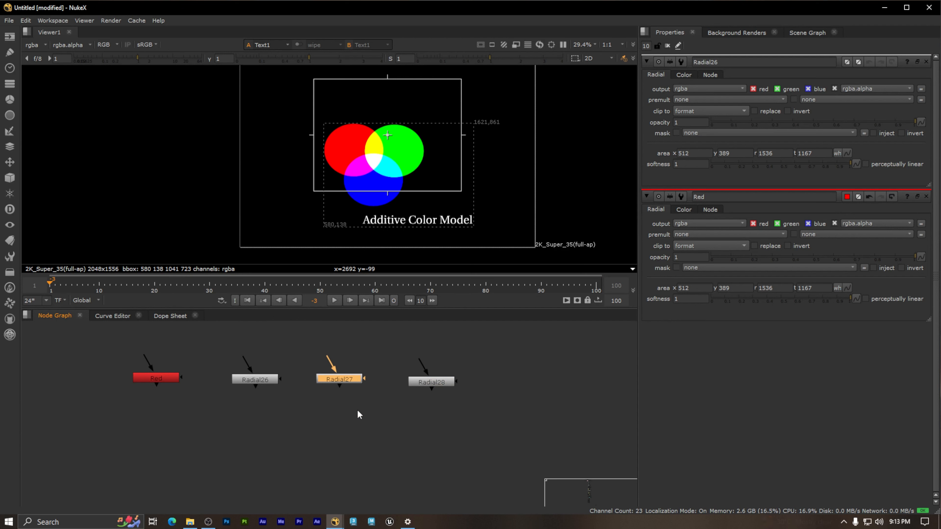
{"action": "left_click_drag", "start_coordinate": [392, 414], "coordinate": [527, 329]}
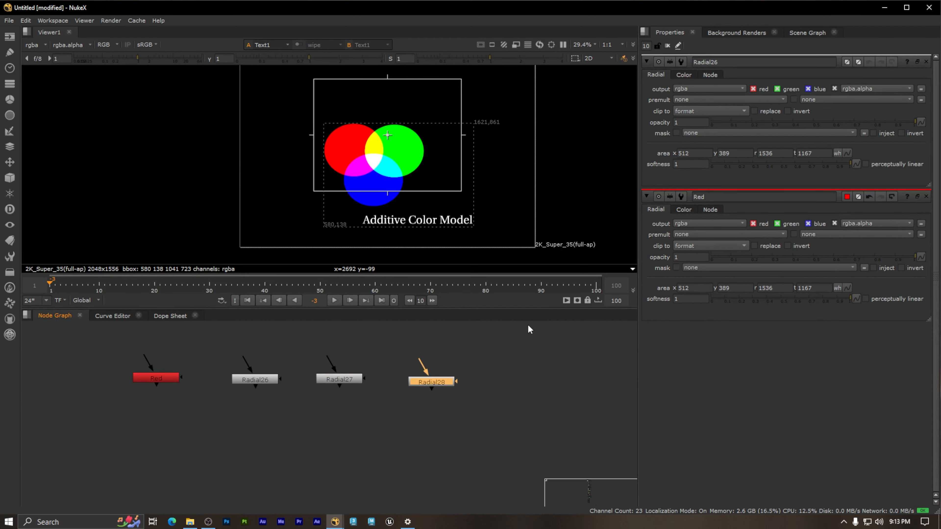
{"action": "key", "text": "Delete"}
{"action": "left_click_drag", "start_coordinate": [345, 377], "coordinate": [359, 378]}
{"action": "left_click_drag", "start_coordinate": [266, 380], "coordinate": [214, 351]}
{"action": "left_click_drag", "start_coordinate": [213, 343], "coordinate": [288, 400]}
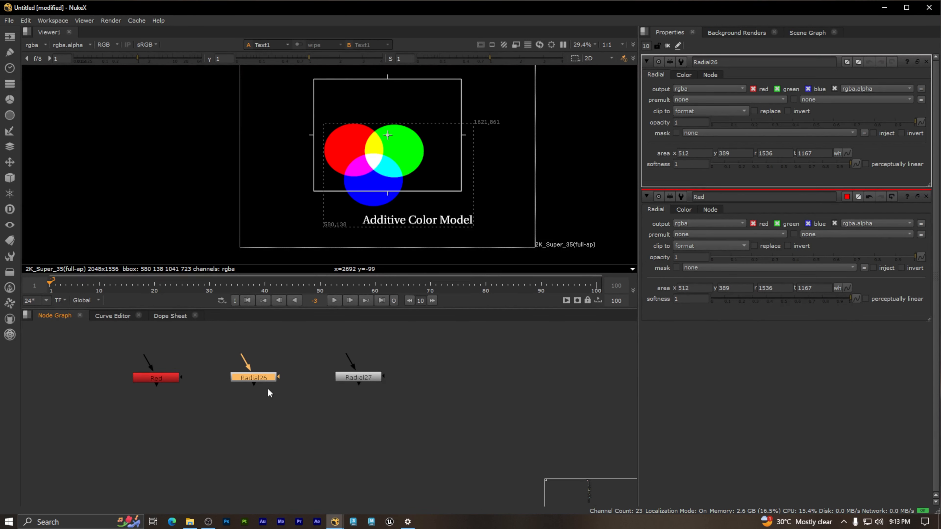
Step: Set the tile color of the Radial node next to Red to pure green
{"action": "left_click", "coordinate": [847, 62]}
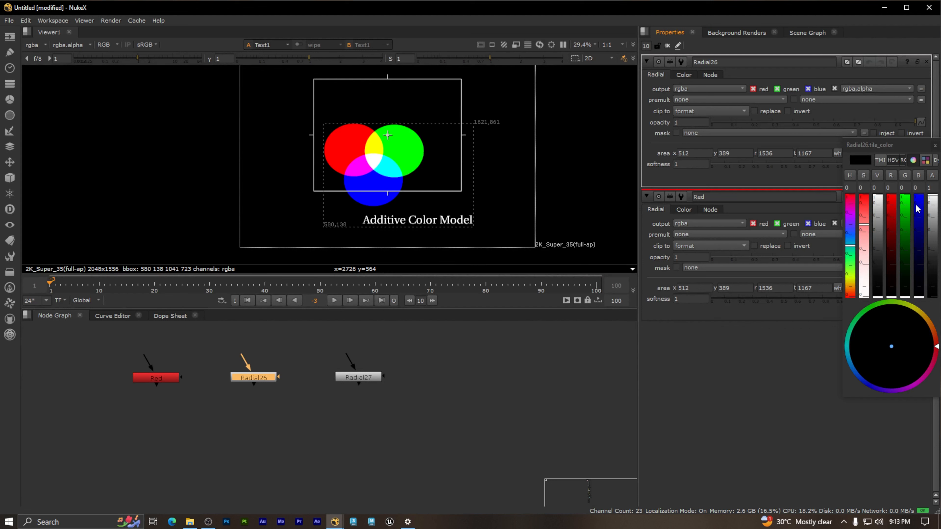
{"action": "left_click_drag", "start_coordinate": [909, 231], "coordinate": [910, 195]}
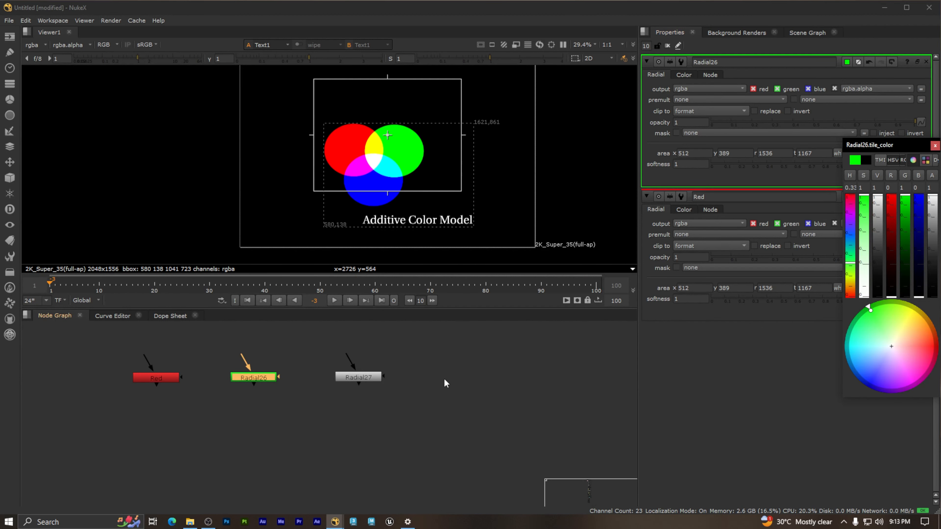
{"action": "left_click", "coordinate": [255, 384]}
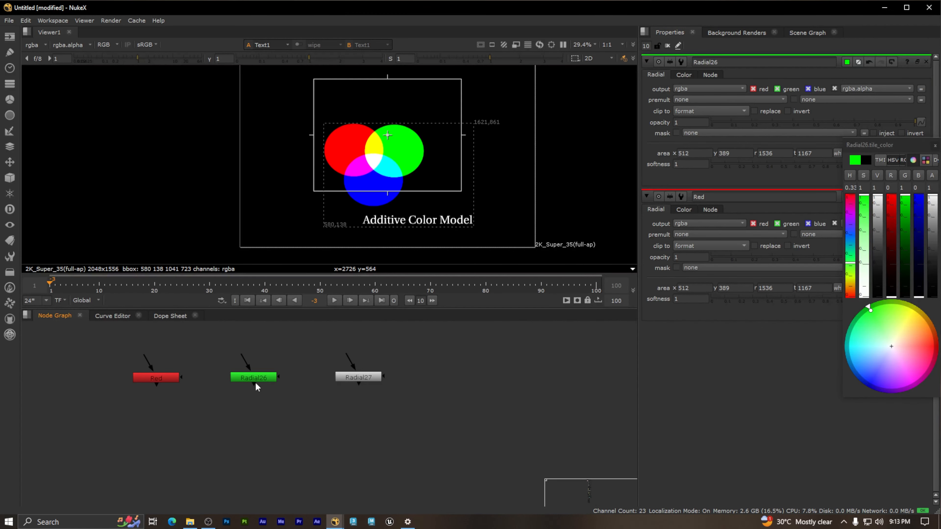
Step: Try to give the Radial27 node a blue tile color, and delete both extra Radial nodes beside Red
{"action": "double_click", "coordinate": [362, 377]}
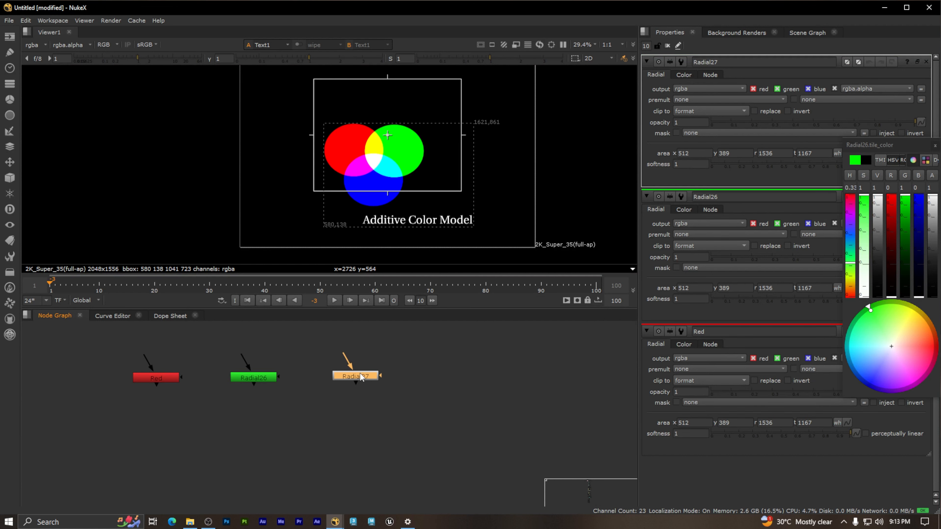
{"action": "left_click_drag", "start_coordinate": [920, 223], "coordinate": [926, 187]}
{"action": "left_click", "coordinate": [935, 144]}
{"action": "left_click", "coordinate": [421, 413]}
{"action": "left_click_drag", "start_coordinate": [453, 415], "coordinate": [212, 352]}
{"action": "key", "text": "Delete"}
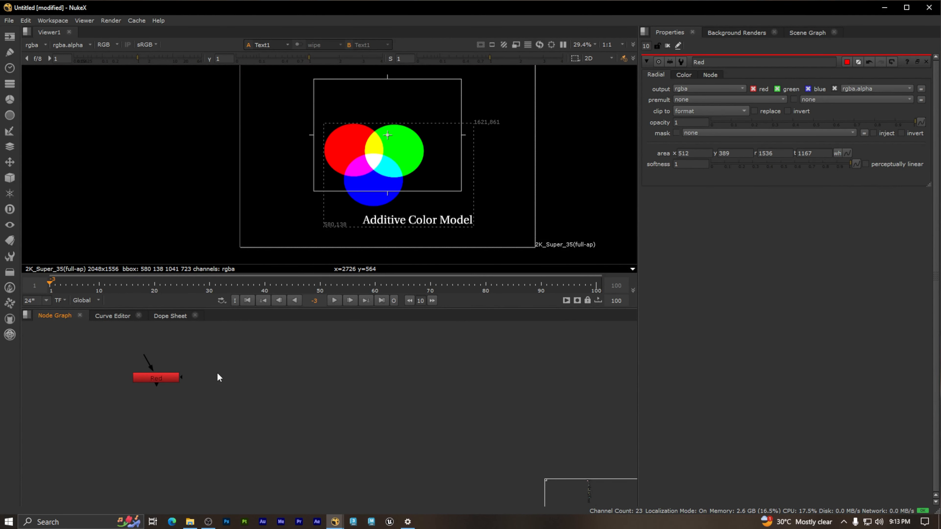
Step: Display the Red node in the existing Viewer
{"action": "left_click", "coordinate": [163, 380]}
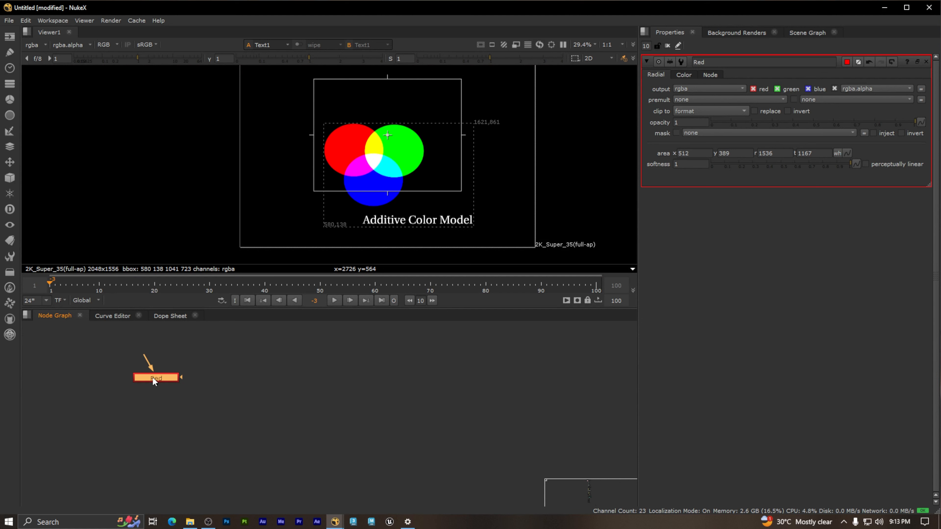
{"action": "left_click", "coordinate": [209, 381]}
{"action": "key", "text": "1"}
{"action": "scroll", "coordinate": [275, 341], "scroll_direction": "down", "scroll_amount": 3}
{"action": "middle_click_drag", "start_coordinate": [275, 341], "coordinate": [391, 419]}
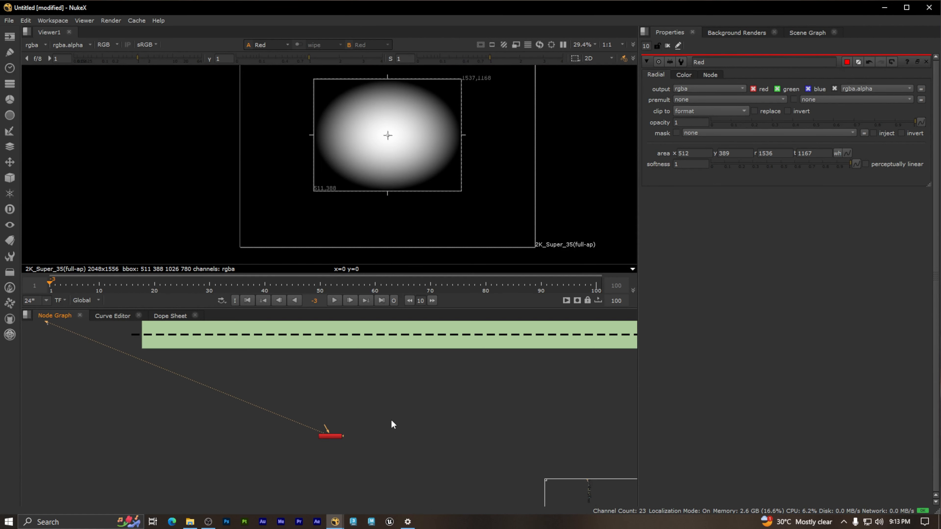
{"action": "scroll", "coordinate": [341, 440], "scroll_direction": "up", "scroll_amount": 4}
{"action": "scroll", "coordinate": [341, 439], "scroll_direction": "up", "scroll_amount": 1}
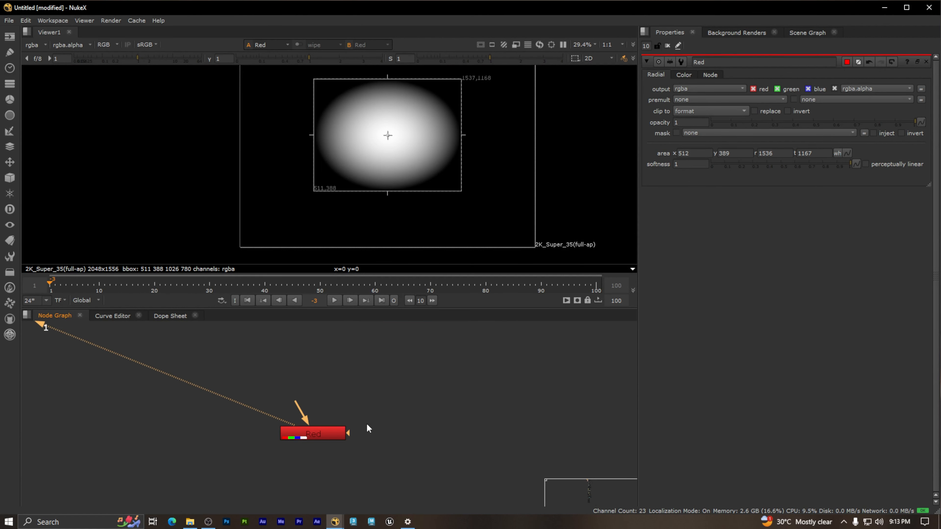
Step: Delete the distant Viewer node connected to the Red node
{"action": "middle_click_drag", "start_coordinate": [332, 382], "coordinate": [315, 366]}
{"action": "scroll", "coordinate": [303, 382], "scroll_direction": "down", "scroll_amount": 8}
{"action": "middle_click_drag", "start_coordinate": [163, 350], "coordinate": [302, 444]}
{"action": "middle_click_drag", "start_coordinate": [186, 384], "coordinate": [311, 447]}
{"action": "middle_click_drag", "start_coordinate": [140, 403], "coordinate": [348, 410]}
{"action": "scroll", "coordinate": [274, 378], "scroll_direction": "down", "scroll_amount": 1}
{"action": "scroll", "coordinate": [272, 346], "scroll_direction": "up", "scroll_amount": 6}
{"action": "left_click_drag", "start_coordinate": [253, 388], "coordinate": [320, 355]}
{"action": "scroll", "coordinate": [400, 409], "scroll_direction": "down", "scroll_amount": 4}
{"action": "middle_click_drag", "start_coordinate": [393, 410], "coordinate": [191, 344]}
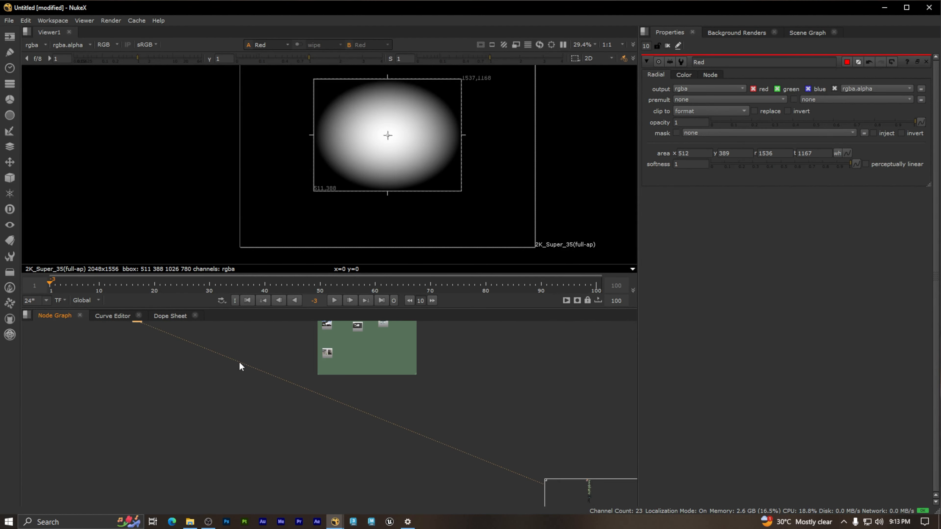
{"action": "key", "text": "Delete"}
Step: Create a new Viewer connected to the Red node
{"action": "middle_click_drag", "start_coordinate": [312, 448], "coordinate": [245, 302]}
{"action": "scroll", "coordinate": [492, 433], "scroll_direction": "up", "scroll_amount": 3}
{"action": "scroll", "coordinate": [448, 412], "scroll_direction": "up", "scroll_amount": 3}
{"action": "left_click_drag", "start_coordinate": [420, 456], "coordinate": [278, 389]}
{"action": "middle_click_drag", "start_coordinate": [472, 412], "coordinate": [388, 382]}
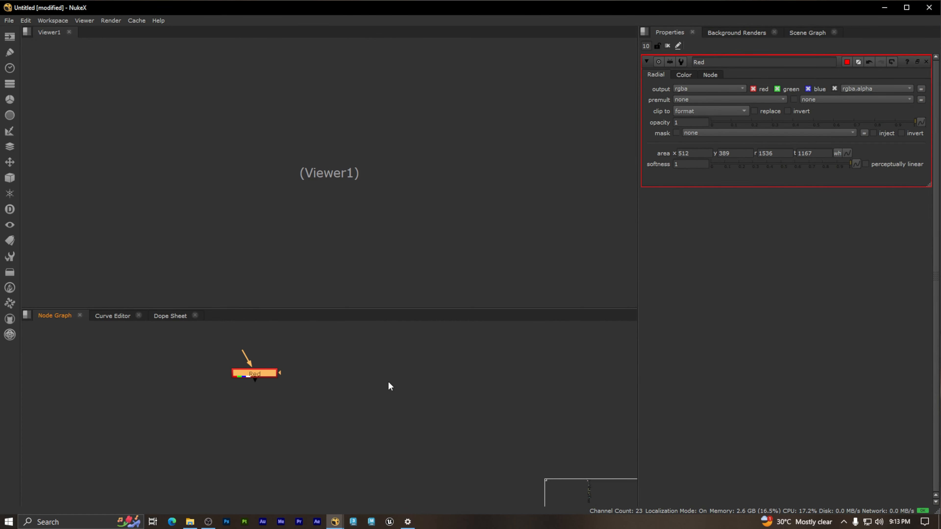
{"action": "left_click_drag", "start_coordinate": [313, 405], "coordinate": [218, 357]}
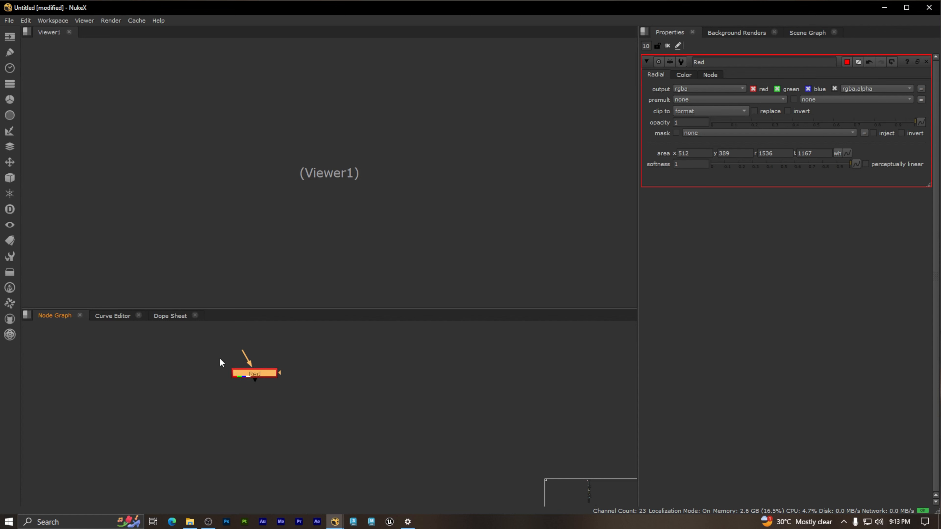
{"action": "key", "text": "1"}
{"action": "scroll", "coordinate": [320, 408], "scroll_direction": "down", "scroll_amount": 3}
{"action": "middle_click_drag", "start_coordinate": [318, 403], "coordinate": [215, 359]}
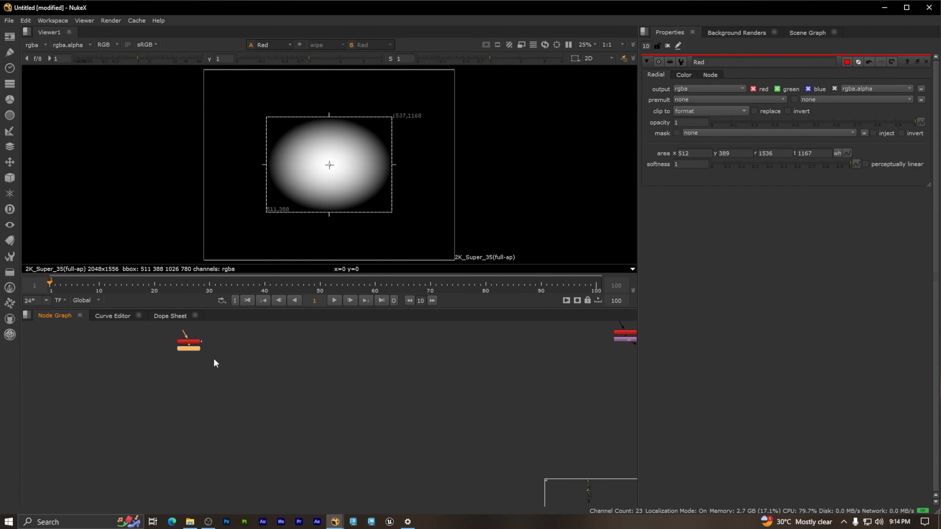
Step: Move the new Viewer node well below the Red node, leaving space between them
{"action": "left_click_drag", "start_coordinate": [200, 358], "coordinate": [299, 473]}
{"action": "scroll", "coordinate": [175, 343], "scroll_direction": "up", "scroll_amount": 3}
{"action": "middle_click_drag", "start_coordinate": [243, 370], "coordinate": [283, 438]}
{"action": "scroll", "coordinate": [233, 388], "scroll_direction": "up", "scroll_amount": 2}
{"action": "left_click_drag", "start_coordinate": [328, 435], "coordinate": [162, 380]}
{"action": "scroll", "coordinate": [247, 405], "scroll_direction": "up", "scroll_amount": 1}
{"action": "middle_click_drag", "start_coordinate": [331, 404], "coordinate": [259, 389]}
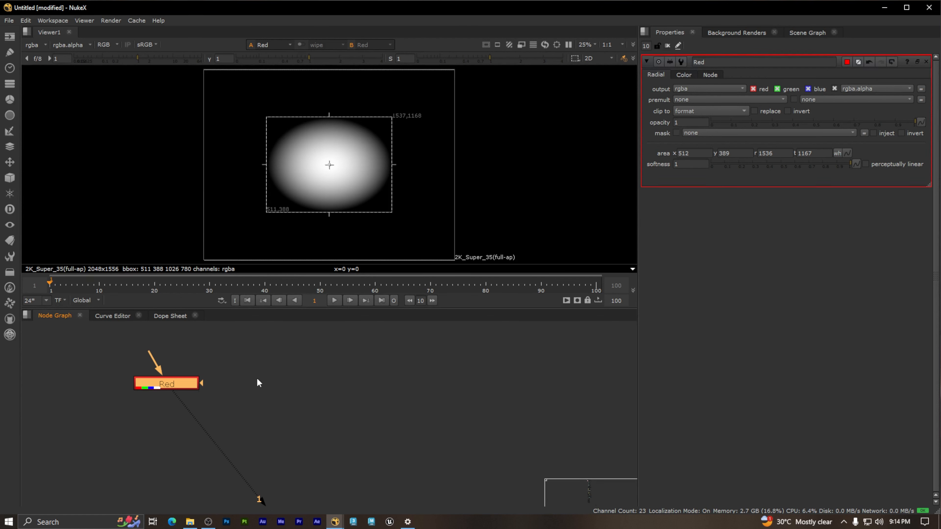
Step: Set the Red node's shape color to red by setting both its green and blue channels to 0
{"action": "left_click", "coordinate": [222, 382]}
{"action": "left_click_drag", "start_coordinate": [97, 351], "coordinate": [232, 407]}
{"action": "left_click", "coordinate": [232, 407]}
{"action": "left_click", "coordinate": [177, 382]}
{"action": "left_click", "coordinate": [687, 75]}
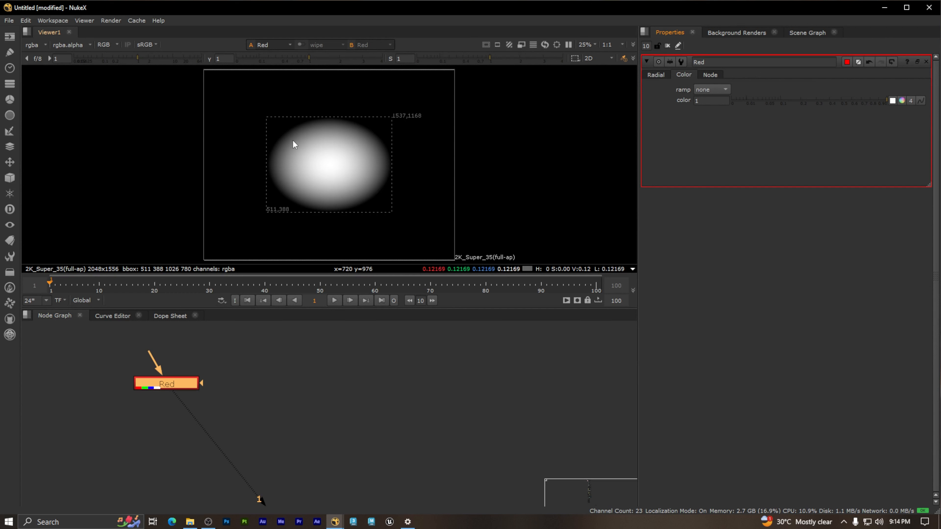
{"action": "left_click", "coordinate": [902, 101]}
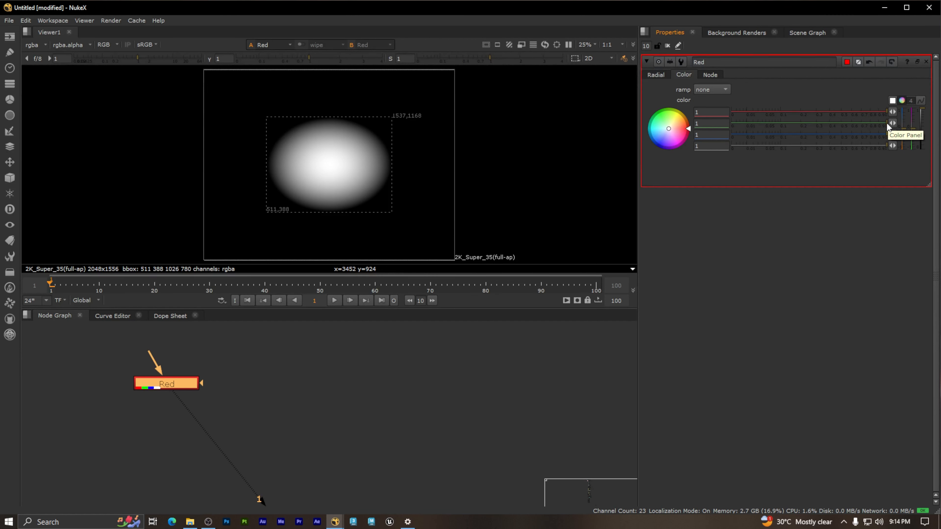
{"action": "left_click", "coordinate": [708, 124]}
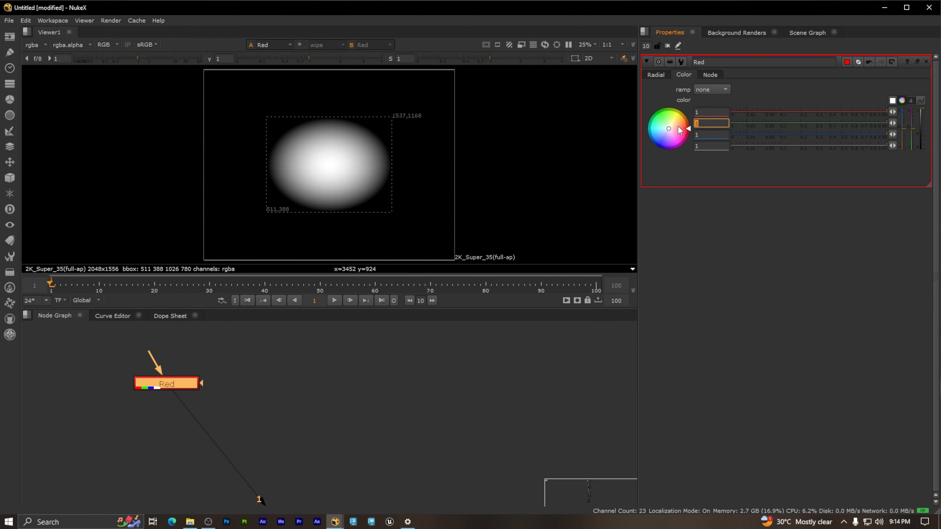
{"action": "type", "text": "0"}
{"action": "left_click", "coordinate": [707, 134]}
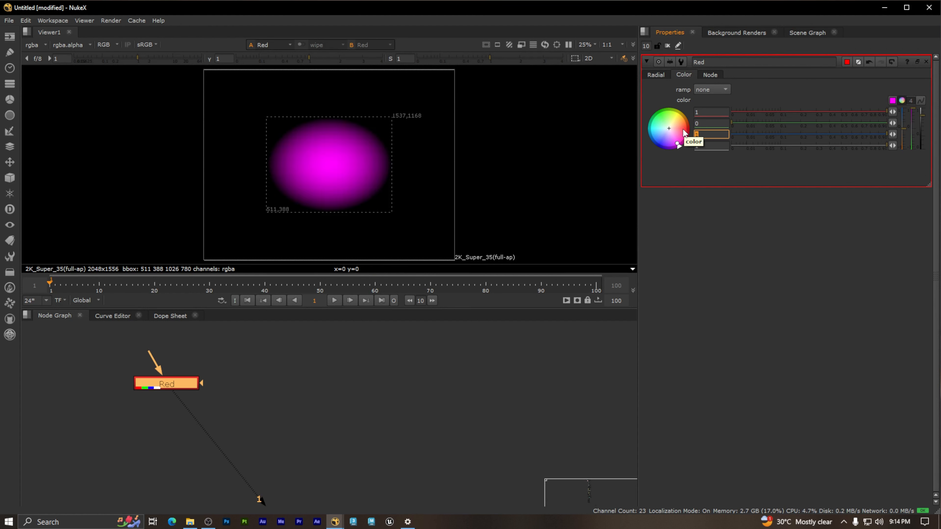
{"action": "type", "text": "0"}
{"action": "left_click", "coordinate": [715, 145]}
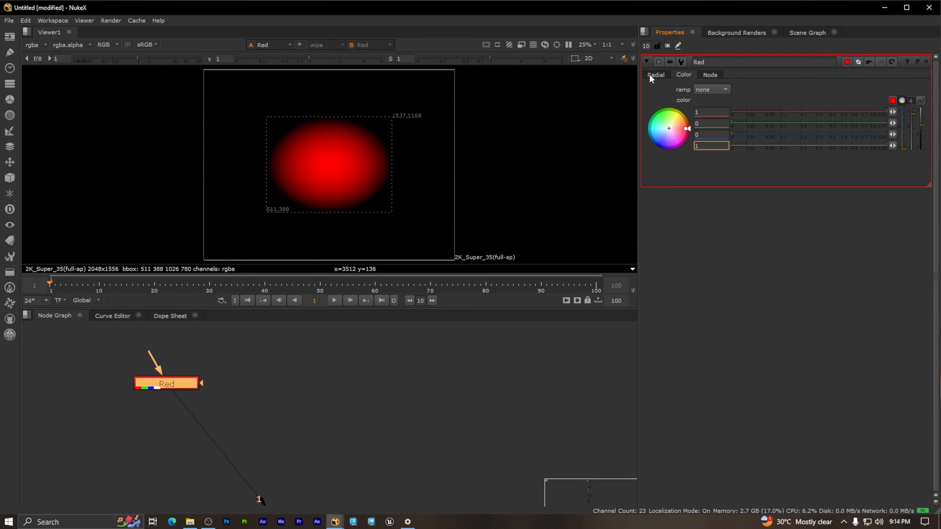
{"action": "left_click", "coordinate": [655, 74]}
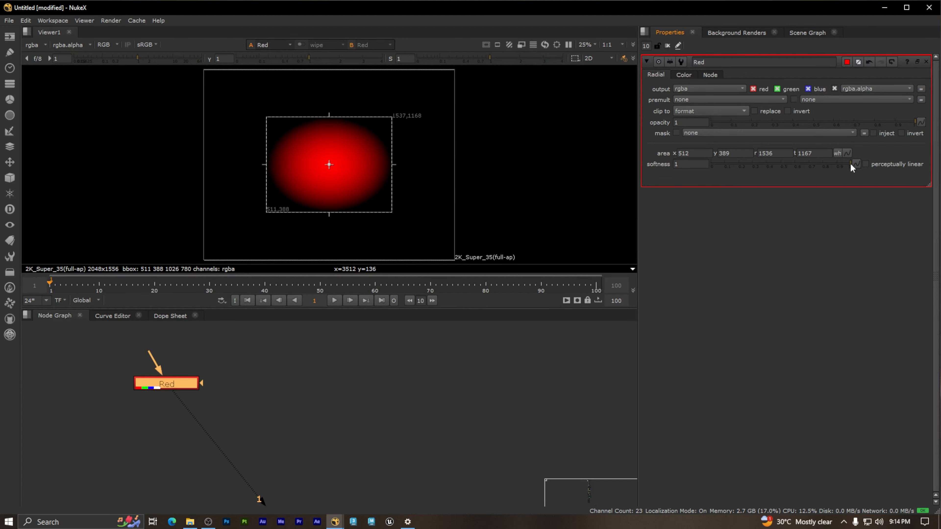
Step: Set the Red node's softness to 0 and shrink its ellipse to a circle about 380 pixels wide
{"action": "left_click_drag", "start_coordinate": [792, 166], "coordinate": [693, 168]}
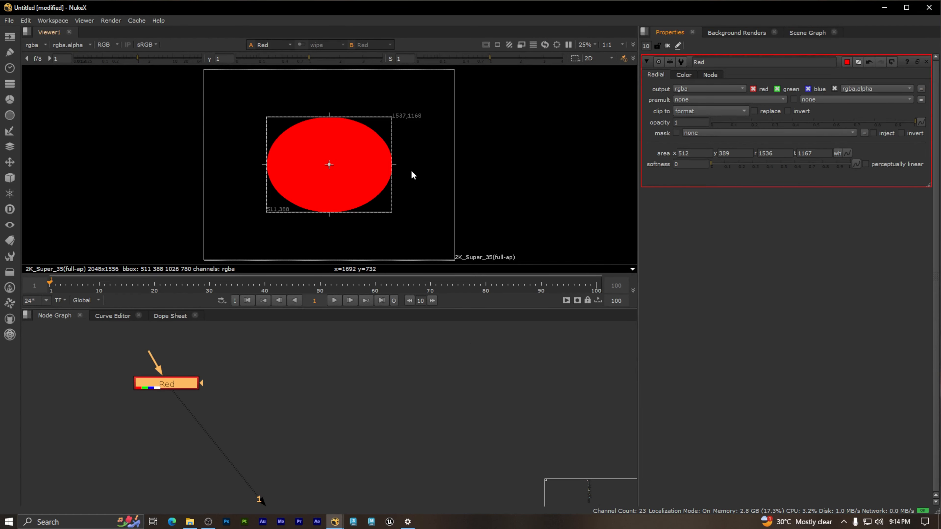
{"action": "left_click_drag", "start_coordinate": [392, 212], "coordinate": [312, 163]}
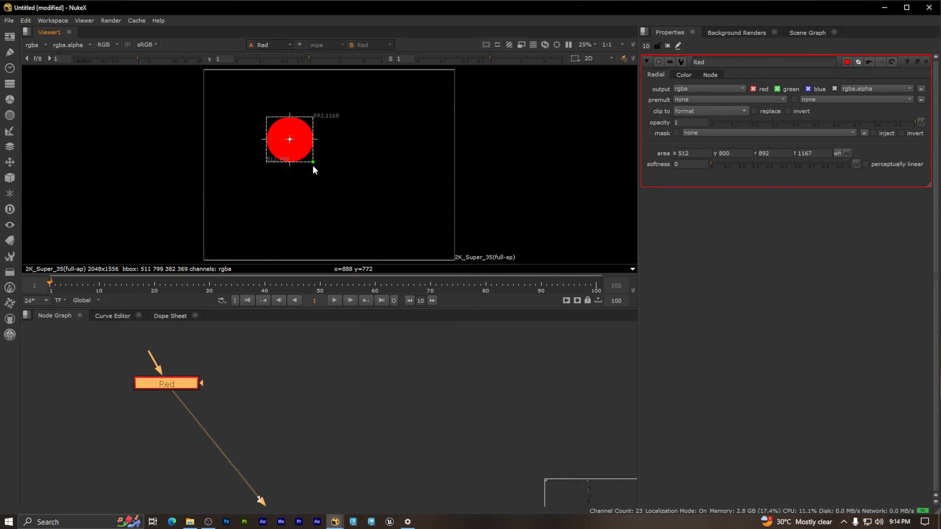
Step: Reposition the red circle in the upper-left part of the frame, with its area starting at about x 510, y 798.5
{"action": "scroll", "coordinate": [290, 125], "scroll_direction": "up", "scroll_amount": 2}
{"action": "mouse_move", "coordinate": [305, 145]}
{"action": "left_mouse_down"}
{"action": "mouse_move", "coordinate": [340, 155]}
{"action": "mouse_move", "coordinate": [296, 137]}
{"action": "left_mouse_up"}
{"action": "scroll", "coordinate": [306, 135], "scroll_direction": "down", "scroll_amount": 2}
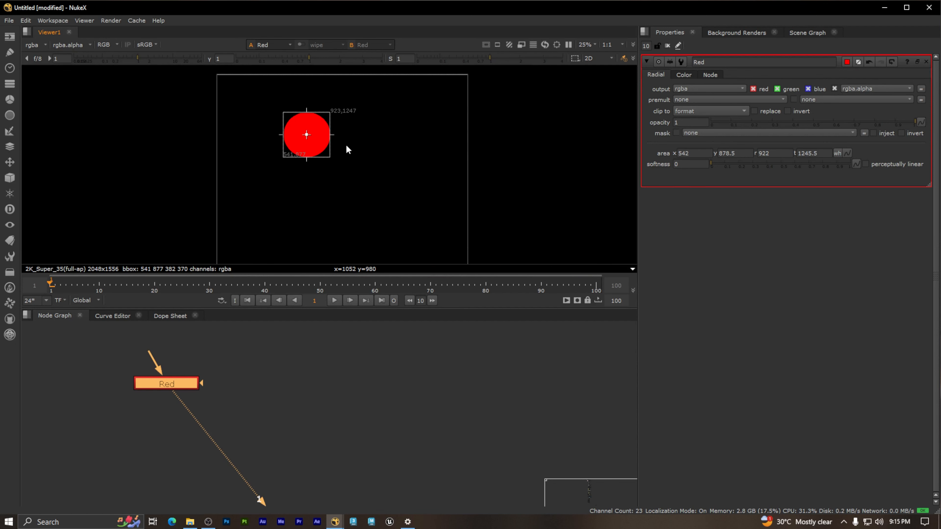
{"action": "middle_click_drag", "start_coordinate": [359, 180], "coordinate": [292, 138]}
{"action": "left_click_drag", "start_coordinate": [275, 136], "coordinate": [268, 145]}
{"action": "scroll", "coordinate": [281, 153], "scroll_direction": "up", "scroll_amount": 1}
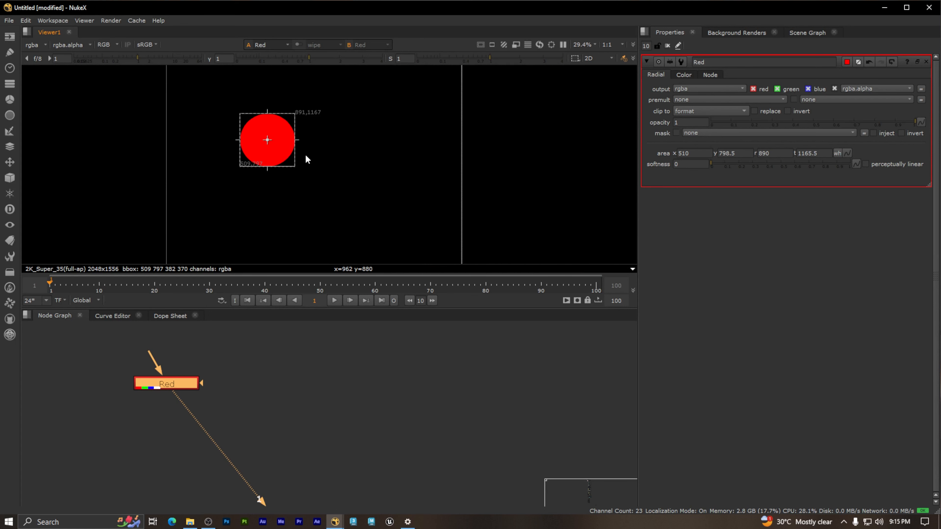
{"action": "scroll", "coordinate": [350, 167], "scroll_direction": "up", "scroll_amount": 1}
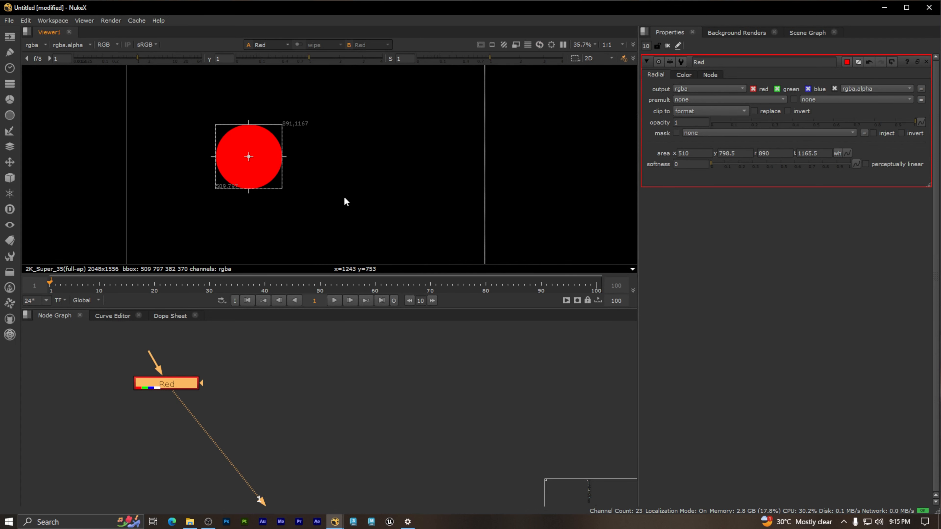
{"action": "middle_click_drag", "start_coordinate": [325, 188], "coordinate": [305, 171]}
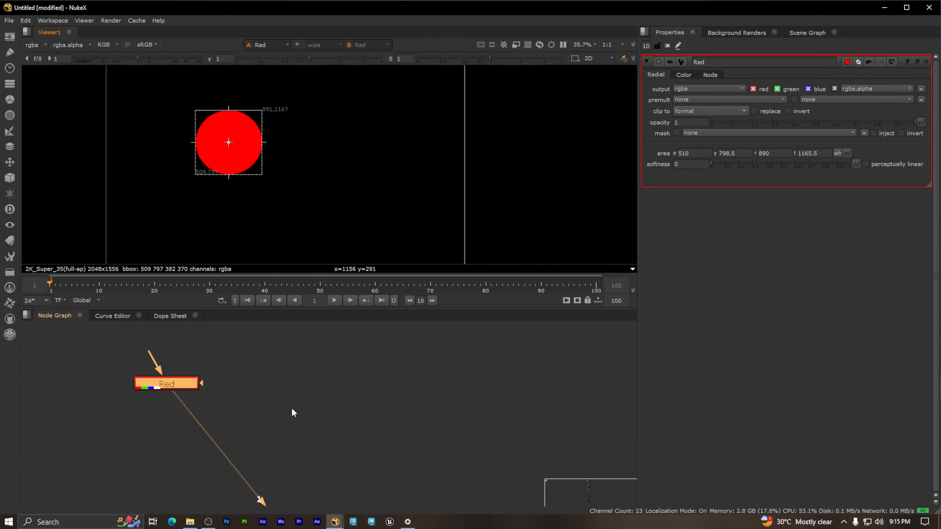
Step: Duplicate the Red node and place the unconnected copy beside the original in the node graph
{"action": "left_click", "coordinate": [240, 406]}
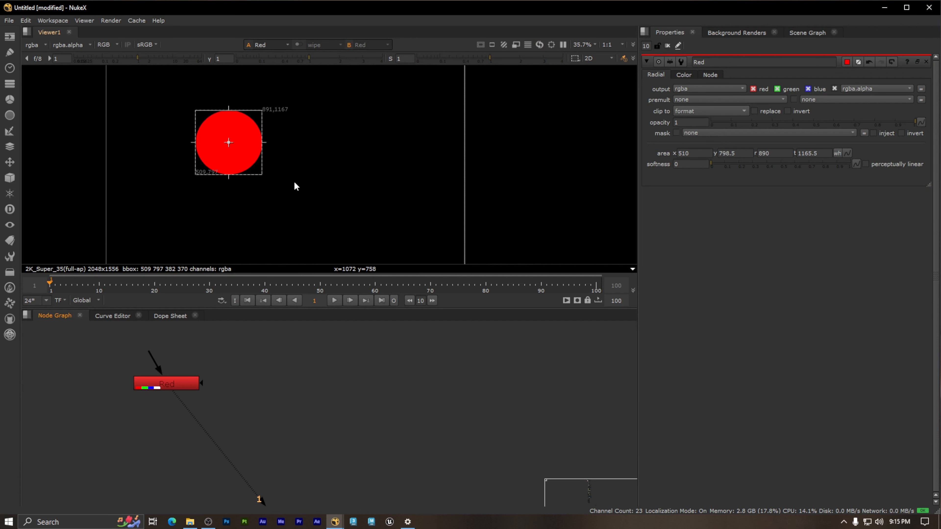
{"action": "left_click_drag", "start_coordinate": [256, 419], "coordinate": [108, 359]}
{"action": "key", "text": "ctrl"}
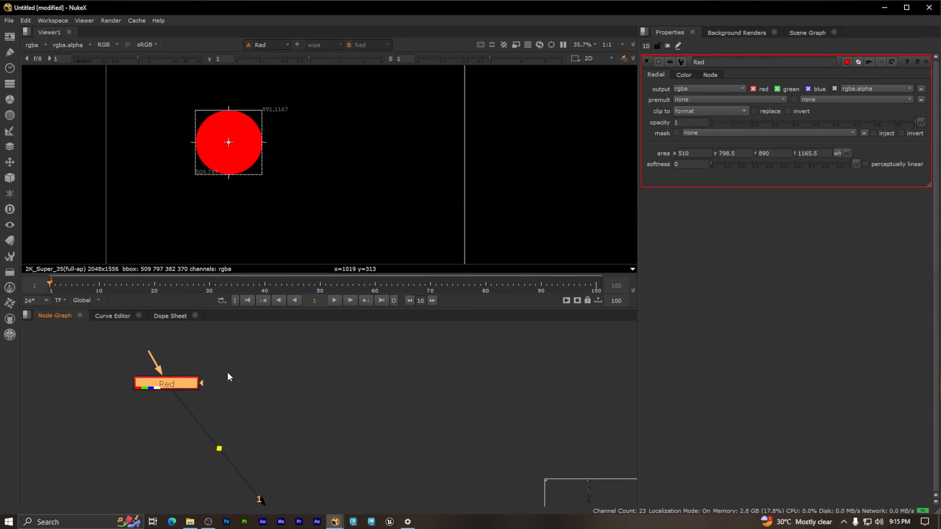
{"action": "left_click", "coordinate": [322, 378]}
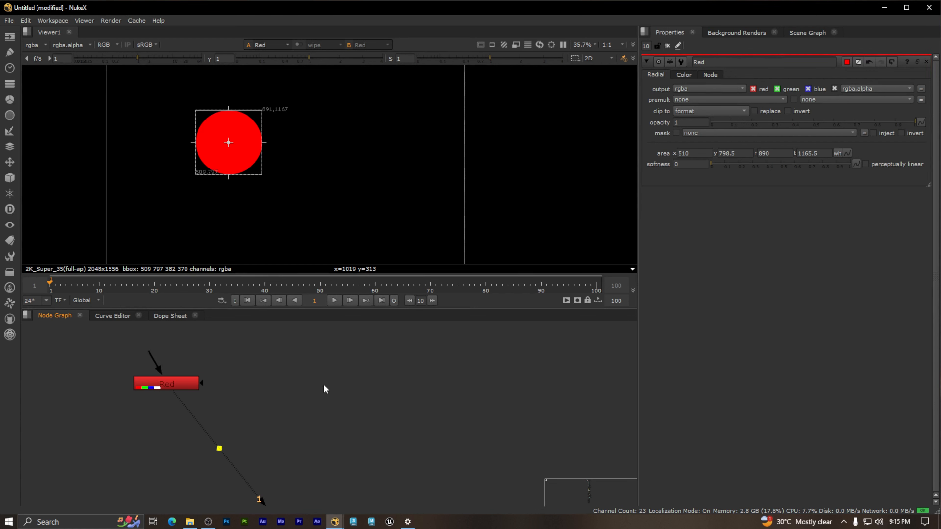
{"action": "key", "text": "ctrl+v"}
{"action": "mouse_move", "coordinate": [333, 375]}
{"action": "left_mouse_down"}
{"action": "mouse_move", "coordinate": [343, 381]}
{"action": "mouse_move", "coordinate": [331, 386]}
{"action": "left_mouse_up"}
{"action": "left_click", "coordinate": [342, 403]}
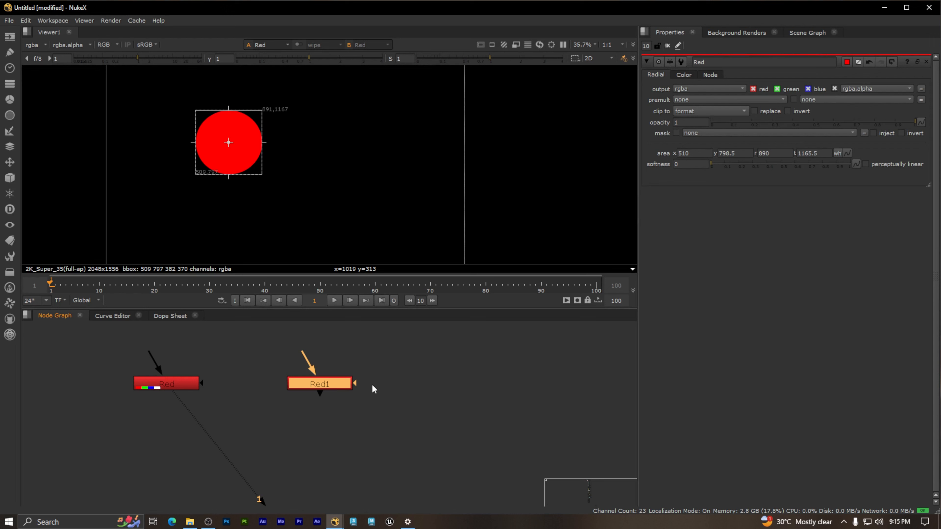
{"action": "left_click", "coordinate": [847, 62]}
{"action": "left_click", "coordinate": [906, 207]}
{"action": "left_click_drag", "start_coordinate": [905, 203], "coordinate": [906, 196]}
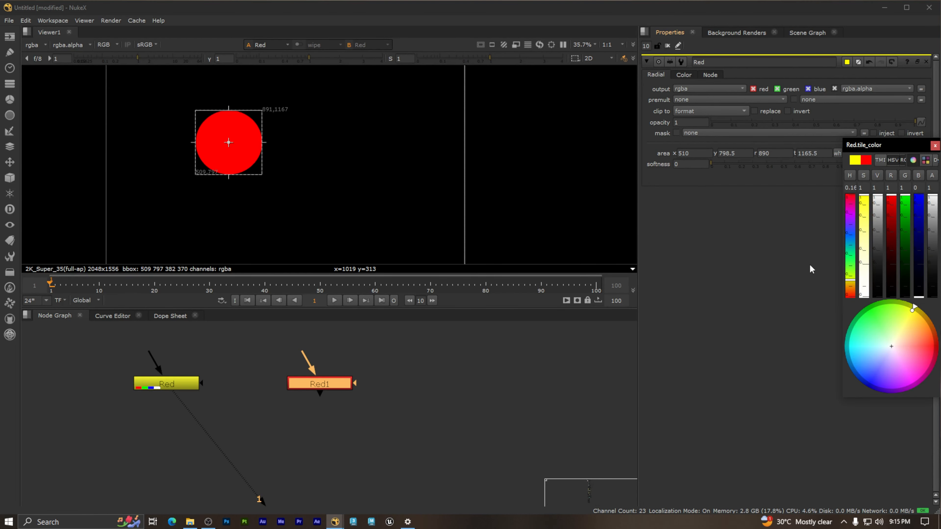
{"action": "left_click", "coordinate": [403, 437]}
{"action": "key", "text": "ctrl+z"}
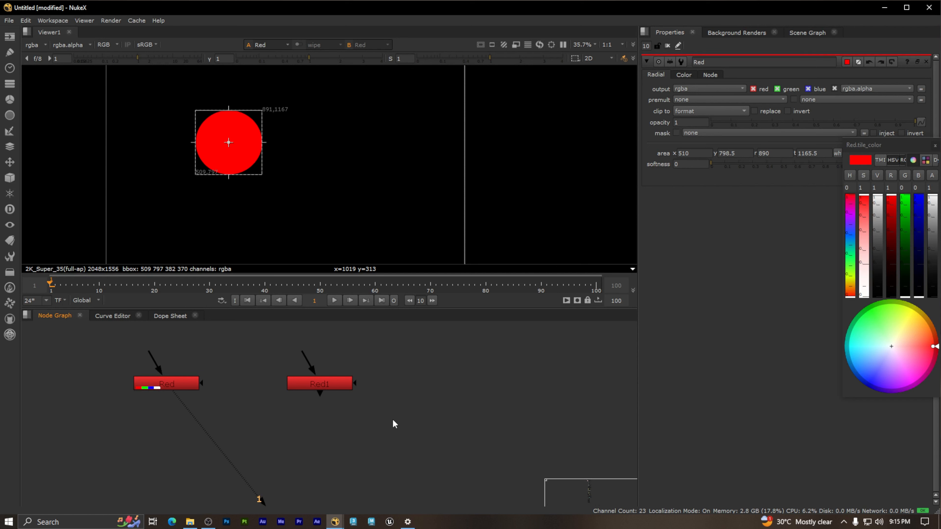
{"action": "left_click", "coordinate": [935, 147]}
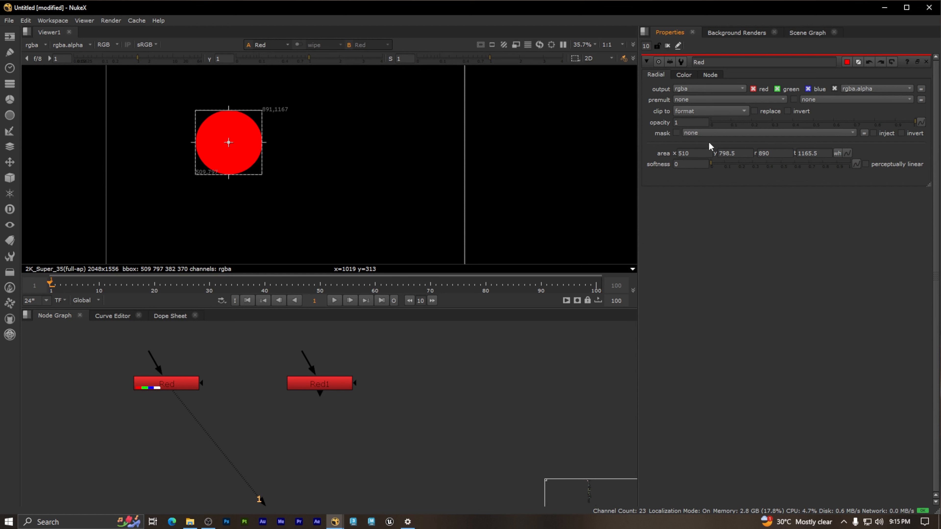
Step: Set the Red1 node's tile color to green with red 0 and green 1, and close the original Red node's properties
{"action": "left_click_drag", "start_coordinate": [216, 397], "coordinate": [69, 357]}
{"action": "left_click", "coordinate": [254, 358]}
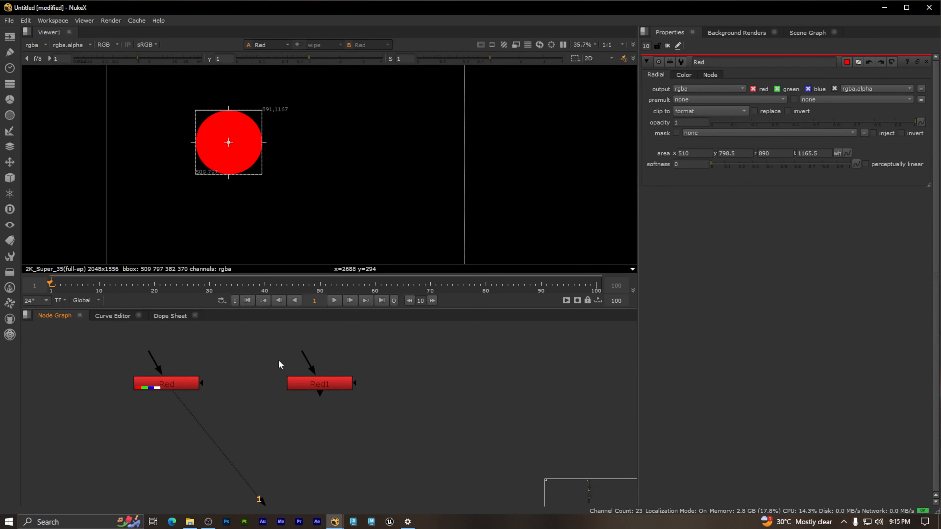
{"action": "left_click", "coordinate": [317, 389]}
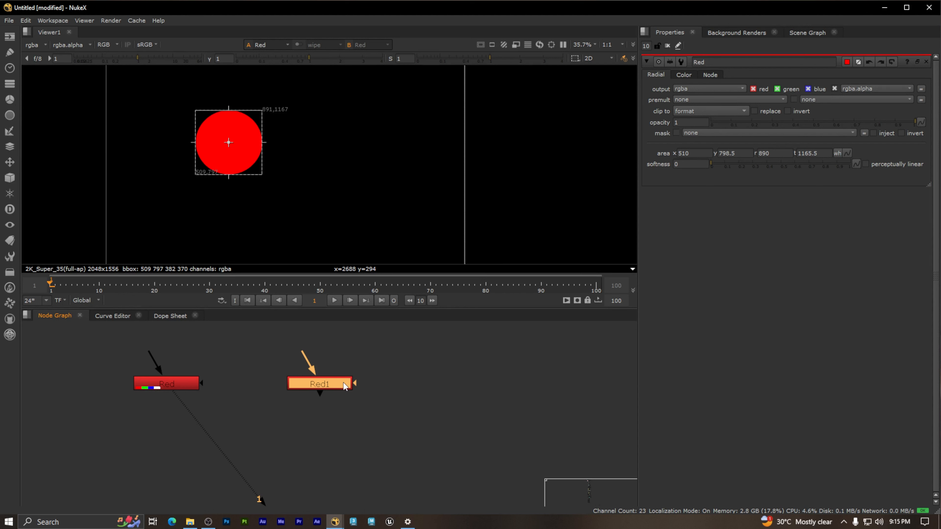
{"action": "double_click", "coordinate": [336, 383]}
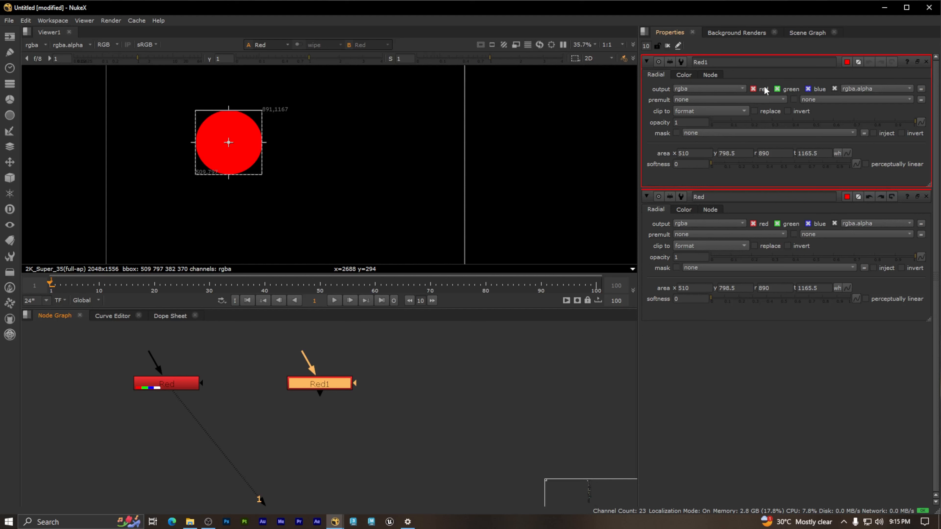
{"action": "left_click", "coordinate": [847, 62]}
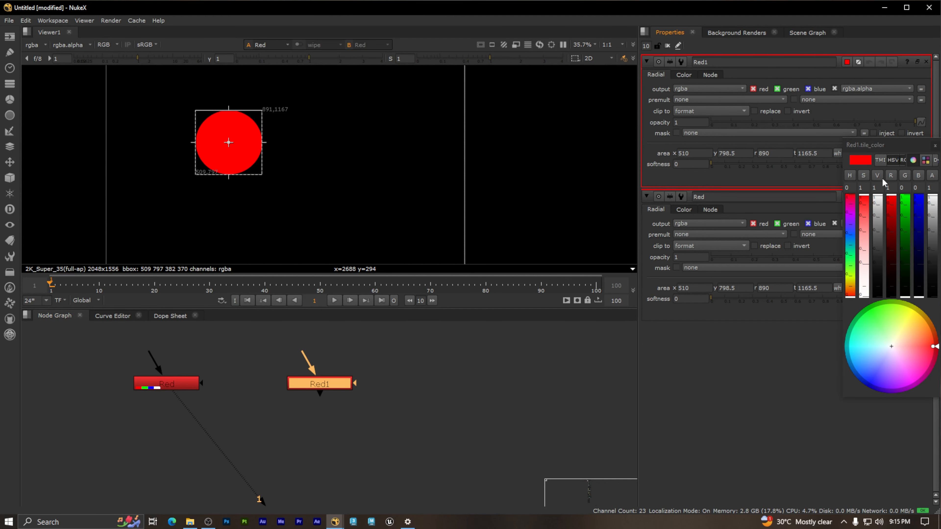
{"action": "left_click", "coordinate": [904, 196]}
{"action": "left_click_drag", "start_coordinate": [892, 202], "coordinate": [889, 305]}
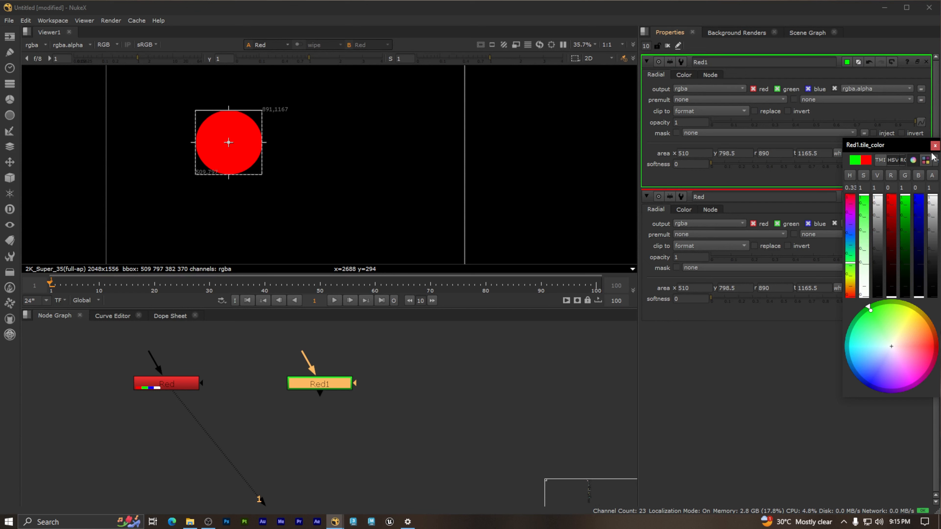
{"action": "left_click", "coordinate": [935, 146]}
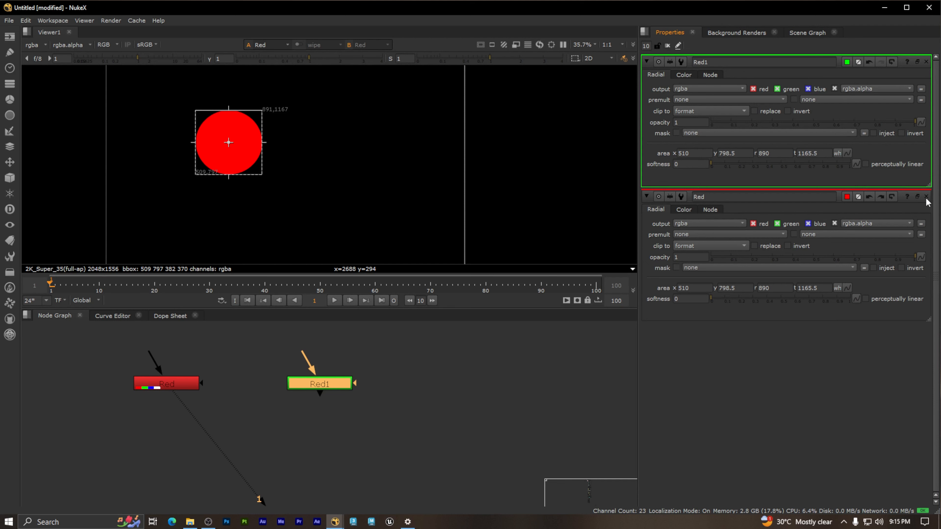
{"action": "left_click", "coordinate": [926, 198]}
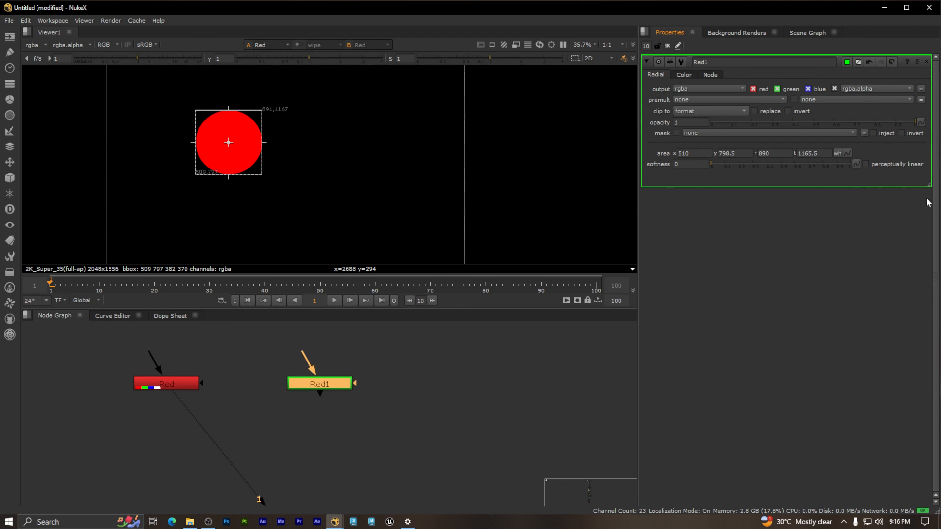
Step: Rename the Red1 node as Green
{"action": "double_click", "coordinate": [725, 62]}
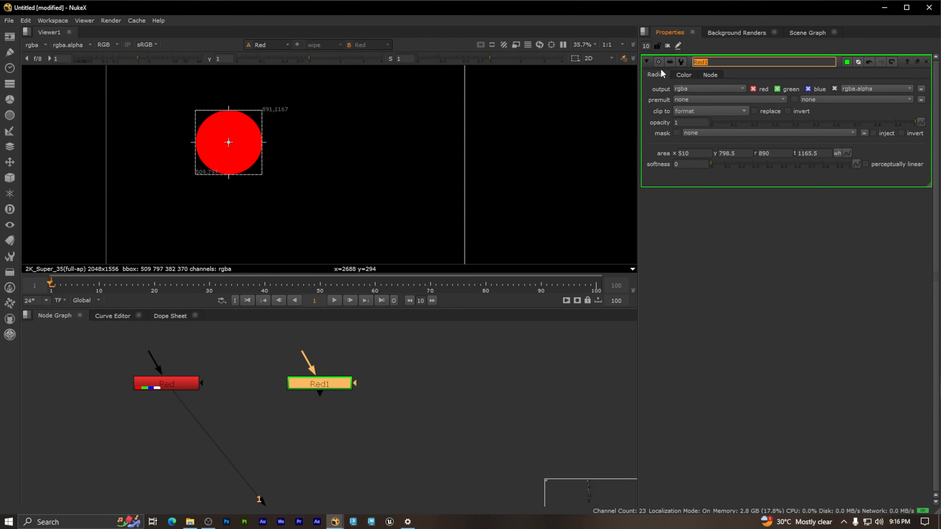
{"action": "type", "text": "Green"}
{"action": "left_click", "coordinate": [733, 248]}
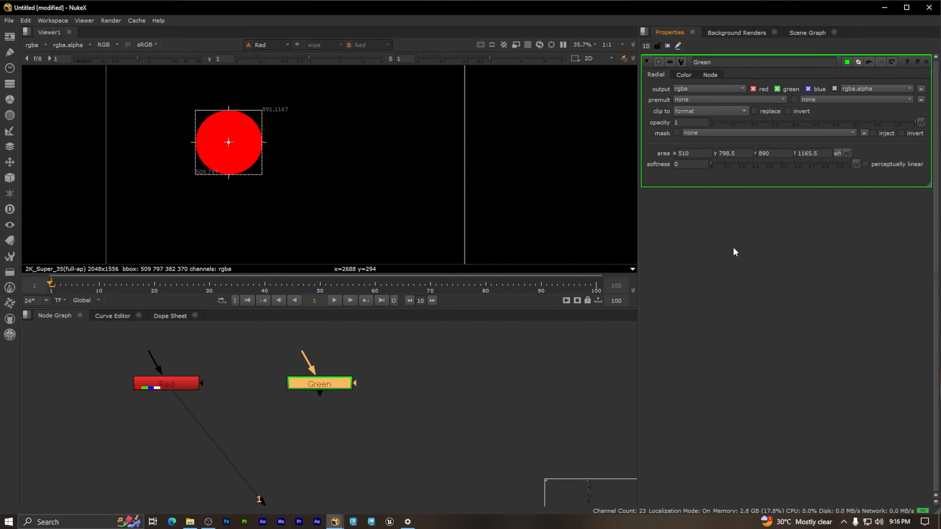
Step: Display the Green node in the Viewer and move its circle sideways toward the frame's center, to about x 894, y 790.5
{"action": "left_click", "coordinate": [337, 383]}
{"action": "key", "text": "1"}
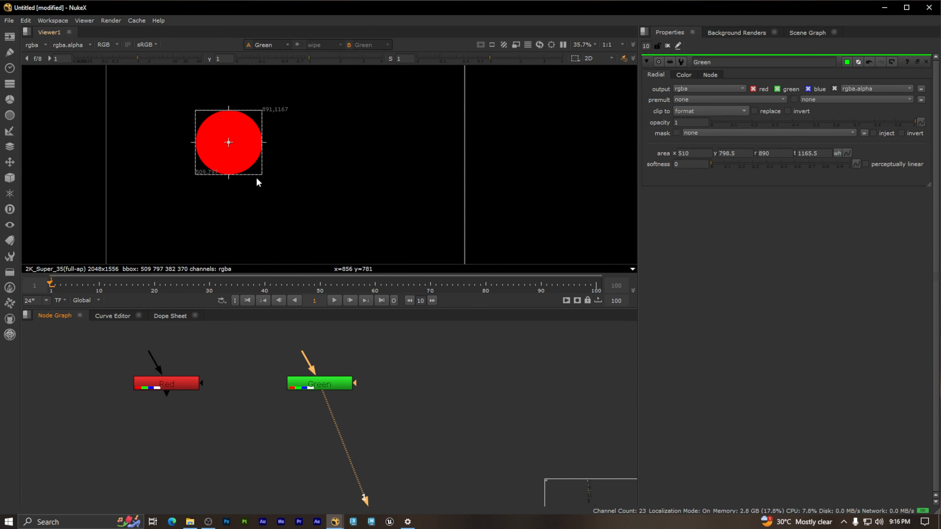
{"action": "left_click_drag", "start_coordinate": [228, 143], "coordinate": [296, 145]}
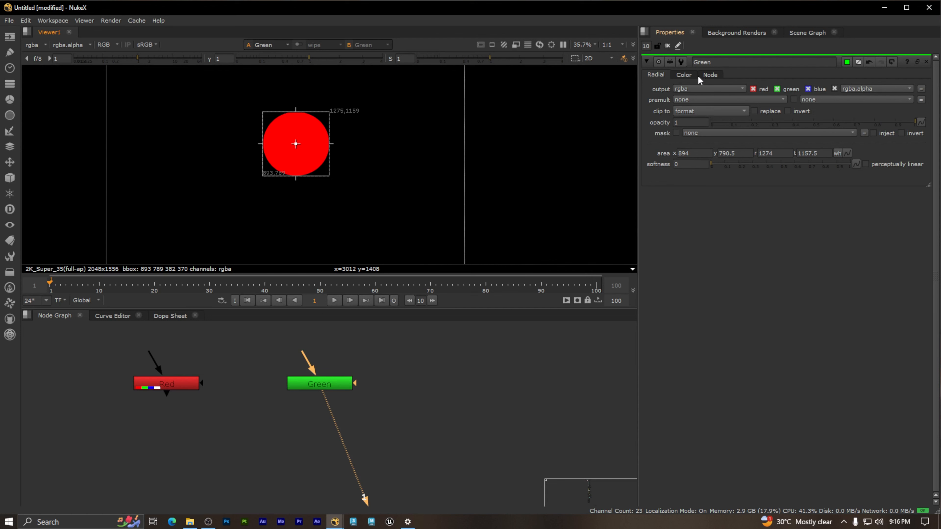
Step: Set the Green node's shape color to green with red 0 and green 1
{"action": "left_click", "coordinate": [685, 76]}
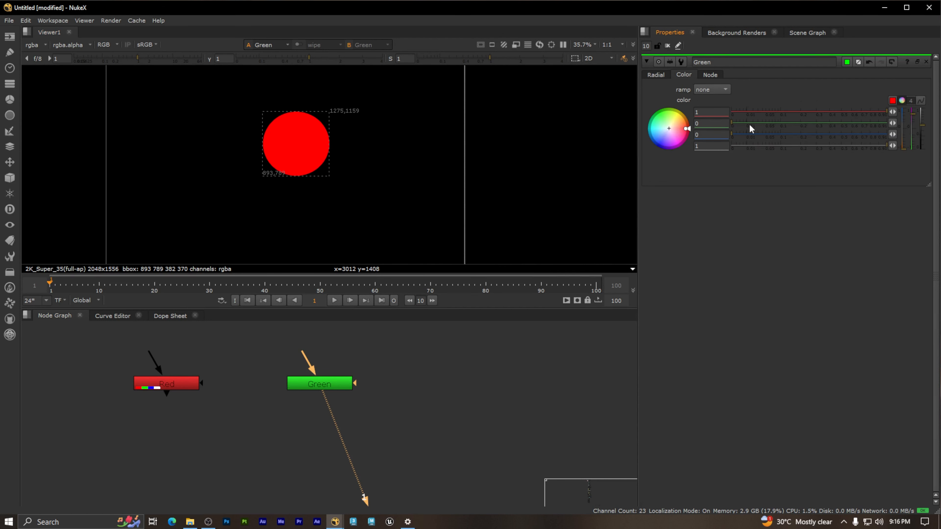
{"action": "mouse_move", "coordinate": [887, 112]}
{"action": "left_mouse_down"}
{"action": "mouse_move", "coordinate": [732, 114]}
{"action": "mouse_move", "coordinate": [773, 130]}
{"action": "mouse_move", "coordinate": [887, 130]}
{"action": "left_mouse_up"}
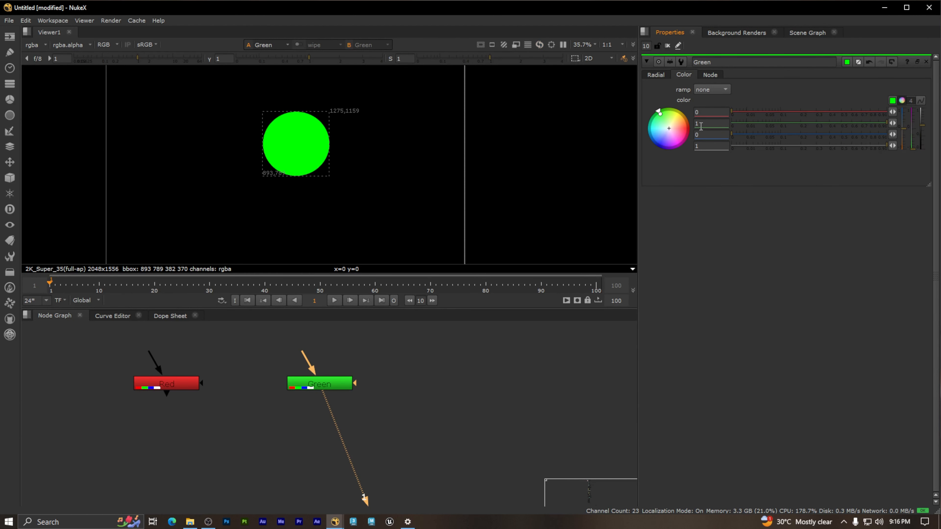
{"action": "left_click", "coordinate": [407, 367]}
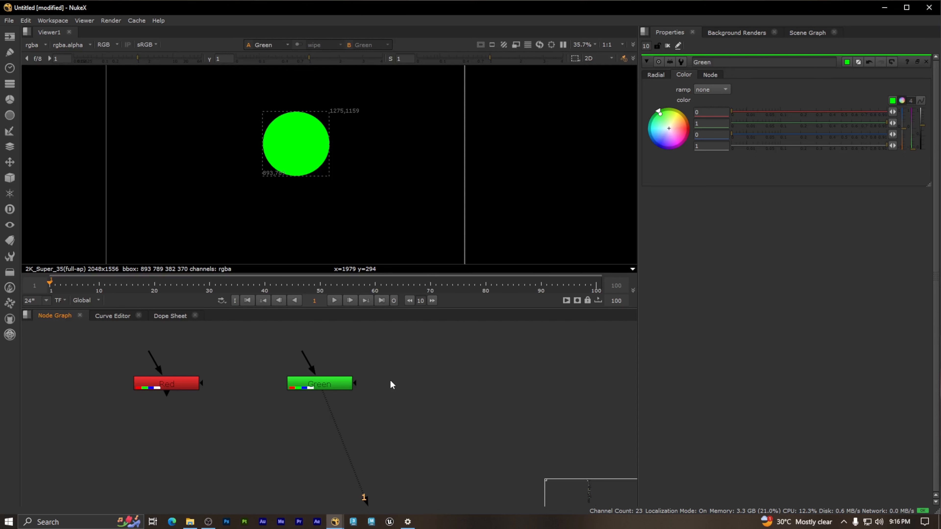
Step: Duplicate the Green node and line up the copy beside it, on the side away from the Red node
{"action": "middle_click_drag", "start_coordinate": [406, 388], "coordinate": [374, 390]}
{"action": "left_click", "coordinate": [309, 386]}
{"action": "left_click", "coordinate": [391, 370]}
{"action": "left_click", "coordinate": [305, 386]}
{"action": "left_click_drag", "start_coordinate": [369, 346], "coordinate": [254, 405]}
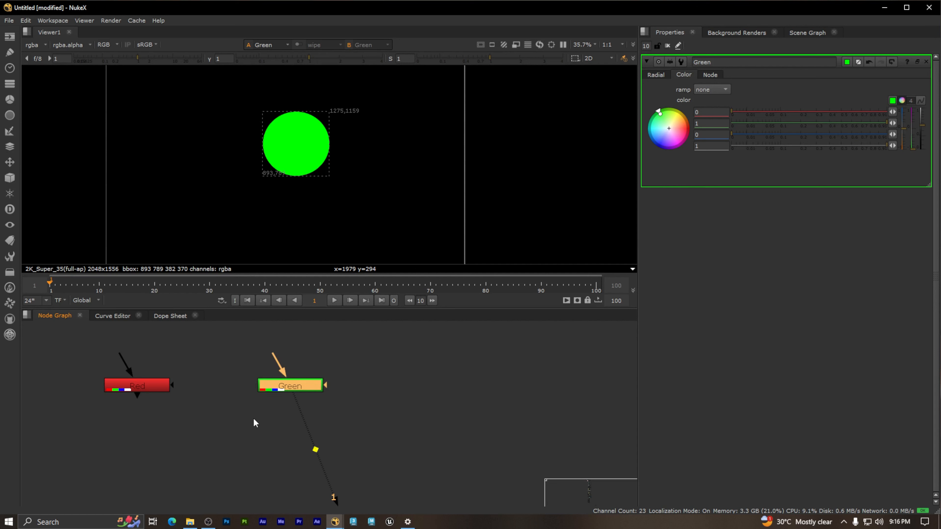
{"action": "left_click", "coordinate": [444, 411]}
{"action": "key", "text": "ctrl+v"}
{"action": "left_click_drag", "start_coordinate": [450, 425], "coordinate": [437, 384]}
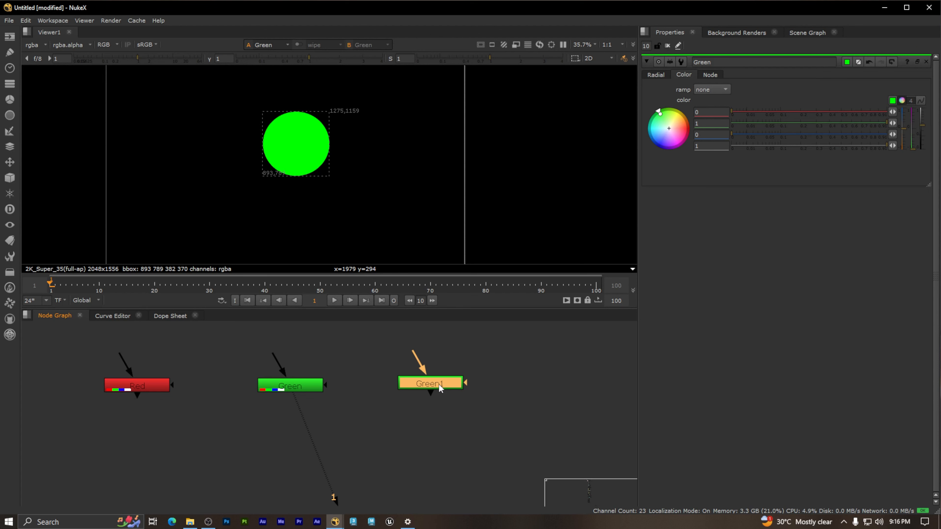
Step: Connect the Viewer to the Green1 node to display it
{"action": "key", "text": "1"}
{"action": "scroll", "coordinate": [476, 416], "scroll_direction": "down", "scroll_amount": 3}
{"action": "scroll", "coordinate": [474, 393], "scroll_direction": "up", "scroll_amount": 3}
{"action": "left_click_drag", "start_coordinate": [513, 423], "coordinate": [391, 367]}
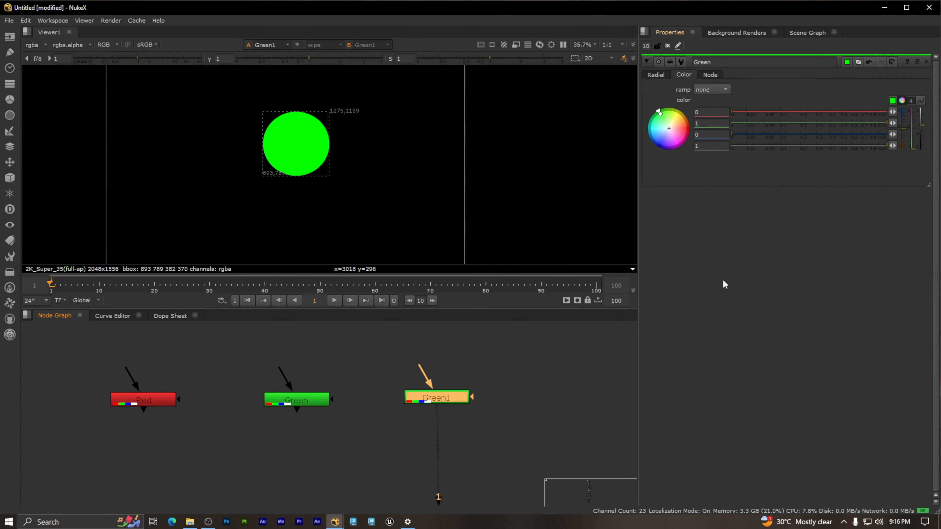
Step: Close the Green node's properties and set the Green1 node's shape color to blue with green 0 and blue 1
{"action": "double_click", "coordinate": [435, 398]}
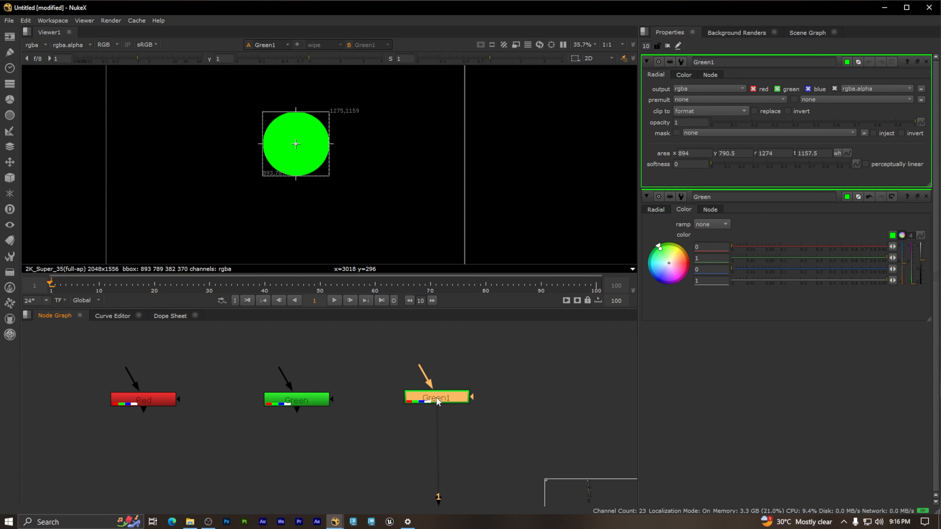
{"action": "left_click_drag", "start_coordinate": [371, 370], "coordinate": [515, 427]}
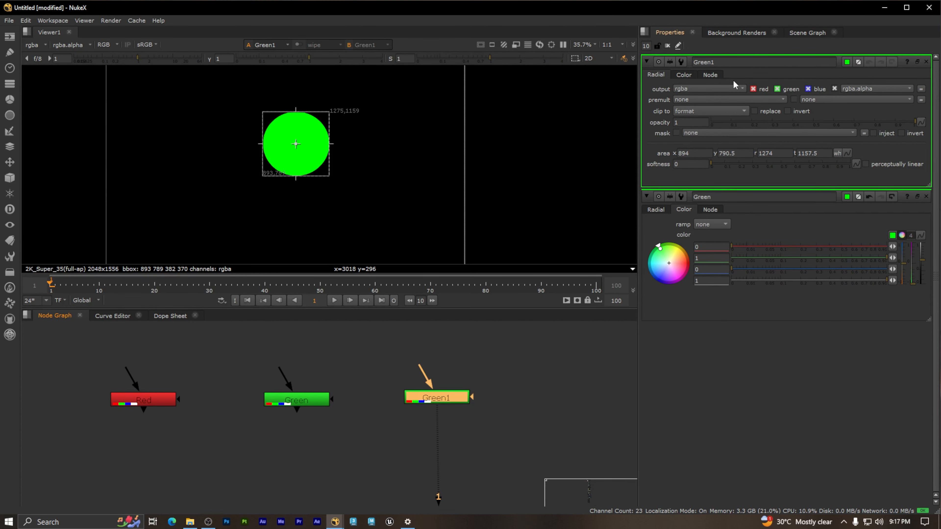
{"action": "left_click", "coordinate": [927, 197]}
{"action": "left_click", "coordinate": [683, 74]}
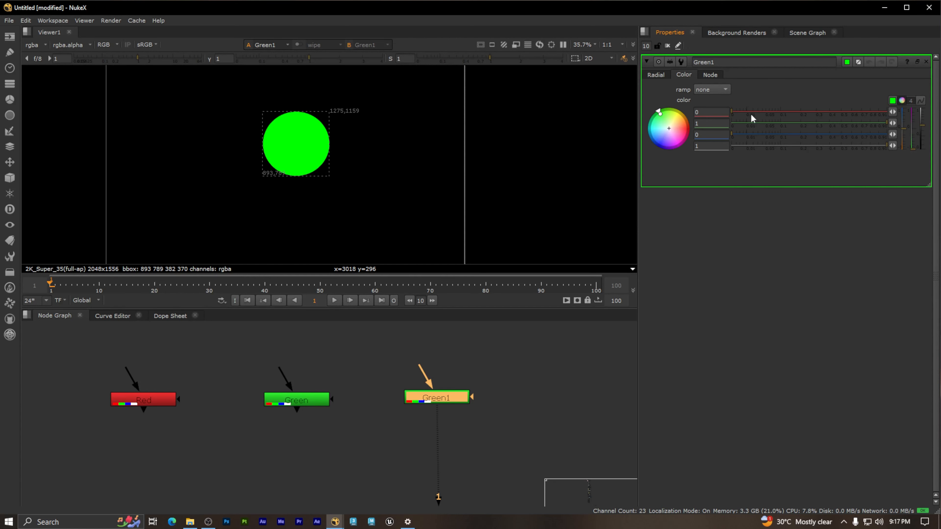
{"action": "mouse_move", "coordinate": [884, 125]}
{"action": "left_mouse_down"}
{"action": "mouse_move", "coordinate": [712, 119]}
{"action": "mouse_move", "coordinate": [736, 134]}
{"action": "mouse_move", "coordinate": [898, 136]}
{"action": "left_mouse_up"}
{"action": "left_click", "coordinate": [497, 401]}
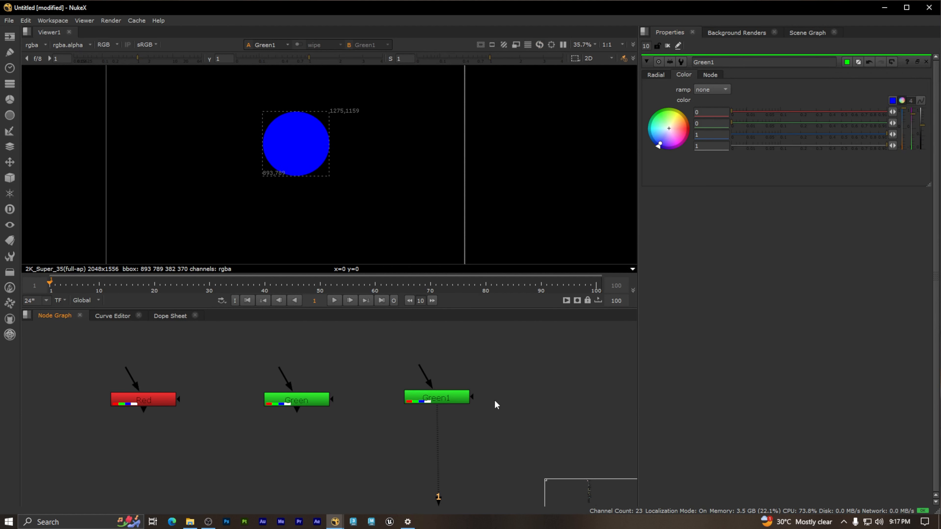
Step: Set the Green1 node's tile color to blue and close its color picker
{"action": "left_click", "coordinate": [446, 400]}
{"action": "left_click_drag", "start_coordinate": [385, 369], "coordinate": [489, 430]}
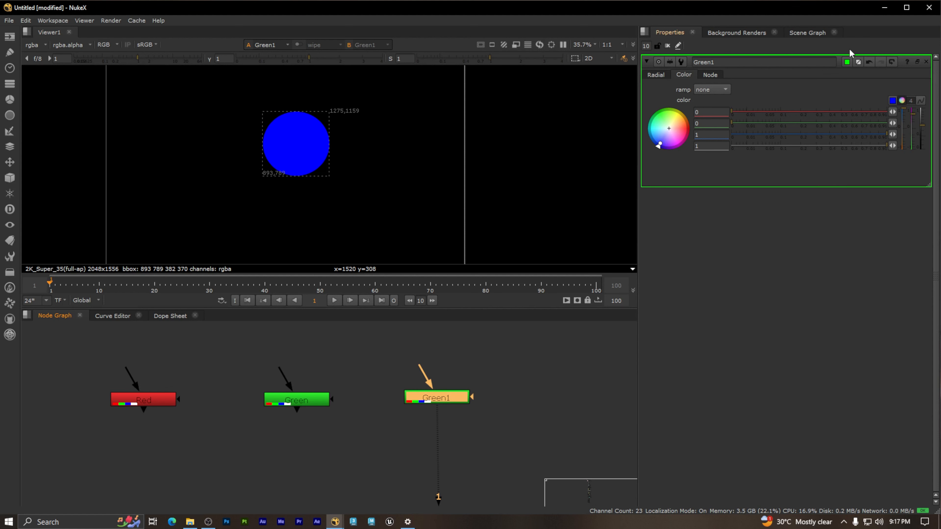
{"action": "left_click", "coordinate": [847, 62]}
{"action": "left_click_drag", "start_coordinate": [920, 254], "coordinate": [905, 308]}
{"action": "left_click", "coordinate": [550, 399]}
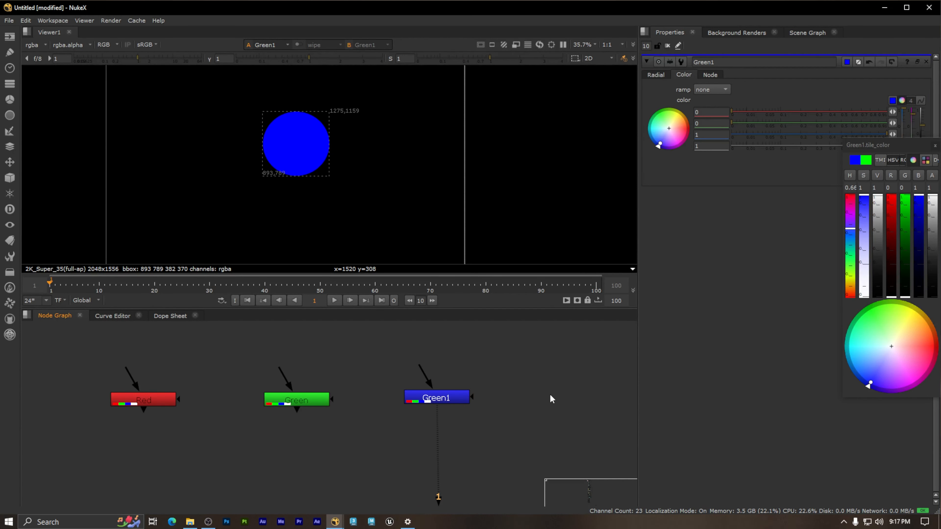
{"action": "scroll", "coordinate": [510, 411], "scroll_direction": "down", "scroll_amount": 3}
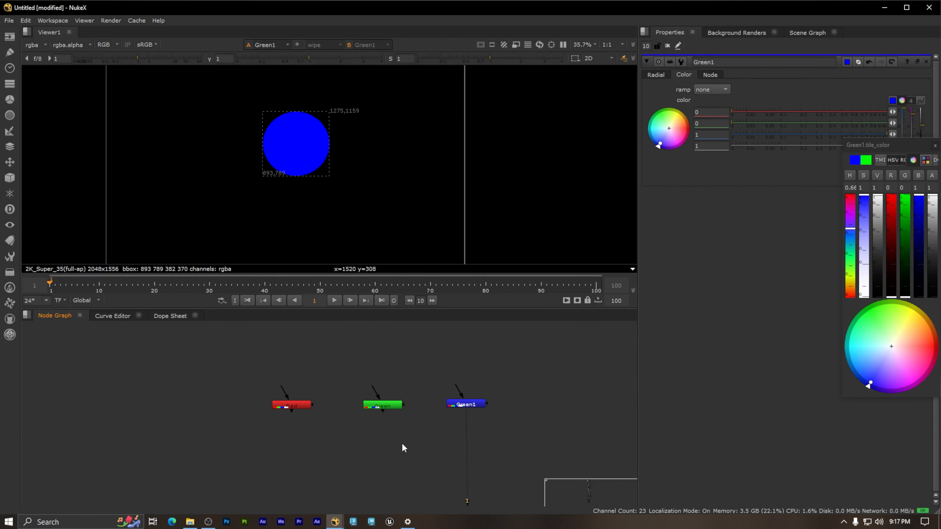
{"action": "left_click_drag", "start_coordinate": [558, 446], "coordinate": [221, 365]}
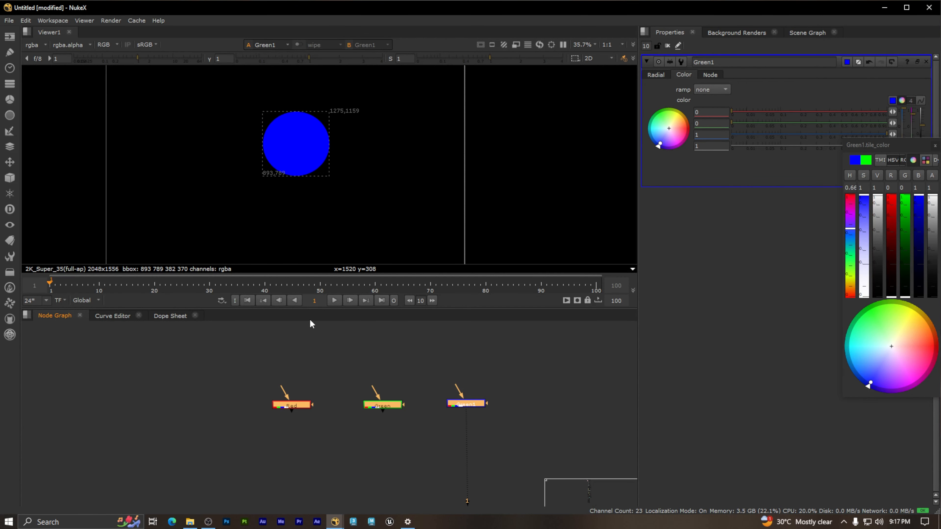
{"action": "left_click", "coordinate": [505, 381]}
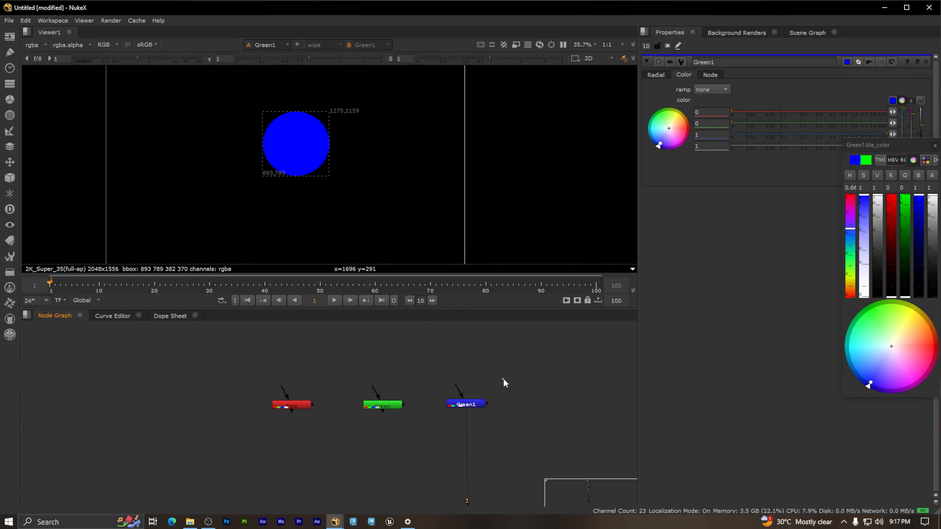
{"action": "left_click", "coordinate": [935, 145]}
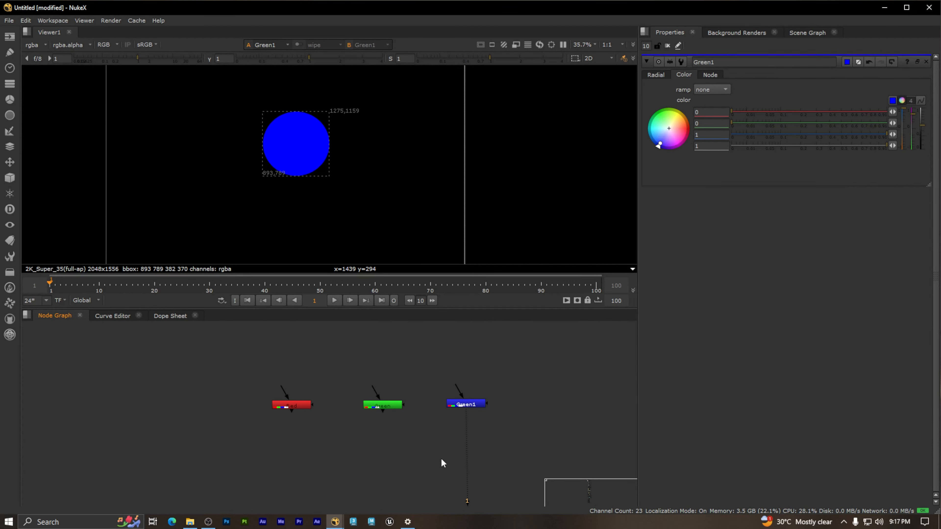
Step: Examine how the three color branches join at the Merge node in the existing reference graph
{"action": "middle_click_drag", "start_coordinate": [442, 458], "coordinate": [434, 428]}
{"action": "left_click", "coordinate": [382, 374]}
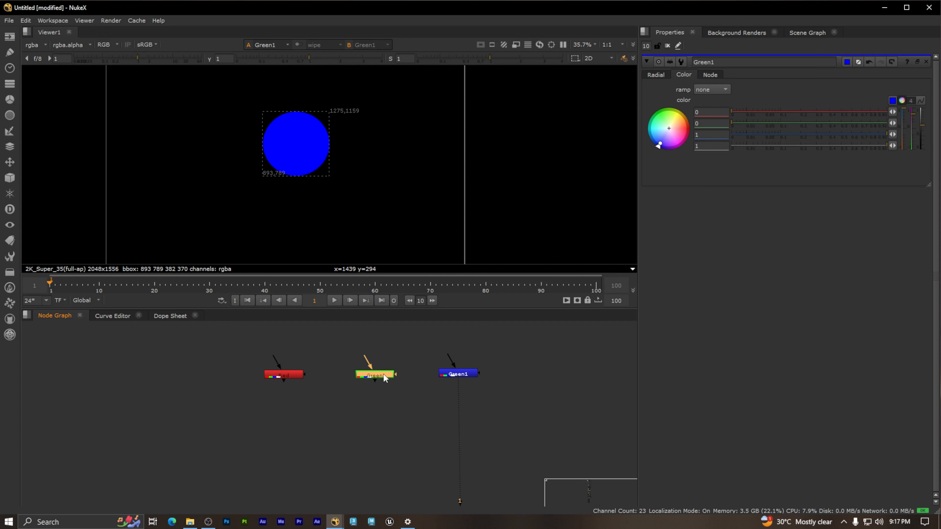
{"action": "left_click", "coordinate": [393, 409]}
{"action": "scroll", "coordinate": [396, 414], "scroll_direction": "down", "scroll_amount": 2}
{"action": "middle_click_drag", "start_coordinate": [423, 425], "coordinate": [372, 408]}
{"action": "left_click_drag", "start_coordinate": [440, 410], "coordinate": [169, 352]}
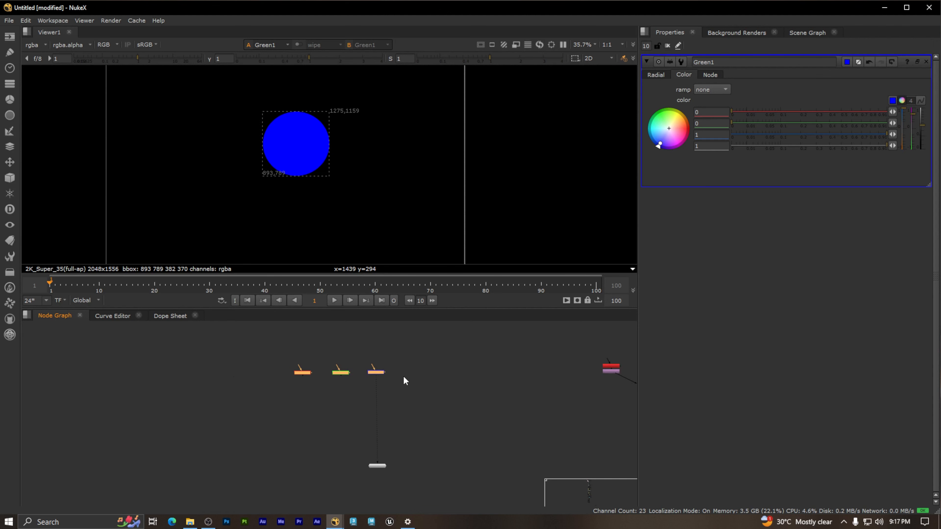
{"action": "scroll", "coordinate": [348, 394], "scroll_direction": "up", "scroll_amount": 2}
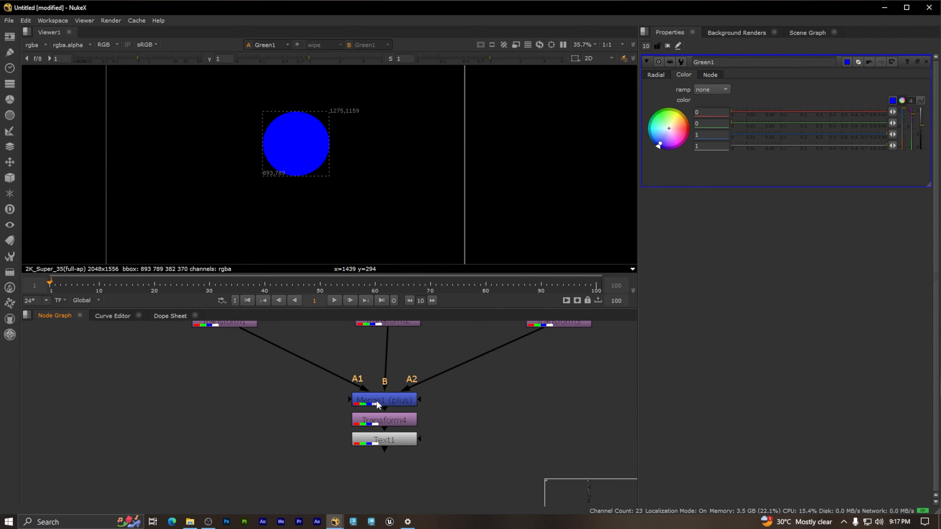
{"action": "key", "text": "Tab"}
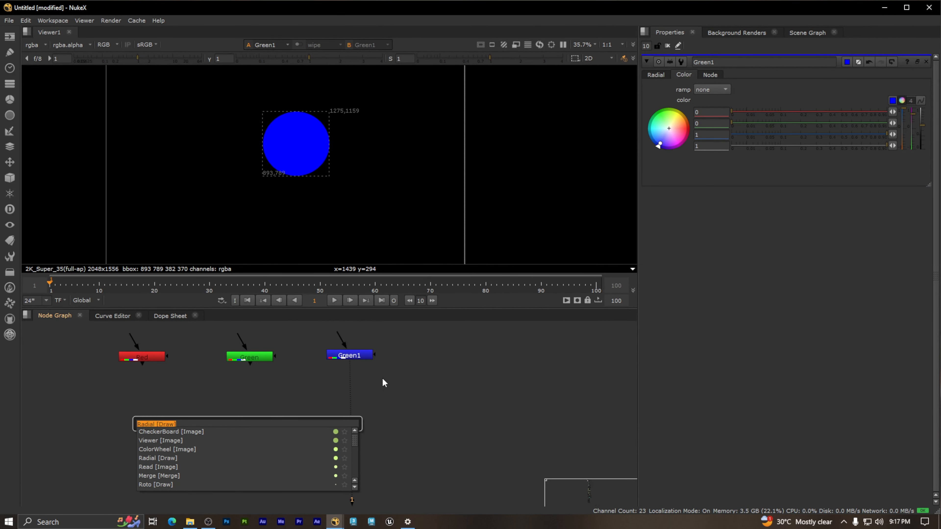
{"action": "key", "text": "Escape"}
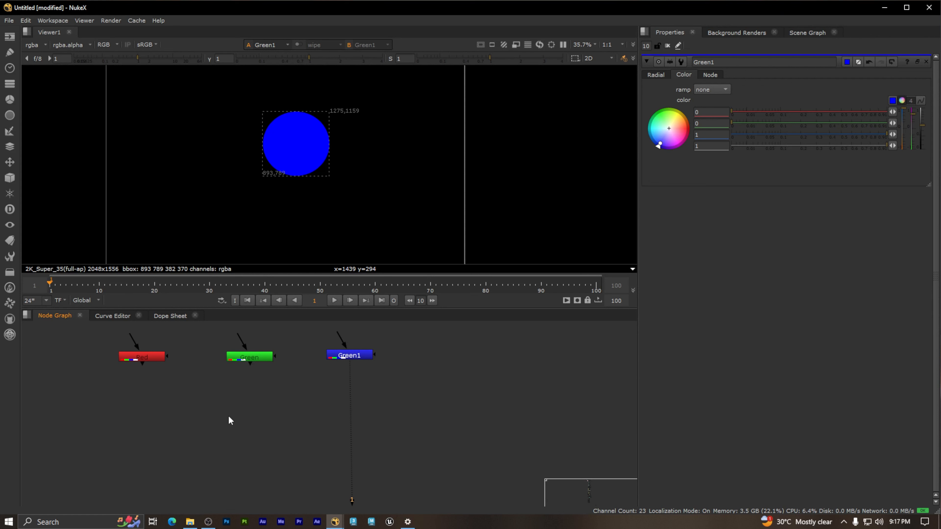
{"action": "key", "text": "Tab"}
{"action": "type", "text": "mear"}
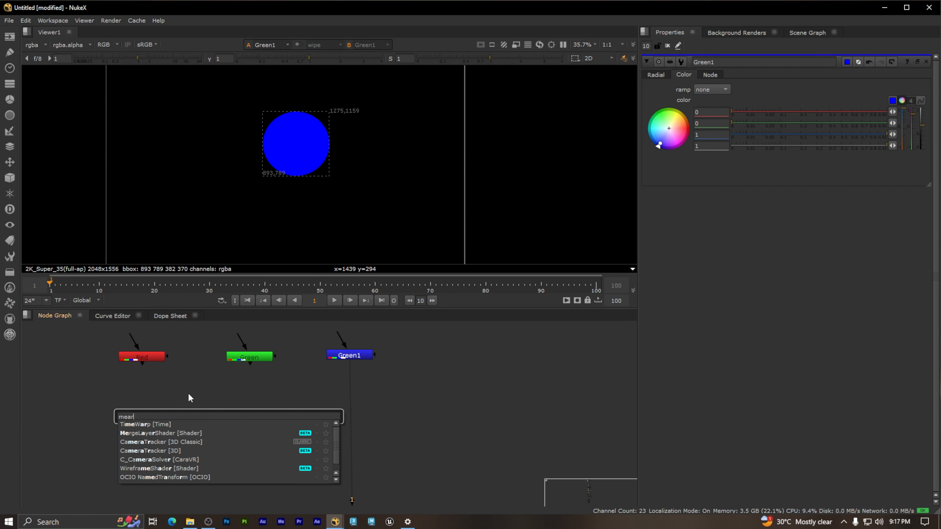
{"action": "key", "text": "Escape"}
{"action": "key", "text": "Tab"}
{"action": "type", "text": "mer"}
{"action": "left_click", "coordinate": [136, 401]}
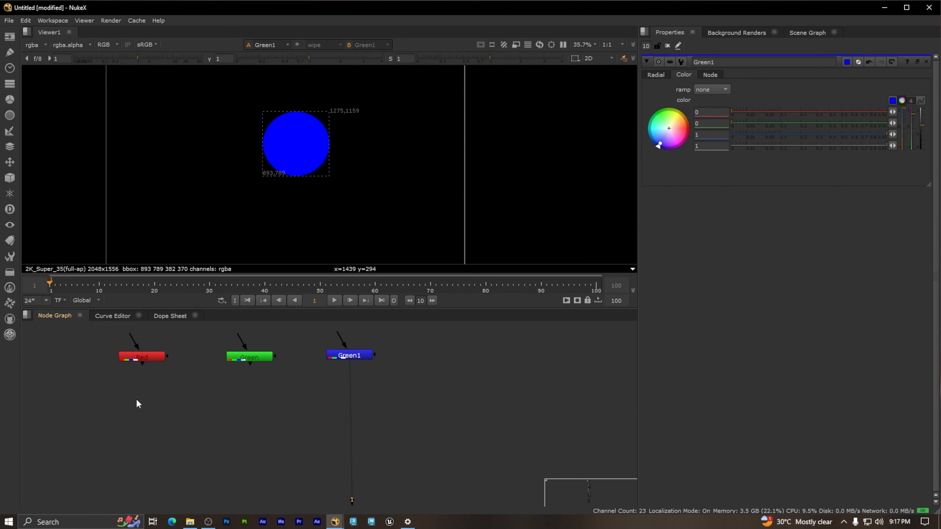
Step: Add a Merge node below the Radial nodes and delete the extra Merge106 node
{"action": "left_click", "coordinate": [288, 415]}
{"action": "key", "text": "m"}
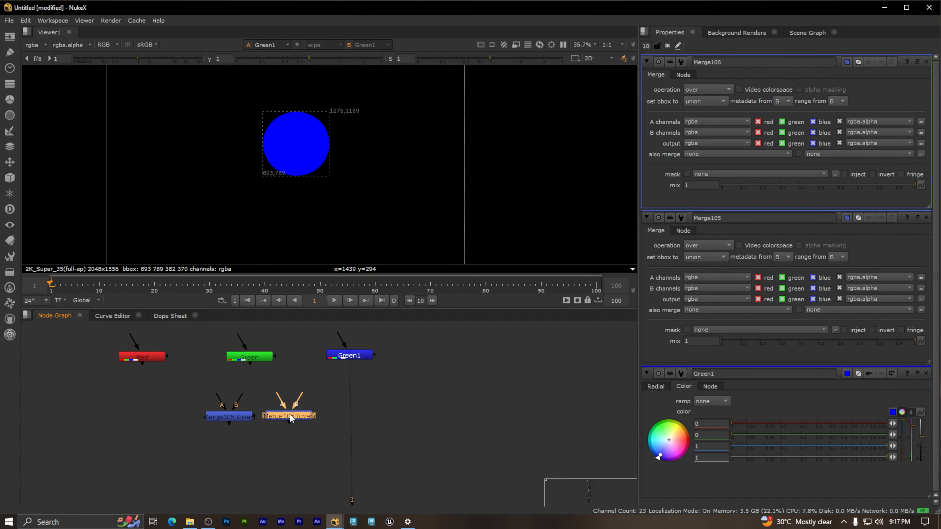
{"action": "left_click_drag", "start_coordinate": [290, 414], "coordinate": [388, 426]}
{"action": "left_click_drag", "start_coordinate": [502, 461], "coordinate": [349, 416]}
{"action": "key", "text": "Delete"}
Step: Place the Merge105 node below the Green node and connect its A input to Red and its B input to Green
{"action": "left_click_drag", "start_coordinate": [242, 417], "coordinate": [266, 457]}
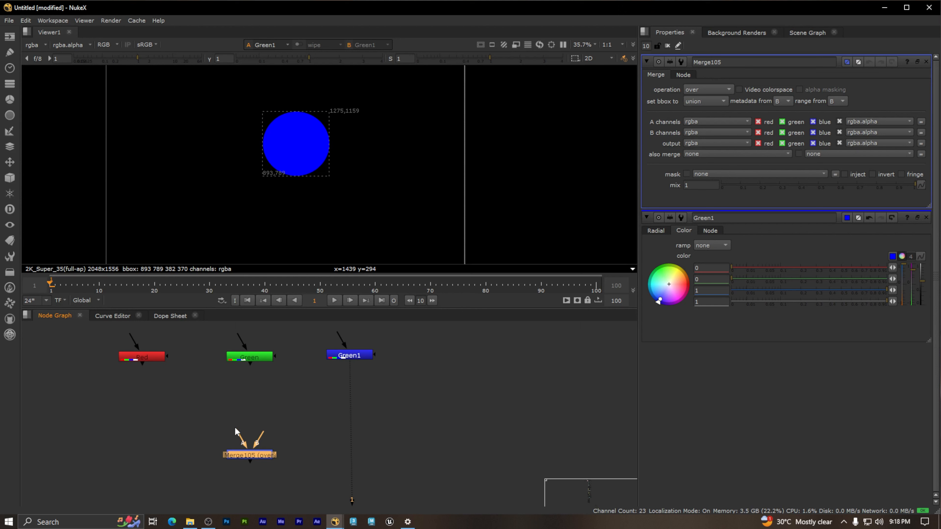
{"action": "left_click_drag", "start_coordinate": [221, 405], "coordinate": [137, 357]}
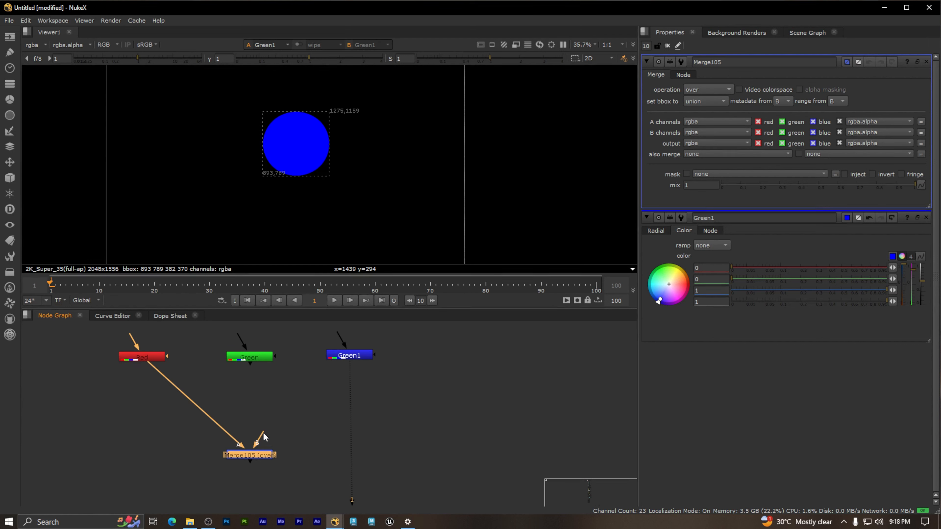
{"action": "left_click_drag", "start_coordinate": [267, 428], "coordinate": [256, 363]}
Step: Disconnect the Viewer from the Green1 node and connect Green1 to Merge105 as its A2 input
{"action": "left_click", "coordinate": [352, 498]}
{"action": "scroll", "coordinate": [377, 477], "scroll_direction": "down", "scroll_amount": 3}
{"action": "middle_click_drag", "start_coordinate": [377, 476], "coordinate": [399, 357]}
{"action": "left_click_drag", "start_coordinate": [353, 413], "coordinate": [356, 397]}
{"action": "middle_click_drag", "start_coordinate": [356, 397], "coordinate": [388, 474]}
{"action": "scroll", "coordinate": [354, 408], "scroll_direction": "up", "scroll_amount": 5}
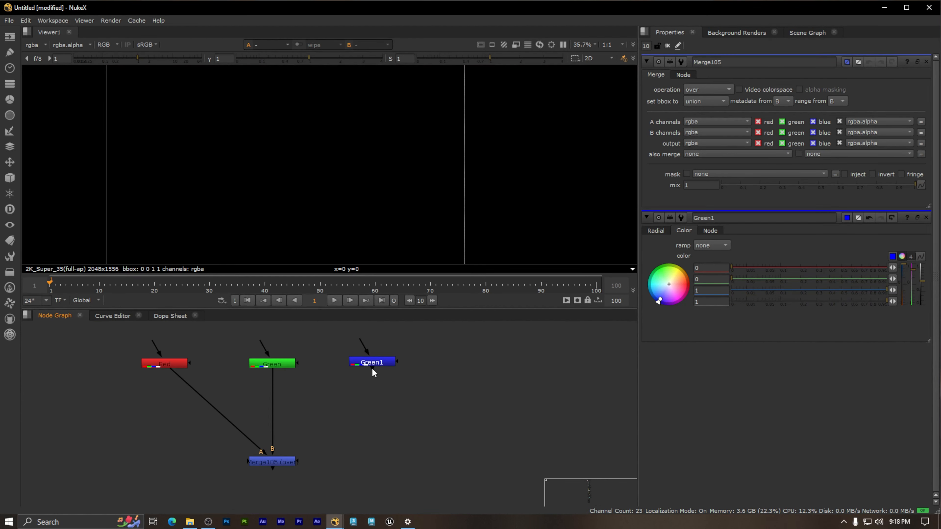
{"action": "left_click_drag", "start_coordinate": [375, 405], "coordinate": [387, 399]}
{"action": "left_click_drag", "start_coordinate": [365, 396], "coordinate": [276, 459]}
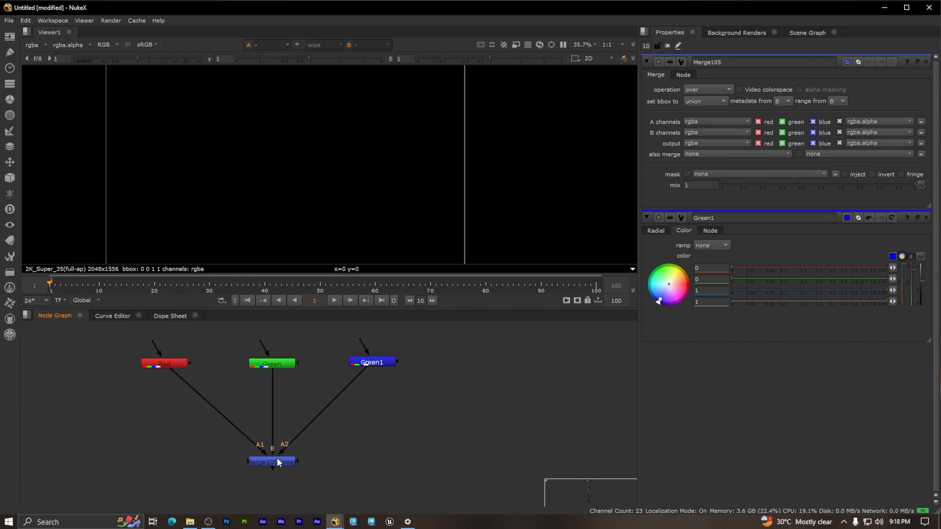
Step: Rename the Green1 node as Blue
{"action": "scroll", "coordinate": [398, 365], "scroll_direction": "up", "scroll_amount": 2}
{"action": "left_click", "coordinate": [361, 363]}
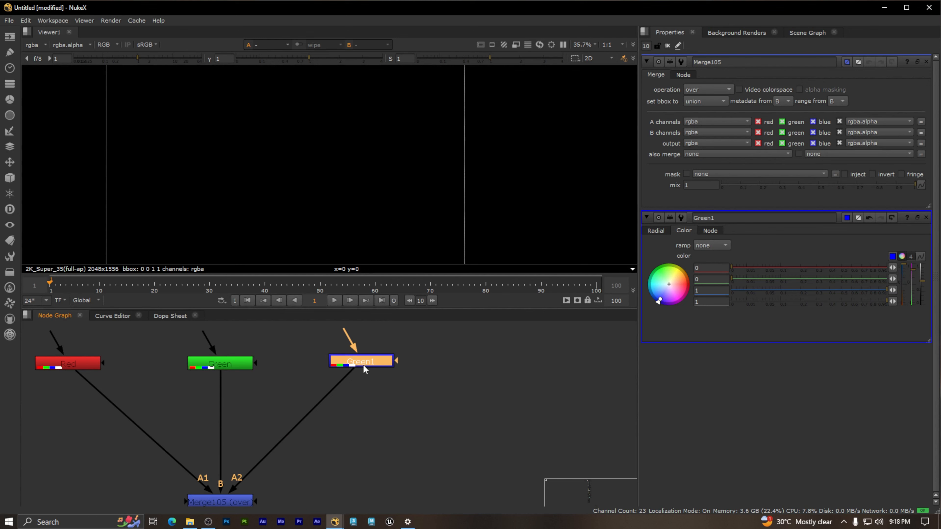
{"action": "double_click", "coordinate": [373, 363]}
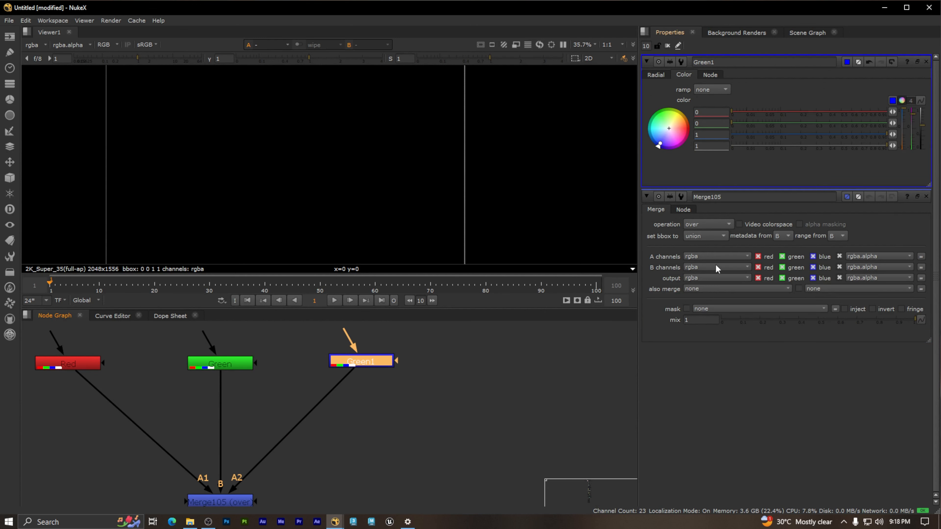
{"action": "left_click_drag", "start_coordinate": [731, 62], "coordinate": [652, 59]}
{"action": "type", "text": "Blue"}
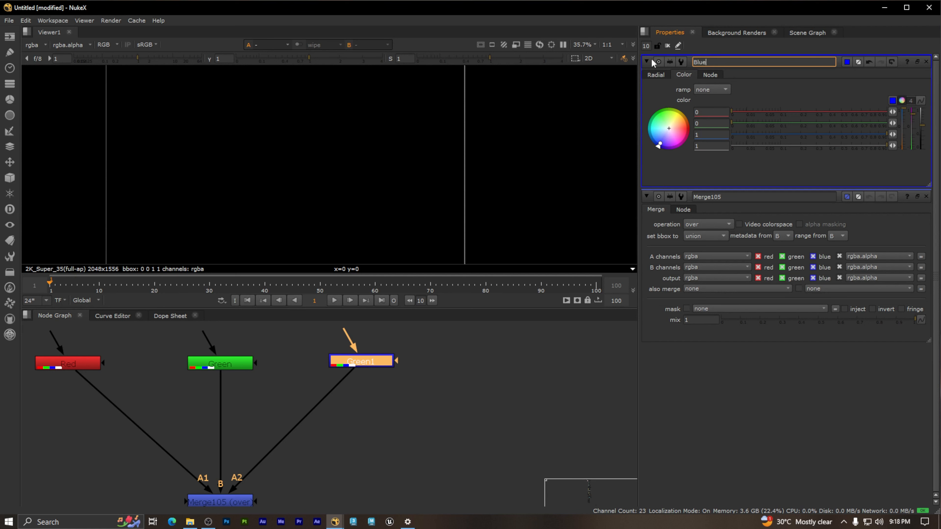
{"action": "left_click", "coordinate": [506, 426]}
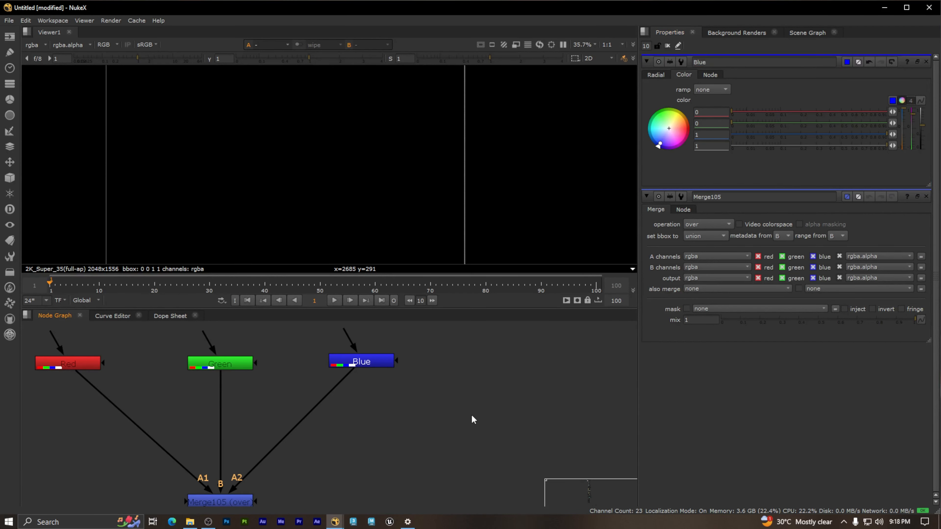
Step: Connect the Viewer to the Merge105 node and place the Viewer node below it
{"action": "scroll", "coordinate": [405, 414], "scroll_direction": "down", "scroll_amount": 2}
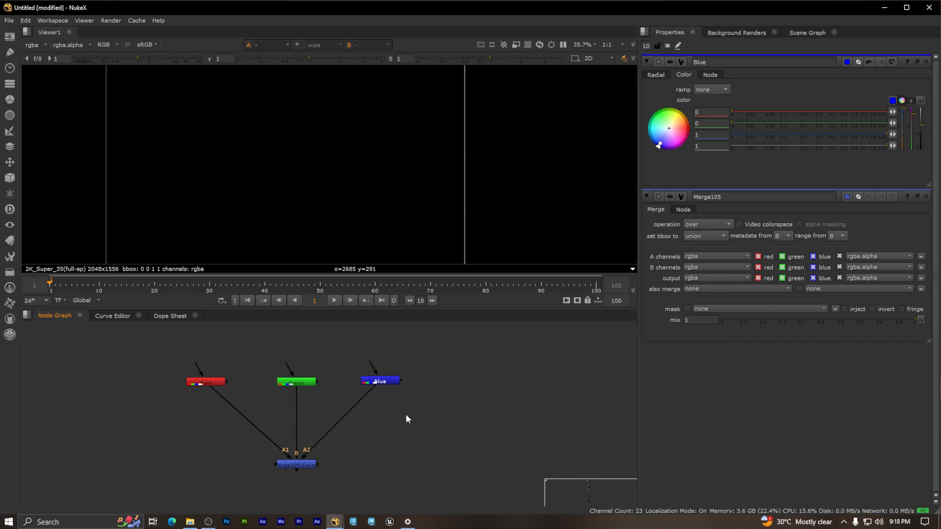
{"action": "middle_click_drag", "start_coordinate": [406, 415], "coordinate": [413, 380]}
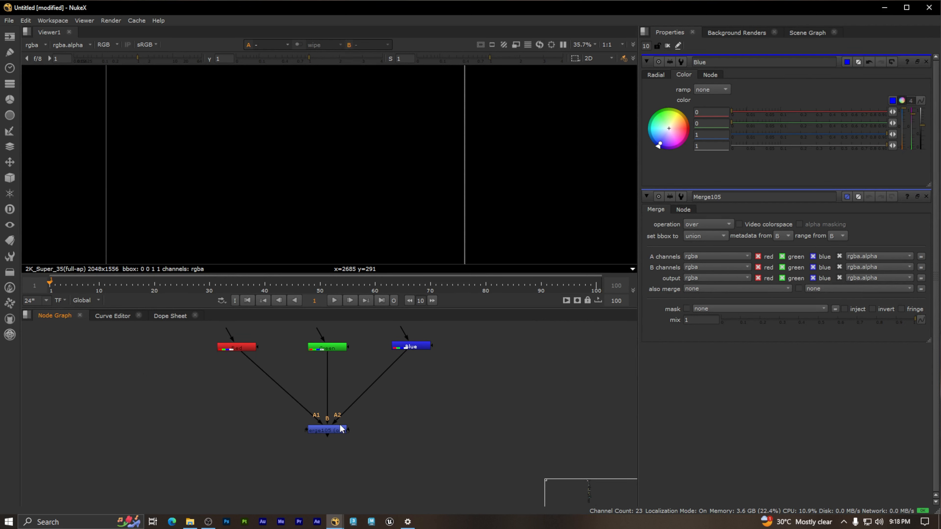
{"action": "left_click", "coordinate": [336, 432]}
{"action": "scroll", "coordinate": [376, 431], "scroll_direction": "down", "scroll_amount": 1}
{"action": "middle_click_drag", "start_coordinate": [376, 431], "coordinate": [362, 449]}
{"action": "scroll", "coordinate": [331, 452], "scroll_direction": "up", "scroll_amount": 1}
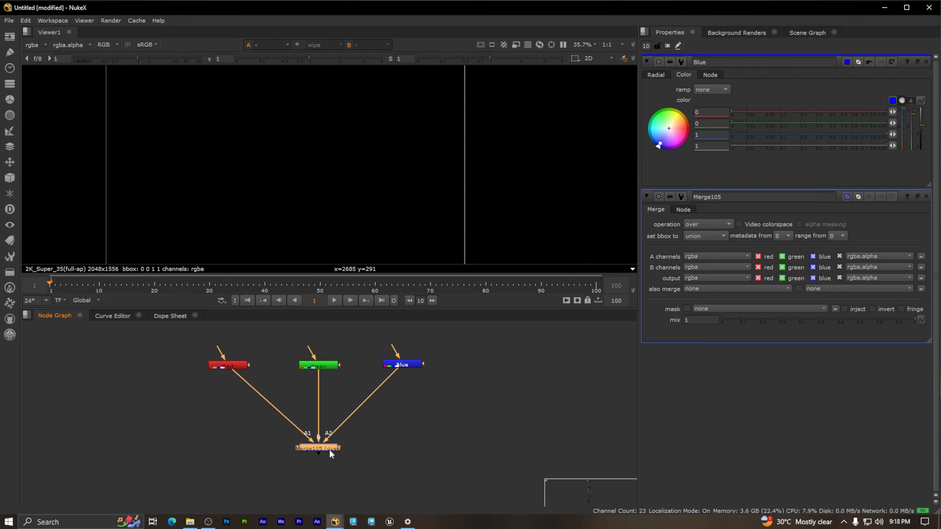
{"action": "key", "text": "1"}
{"action": "left_click_drag", "start_coordinate": [368, 456], "coordinate": [397, 437]}
{"action": "scroll", "coordinate": [415, 440], "scroll_direction": "down", "scroll_amount": 1}
{"action": "middle_click_drag", "start_coordinate": [414, 439], "coordinate": [427, 346]}
{"action": "left_click_drag", "start_coordinate": [415, 432], "coordinate": [368, 450]}
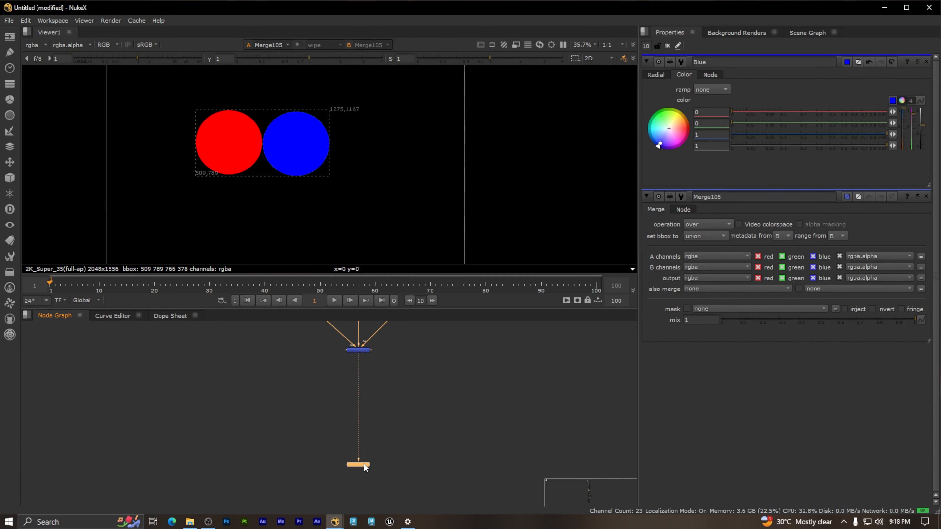
{"action": "middle_click_drag", "start_coordinate": [400, 393], "coordinate": [403, 452]}
{"action": "scroll", "coordinate": [372, 414], "scroll_direction": "up", "scroll_amount": 4}
{"action": "left_click_drag", "start_coordinate": [403, 422], "coordinate": [294, 390]}
{"action": "middle_click_drag", "start_coordinate": [420, 390], "coordinate": [422, 466]}
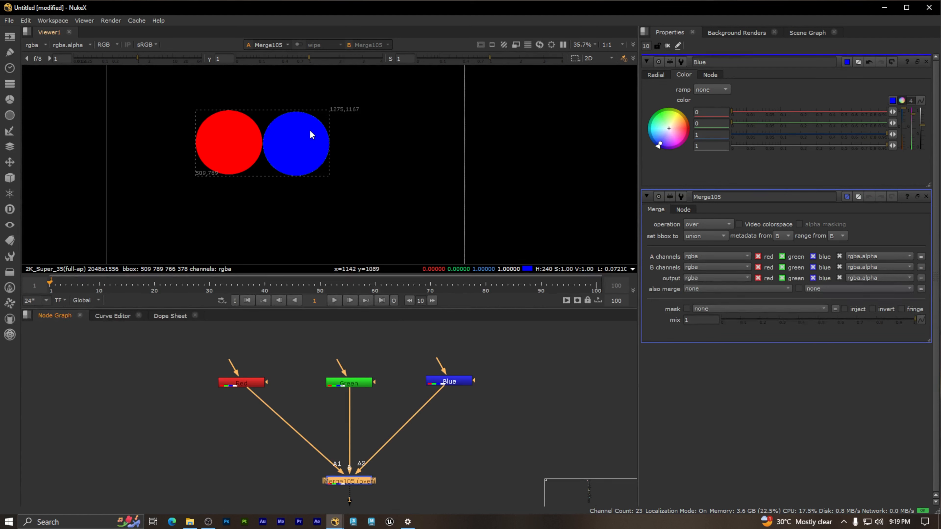
{"action": "left_click", "coordinate": [457, 381]}
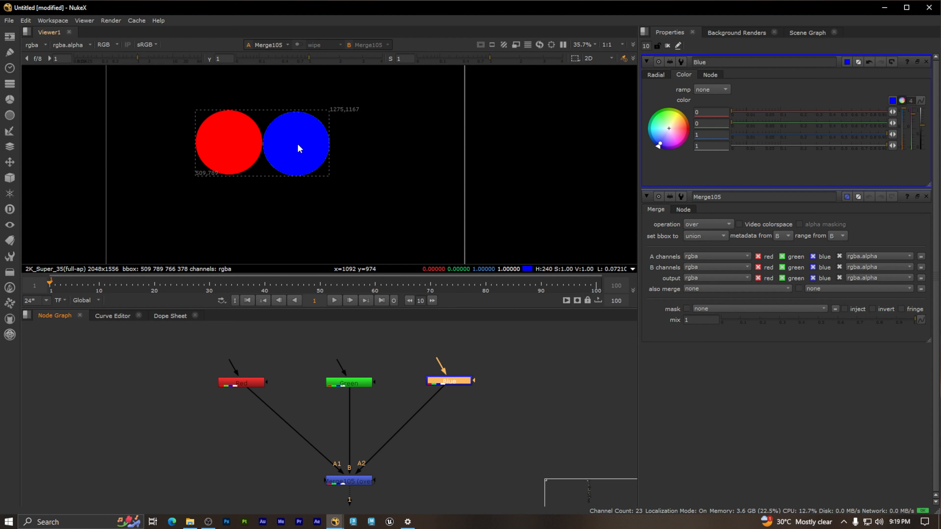
{"action": "middle_click_drag", "start_coordinate": [490, 410], "coordinate": [504, 401]}
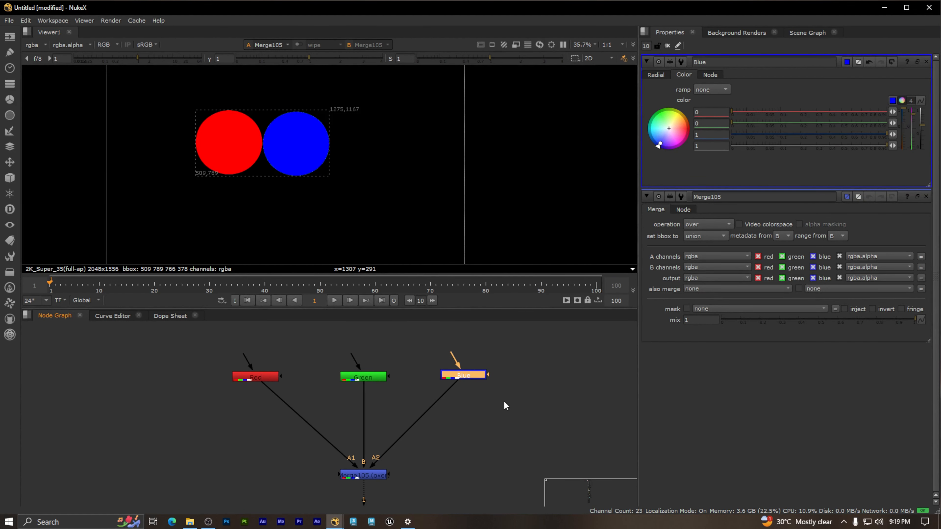
{"action": "left_click", "coordinate": [498, 423]}
{"action": "key", "text": "Tab"}
{"action": "type", "text": "tr"}
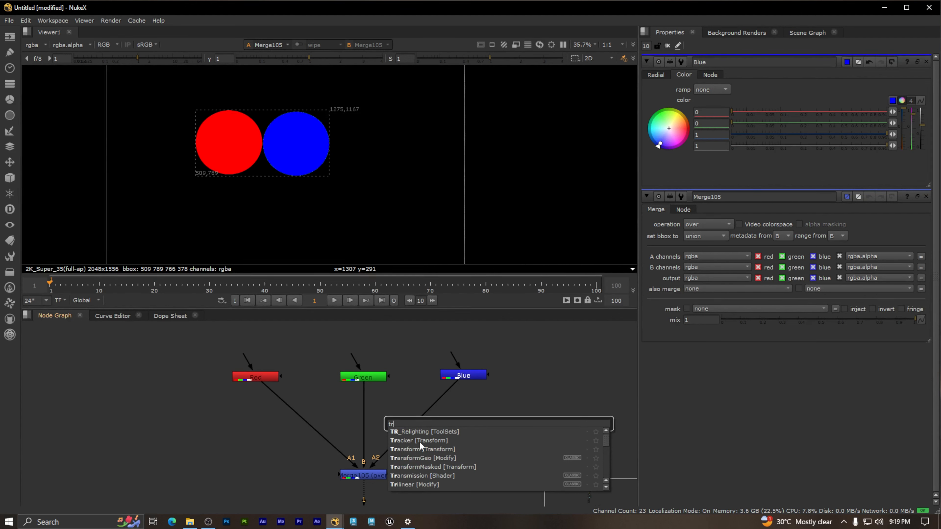
{"action": "left_click", "coordinate": [549, 403]}
{"action": "left_click", "coordinate": [546, 387]}
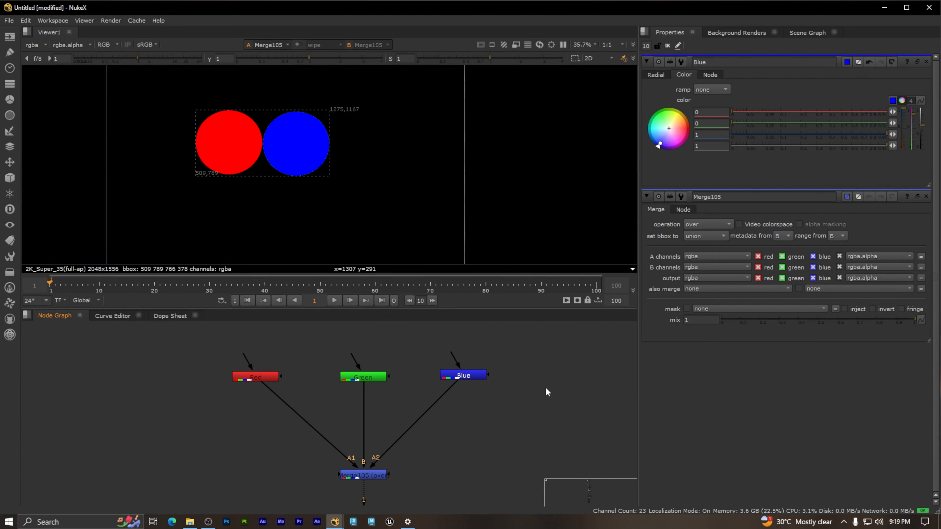
Step: Add a Transform node and insert it on the connection between the Red node and Merge105
{"action": "key", "text": "t"}
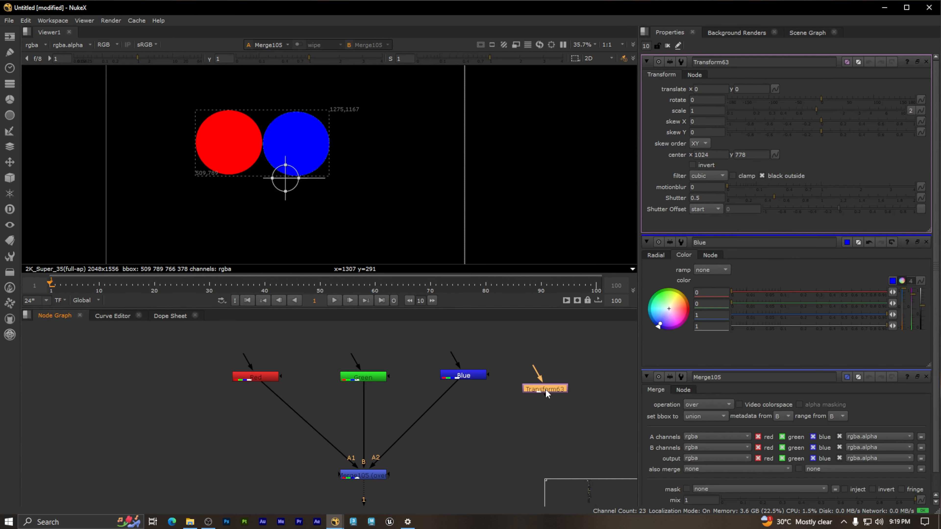
{"action": "left_click_drag", "start_coordinate": [546, 388], "coordinate": [175, 438]}
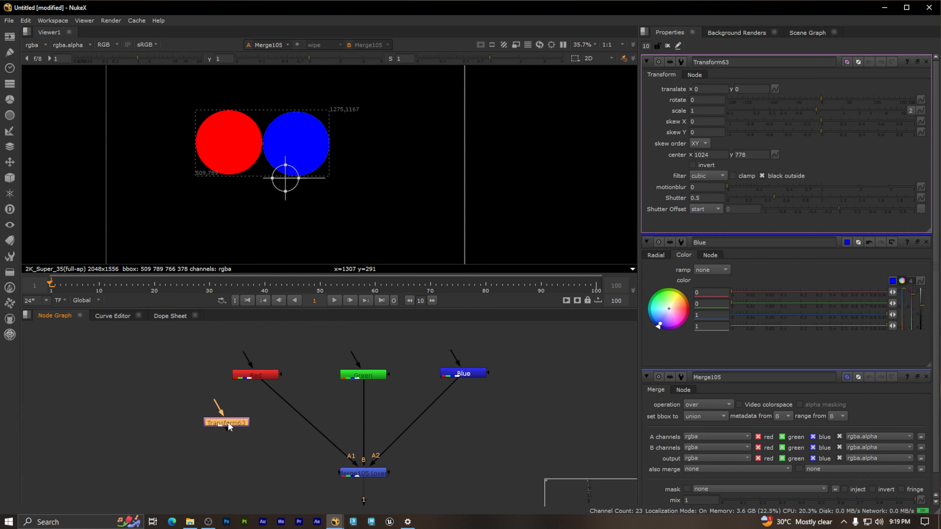
{"action": "left_click_drag", "start_coordinate": [278, 414], "coordinate": [258, 405]}
{"action": "left_click", "coordinate": [295, 398]}
{"action": "left_click", "coordinate": [269, 407]}
Step: Try to copy the Transform63 node and dismiss the resulting message
{"action": "left_click", "coordinate": [177, 473]}
{"action": "key", "text": "ctrl+c"}
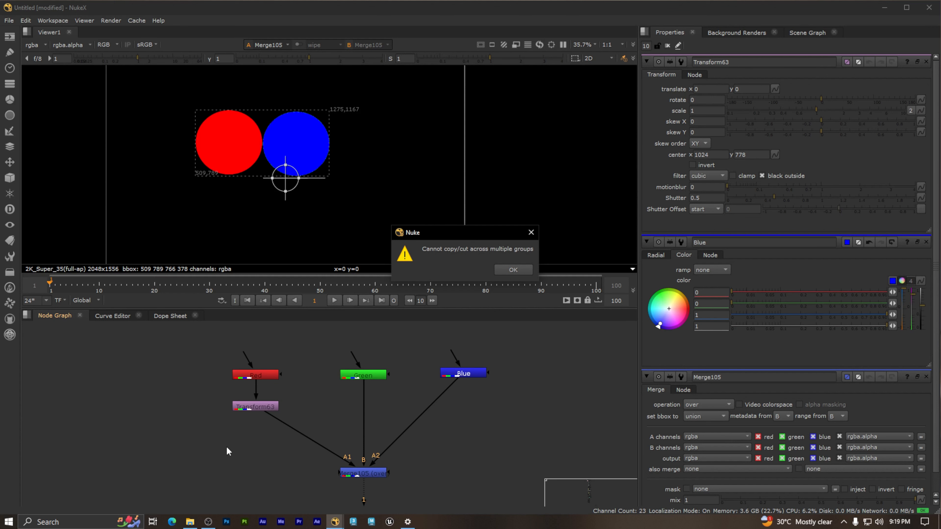
{"action": "left_click", "coordinate": [524, 270]}
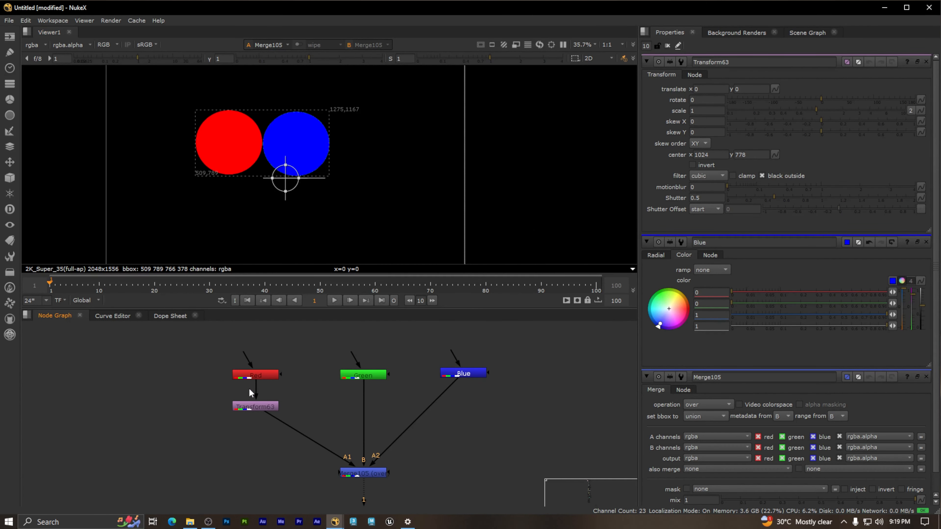
Step: Cut the Transform63 node and paste it back directly after the Red node
{"action": "left_click", "coordinate": [259, 403]}
{"action": "key", "text": "ctrl+x"}
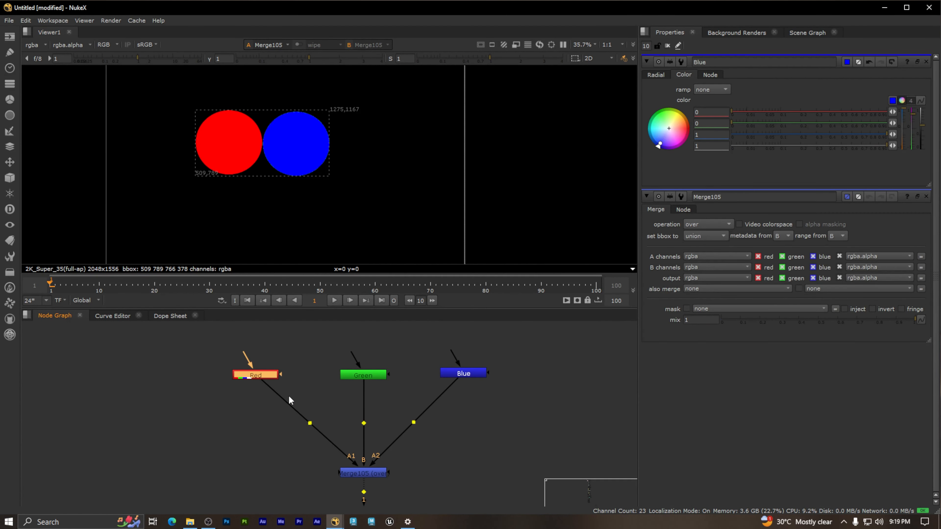
{"action": "key", "text": "ctrl+v"}
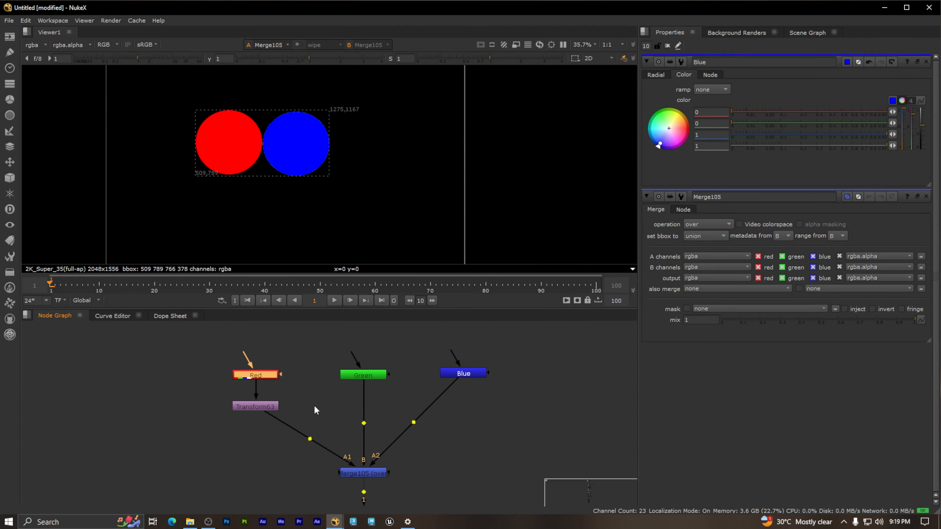
Step: Duplicate the Transform63 node onto the connection between the Green node and Merge105
{"action": "left_click_drag", "start_coordinate": [204, 426], "coordinate": [285, 393]}
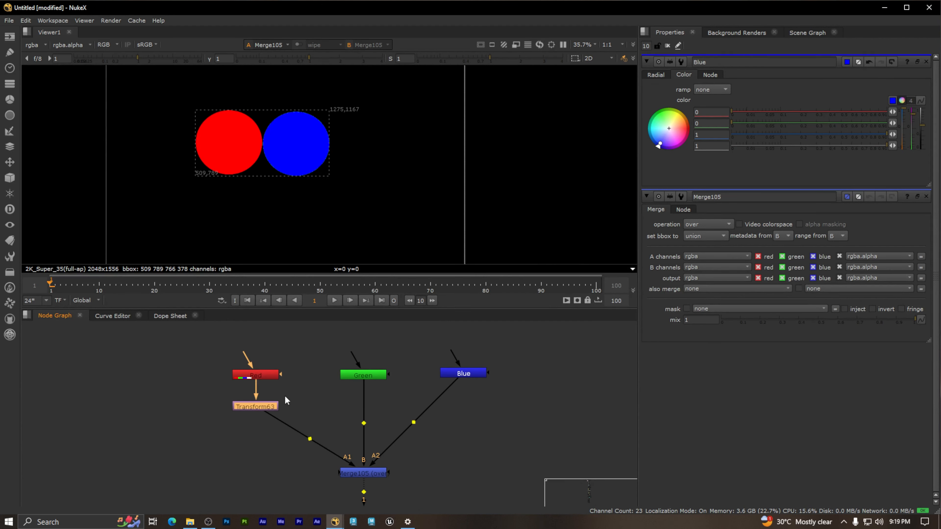
{"action": "left_click", "coordinate": [325, 404]}
{"action": "key", "text": "ctrl+v"}
{"action": "left_click_drag", "start_coordinate": [330, 401], "coordinate": [369, 405]}
{"action": "left_click", "coordinate": [417, 405]}
Step: Paste another copy of the Transform node onto the connection between the Blue node and Merge105
{"action": "middle_click_drag", "start_coordinate": [378, 405], "coordinate": [312, 393]}
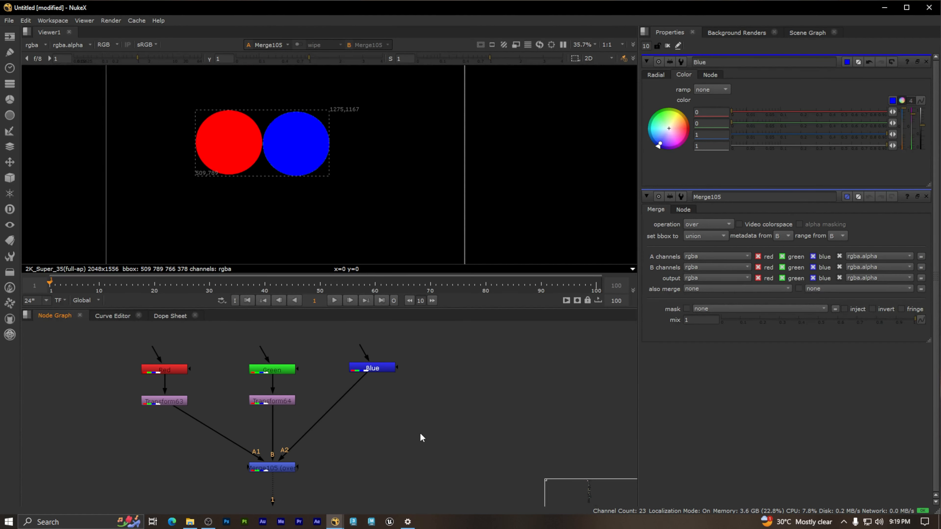
{"action": "key", "text": "ctrl+v"}
{"action": "left_click_drag", "start_coordinate": [420, 433], "coordinate": [382, 398]}
{"action": "left_click", "coordinate": [422, 400]}
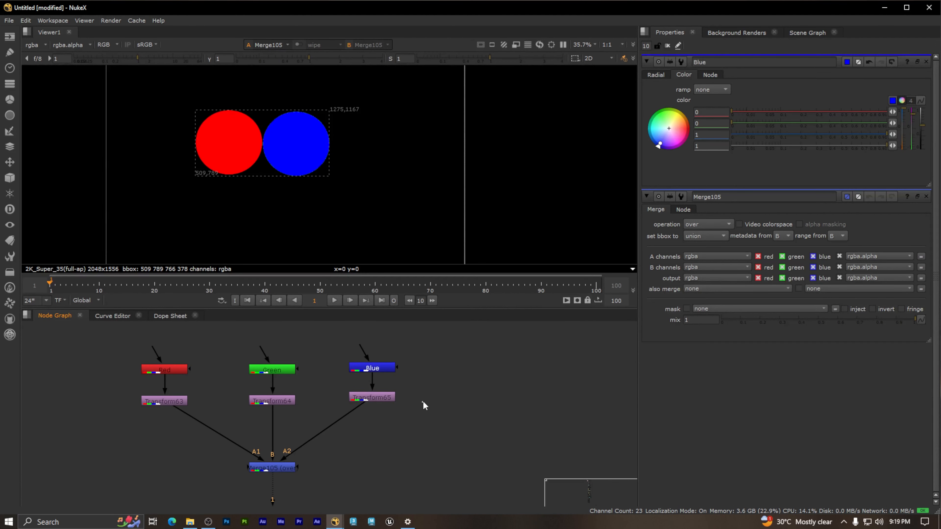
{"action": "middle_click_drag", "start_coordinate": [397, 401], "coordinate": [443, 399]}
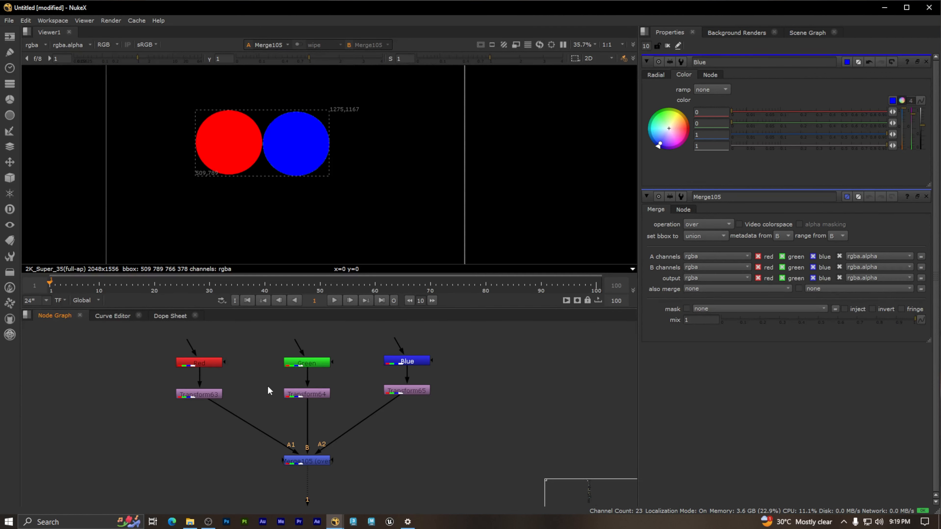
Step: Open the properties of the Red, Green and Blue nodes one after another to review them
{"action": "middle_click_drag", "start_coordinate": [235, 376], "coordinate": [281, 398]}
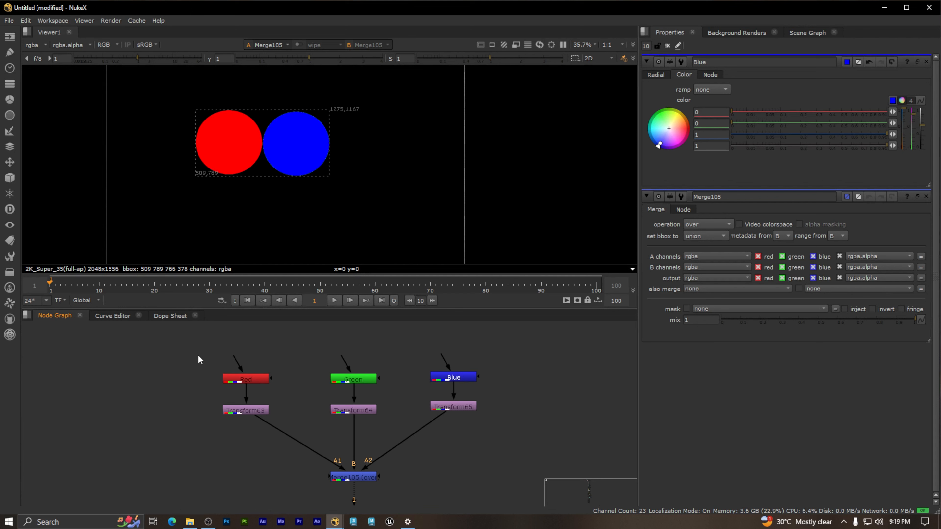
{"action": "left_click_drag", "start_coordinate": [186, 351], "coordinate": [512, 392]}
{"action": "left_click", "coordinate": [516, 394]}
{"action": "double_click", "coordinate": [251, 380]}
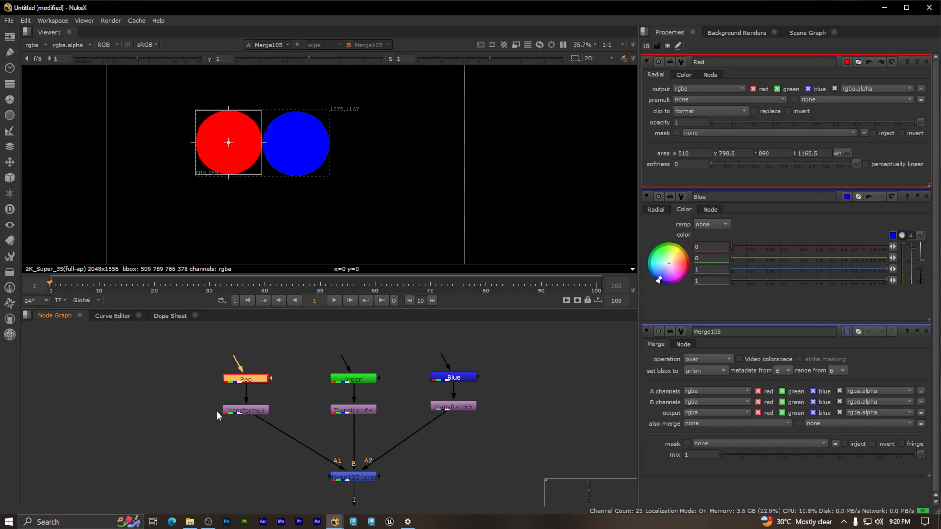
{"action": "double_click", "coordinate": [356, 380]}
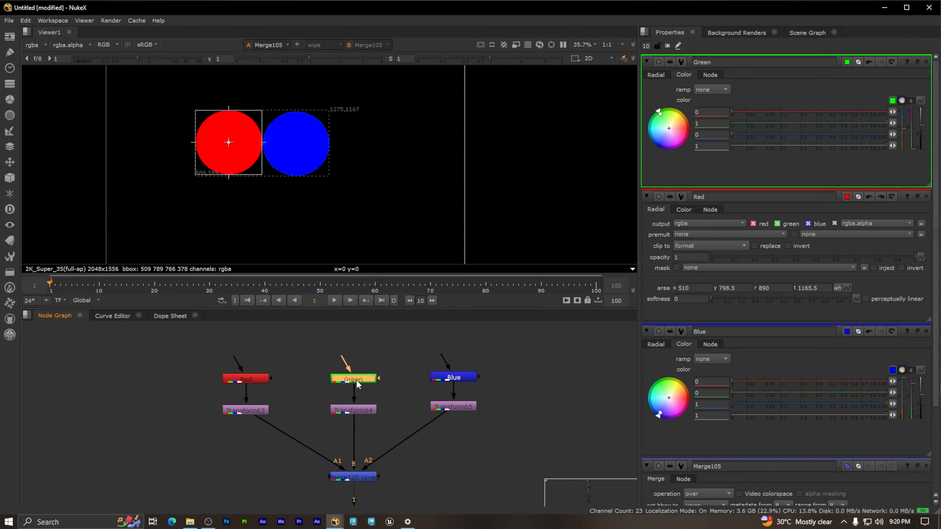
{"action": "double_click", "coordinate": [467, 377]}
{"action": "left_click", "coordinate": [283, 397]}
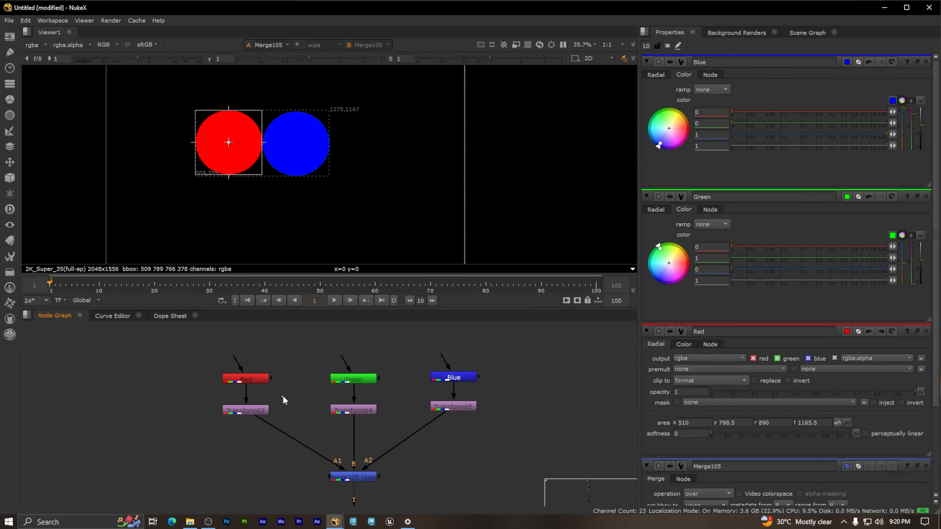
{"action": "middle_click_drag", "start_coordinate": [300, 399], "coordinate": [288, 391]}
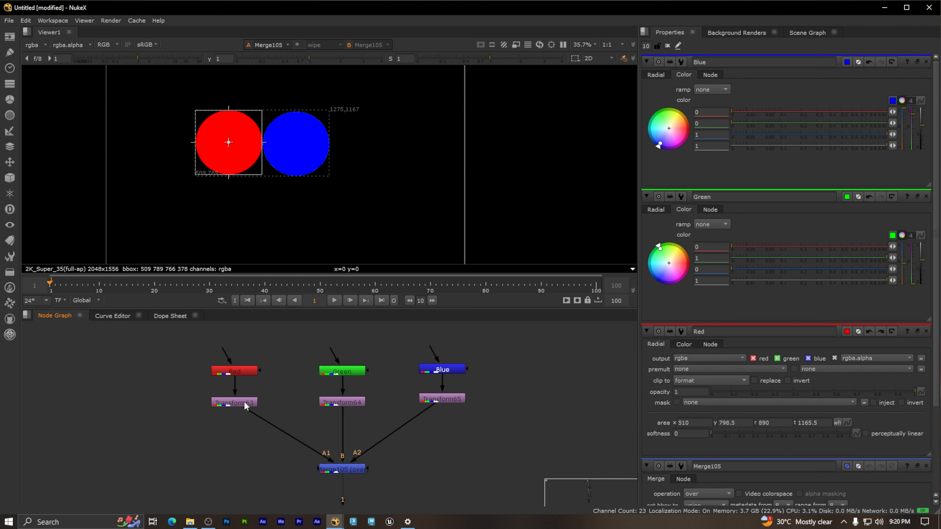
Step: Open Transform63's properties, try moving the red circle by about x -182, y 104, and undo the move
{"action": "double_click", "coordinate": [244, 403]}
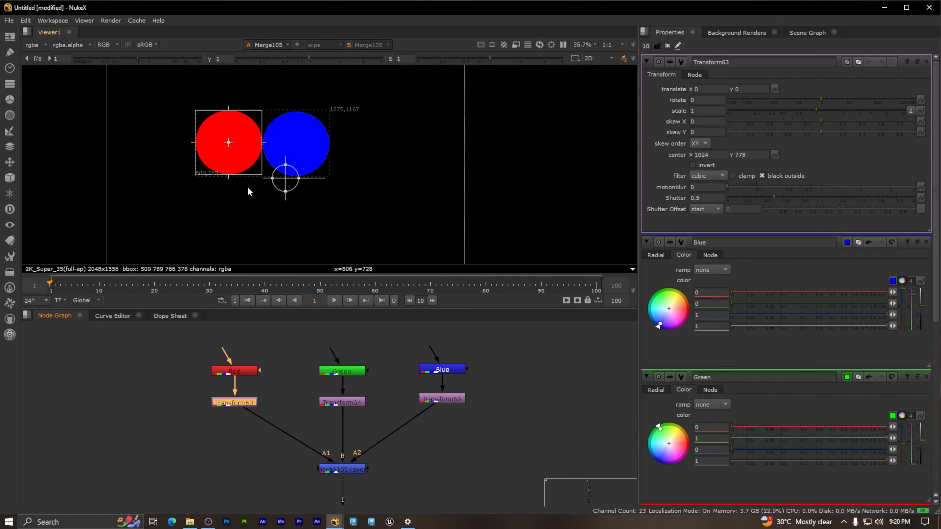
{"action": "scroll", "coordinate": [248, 189], "scroll_direction": "up", "scroll_amount": 3}
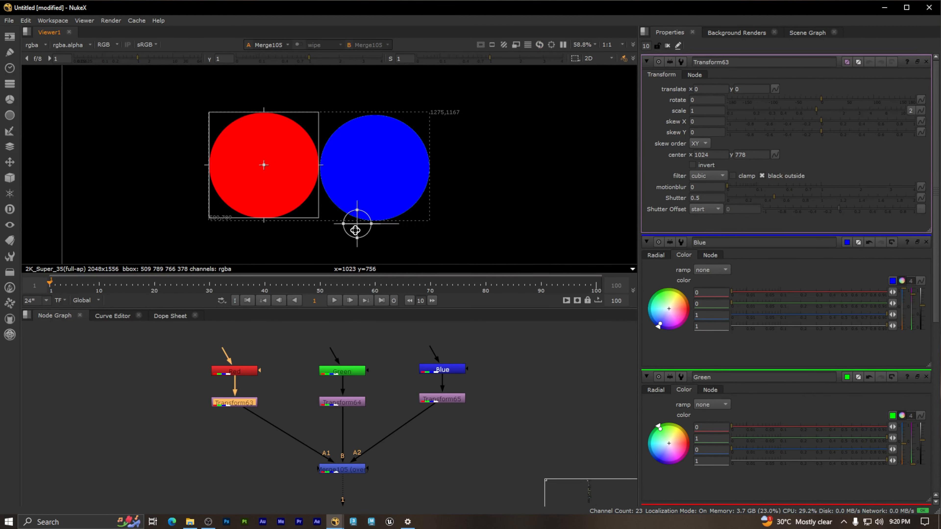
{"action": "left_click_drag", "start_coordinate": [357, 224], "coordinate": [305, 193]}
{"action": "scroll", "coordinate": [373, 194], "scroll_direction": "down", "scroll_amount": 3}
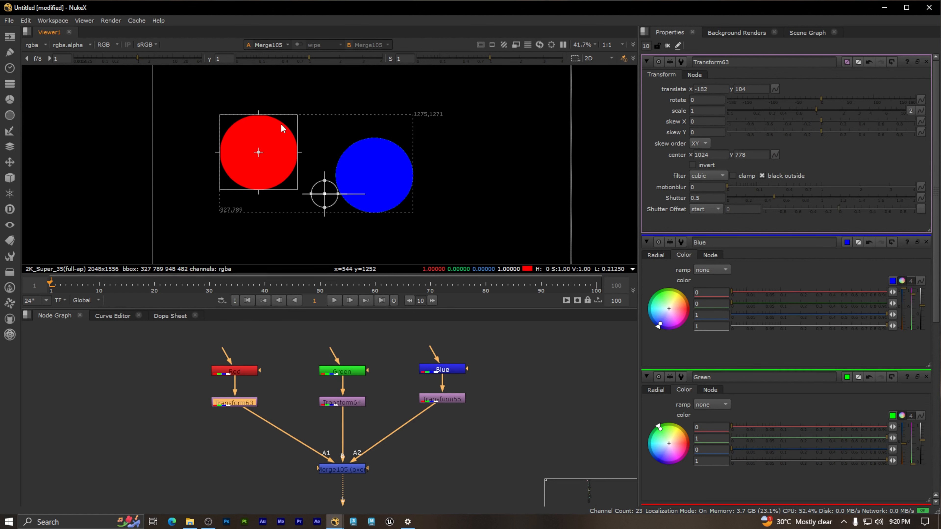
{"action": "key", "text": "ctrl+z"}
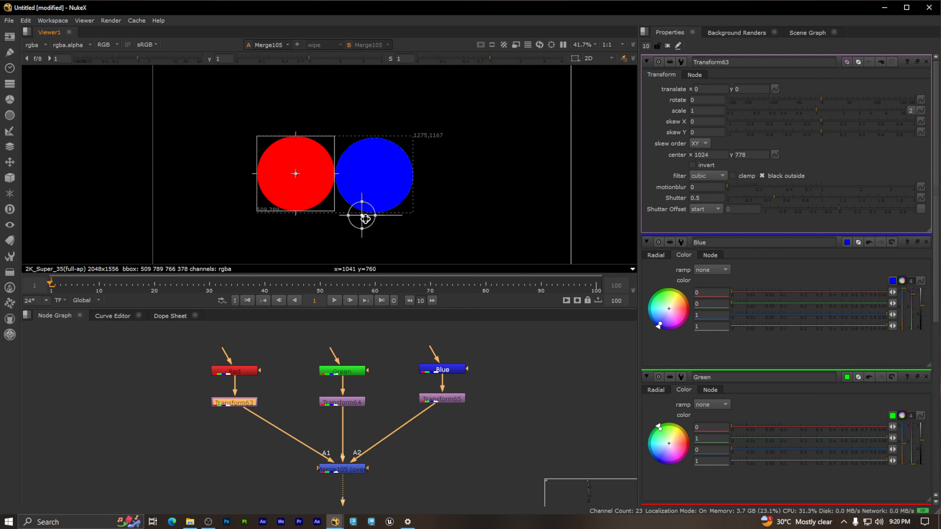
Step: Move Transform63's pivot to the red circle's center at about x 698, y 982, and nudge the circle by x 2, y -4
{"action": "left_click_drag", "start_coordinate": [361, 215], "coordinate": [295, 173], "text": "ctrl"}
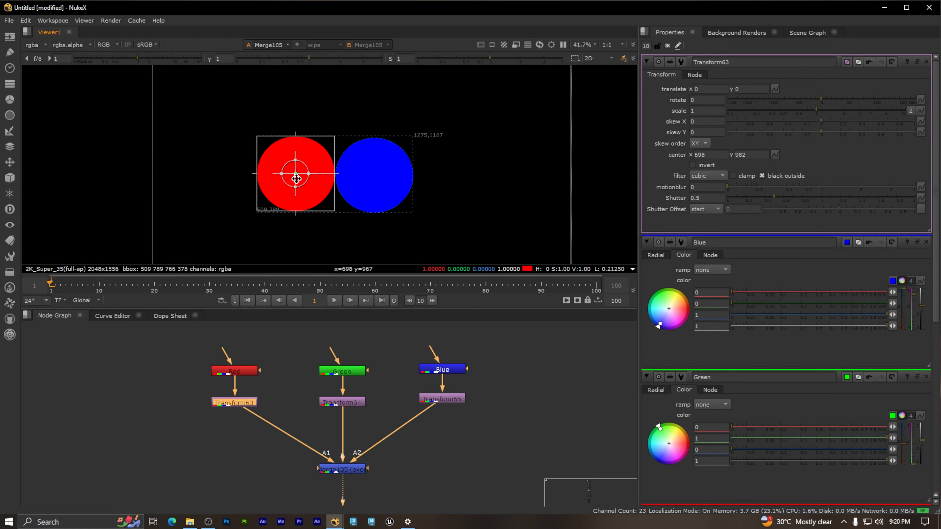
{"action": "mouse_move", "coordinate": [296, 174]}
{"action": "left_mouse_down"}
{"action": "mouse_move", "coordinate": [392, 182]}
{"action": "mouse_move", "coordinate": [353, 203]}
{"action": "mouse_move", "coordinate": [303, 174]}
{"action": "left_mouse_up"}
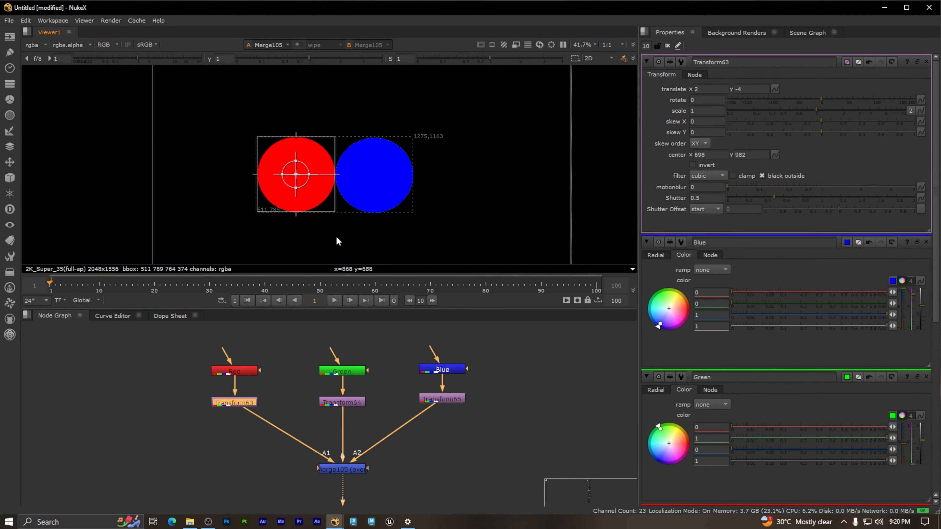
Step: Open Transform64's properties and move its pivot to the circle's center at about x 1080, y 978
{"action": "double_click", "coordinate": [349, 400]}
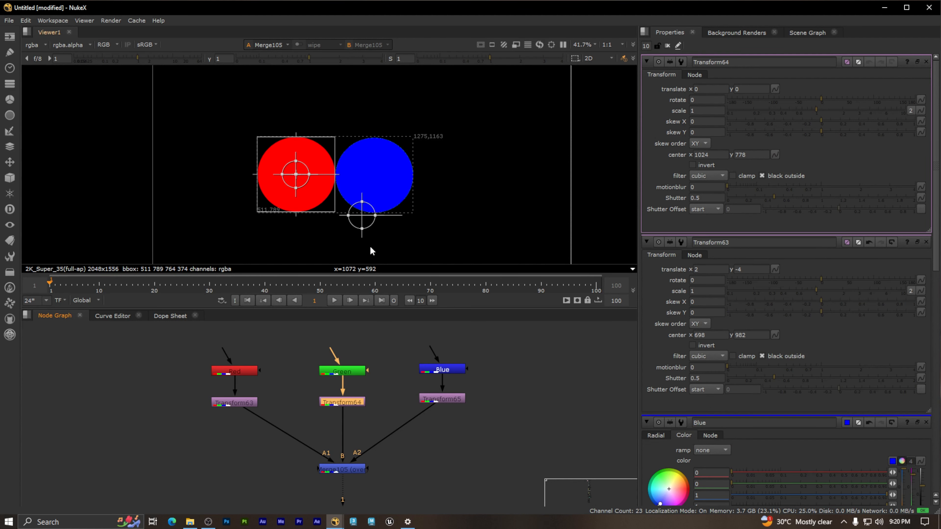
{"action": "key", "text": "ctrl"}
{"action": "left_click_drag", "start_coordinate": [360, 218], "coordinate": [373, 174], "text": "ctrl"}
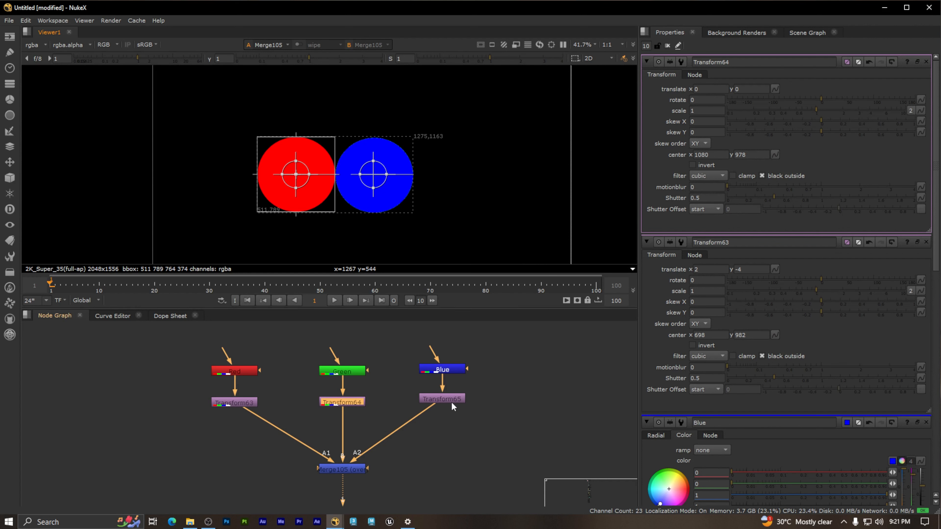
Step: Close all open node property panels and clear the node selection
{"action": "left_click", "coordinate": [496, 403]}
{"action": "left_click", "coordinate": [454, 400]}
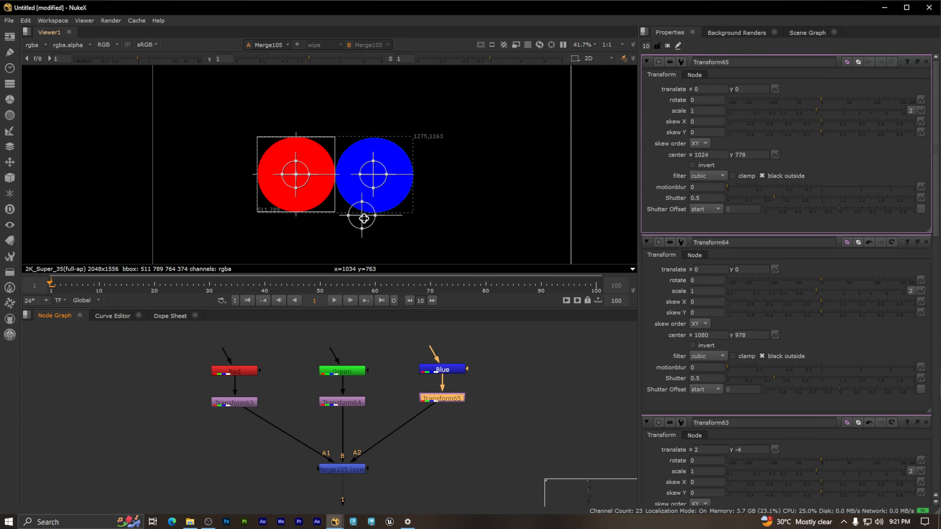
{"action": "left_click", "coordinate": [540, 385]}
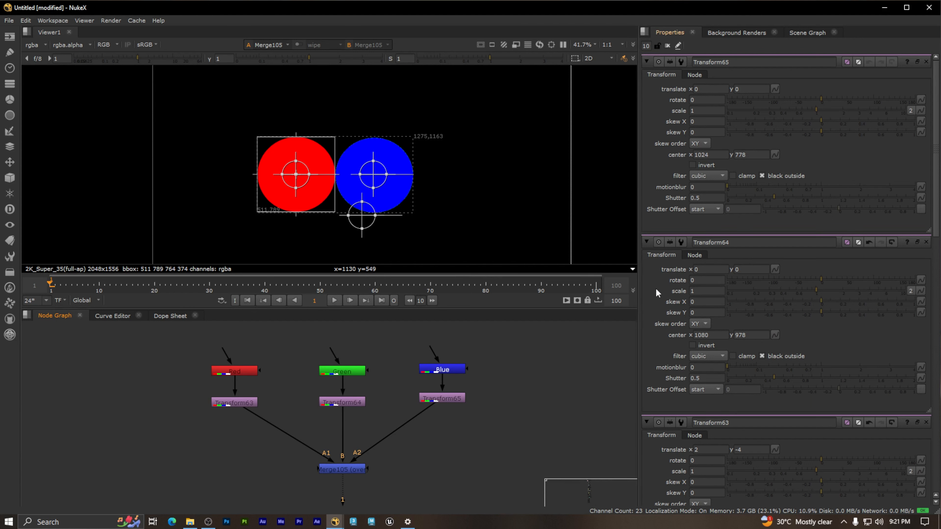
{"action": "left_click", "coordinate": [651, 280]}
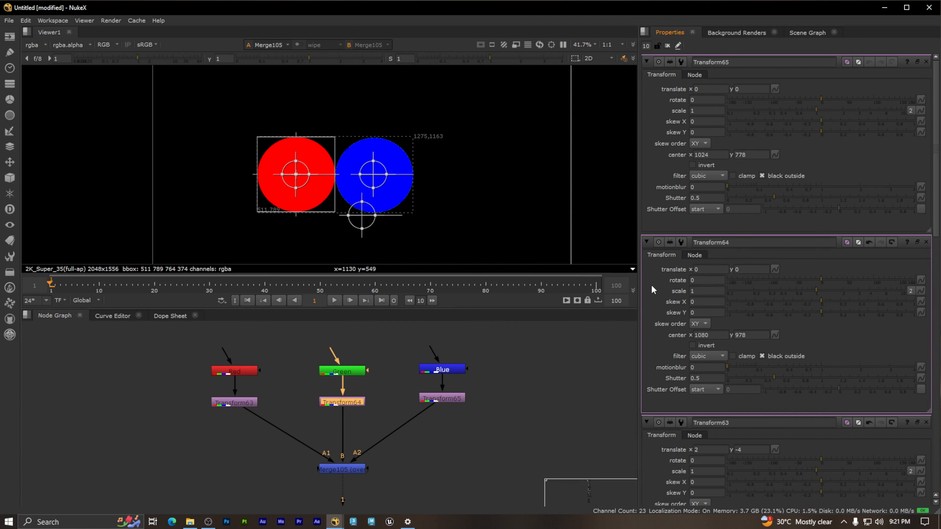
{"action": "key", "text": "ctrl+shift+a"}
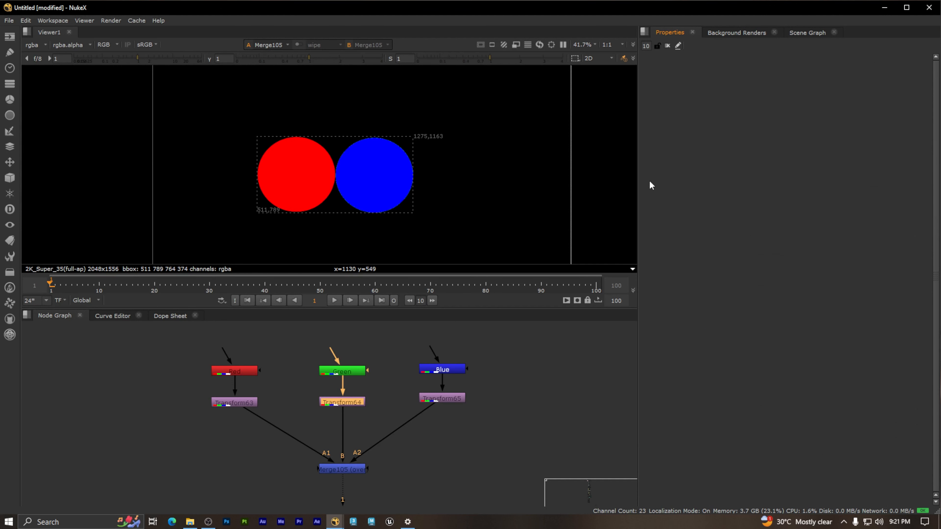
{"action": "left_click", "coordinate": [524, 412]}
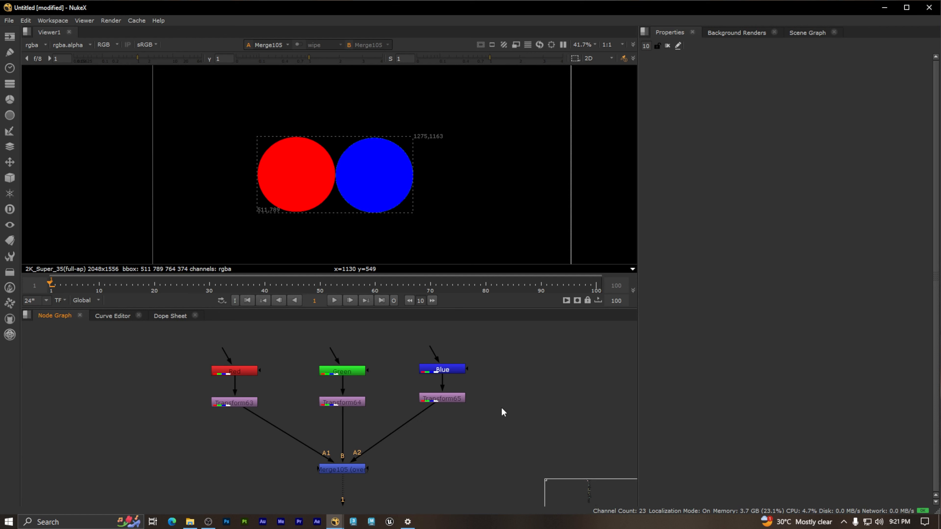
Step: Open Transform65's properties and move its pivot to the blue circle's center at about x 1088, y 970
{"action": "double_click", "coordinate": [449, 400]}
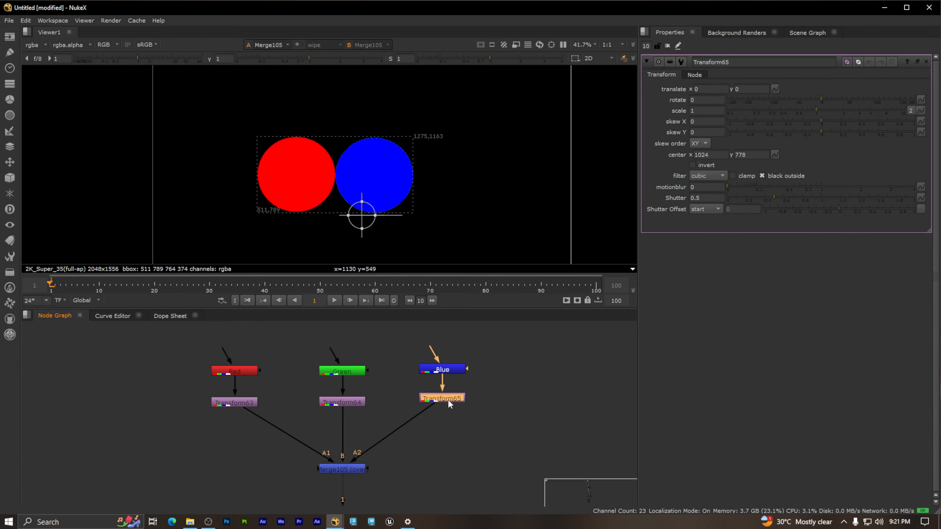
{"action": "key", "text": "ctrl"}
{"action": "left_click_drag", "start_coordinate": [360, 215], "coordinate": [374, 176], "text": "ctrl"}
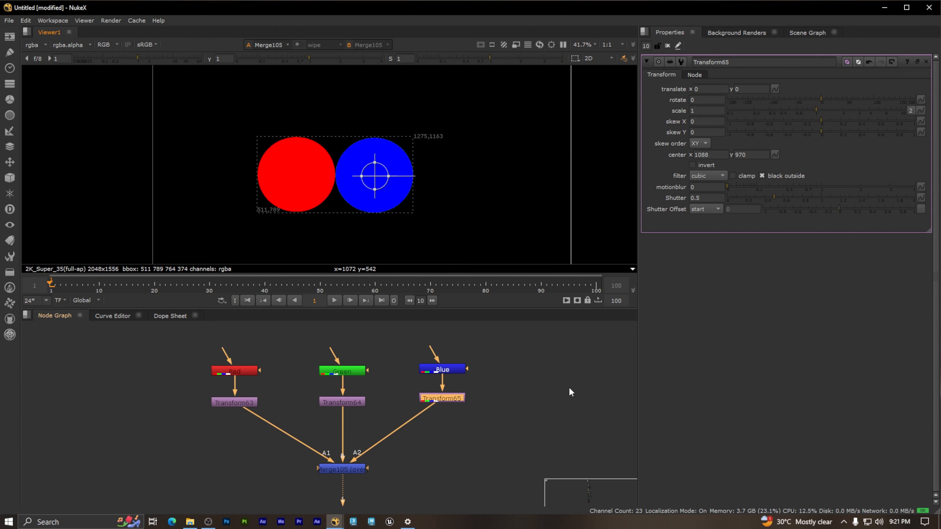
Step: Move the blue circle below and between the other two with Transform65, to a translation of about x -200, y -322
{"action": "middle_click_drag", "start_coordinate": [571, 392], "coordinate": [579, 372]}
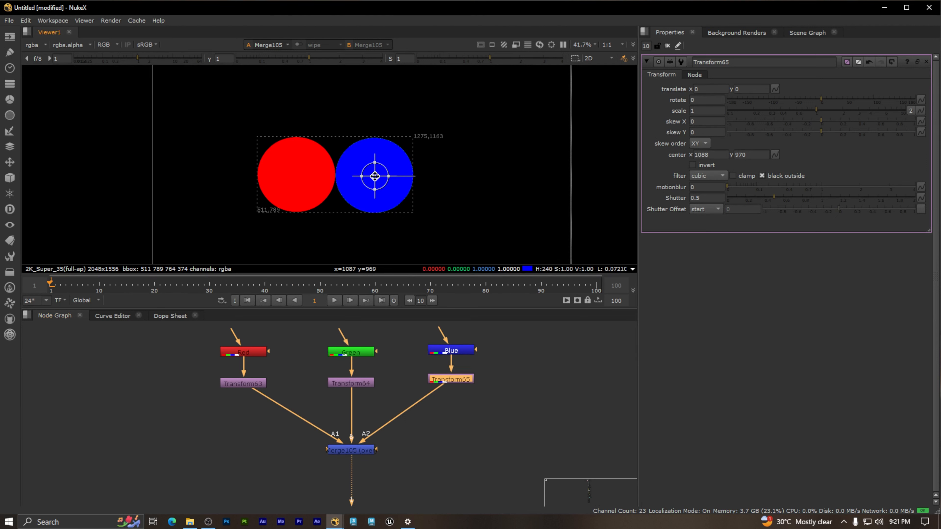
{"action": "left_click_drag", "start_coordinate": [375, 177], "coordinate": [332, 242]}
{"action": "middle_click_drag", "start_coordinate": [463, 196], "coordinate": [493, 156]}
{"action": "scroll", "coordinate": [491, 153], "scroll_direction": "down", "scroll_amount": 3}
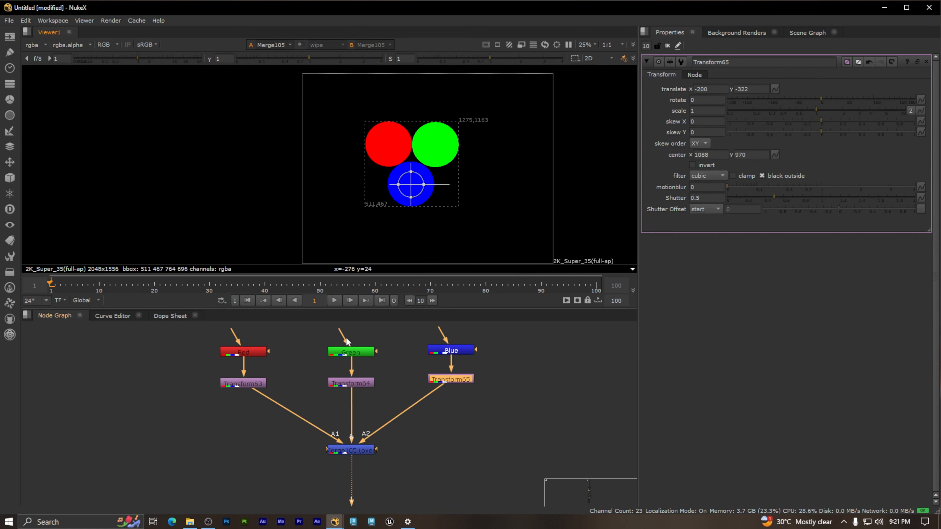
Step: Compare the new node tree with the existing red, green and blue node setup elsewhere in the node graph
{"action": "left_click", "coordinate": [515, 452]}
{"action": "scroll", "coordinate": [510, 465], "scroll_direction": "down", "scroll_amount": 1}
{"action": "middle_click_drag", "start_coordinate": [527, 394], "coordinate": [261, 391]}
{"action": "scroll", "coordinate": [389, 382], "scroll_direction": "down", "scroll_amount": 3}
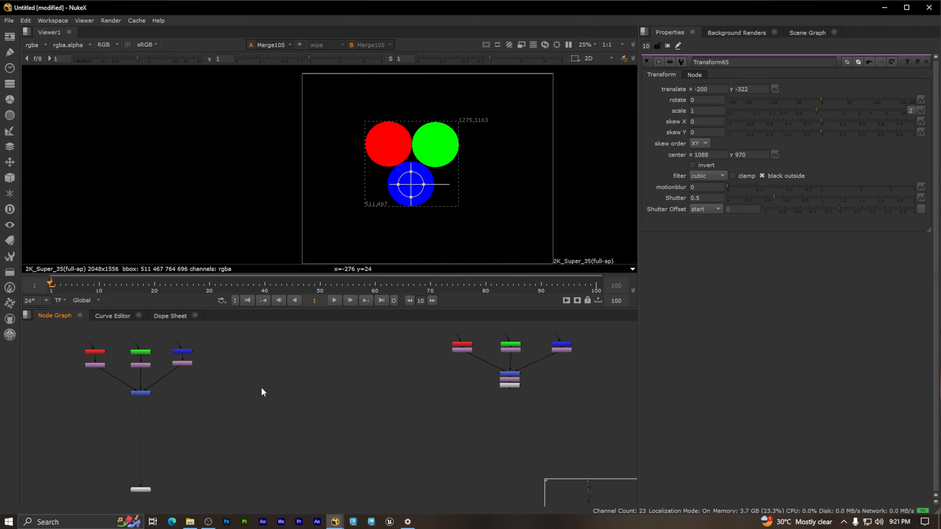
{"action": "scroll", "coordinate": [552, 395], "scroll_direction": "up", "scroll_amount": 3}
{"action": "scroll", "coordinate": [487, 377], "scroll_direction": "up", "scroll_amount": 3}
{"action": "left_click", "coordinate": [493, 365]}
{"action": "left_click", "coordinate": [498, 387]}
{"action": "scroll", "coordinate": [517, 390], "scroll_direction": "down", "scroll_amount": 3}
{"action": "middle_click_drag", "start_coordinate": [411, 405], "coordinate": [682, 421]}
{"action": "middle_click_drag", "start_coordinate": [338, 399], "coordinate": [533, 402]}
{"action": "scroll", "coordinate": [331, 426], "scroll_direction": "up", "scroll_amount": 3}
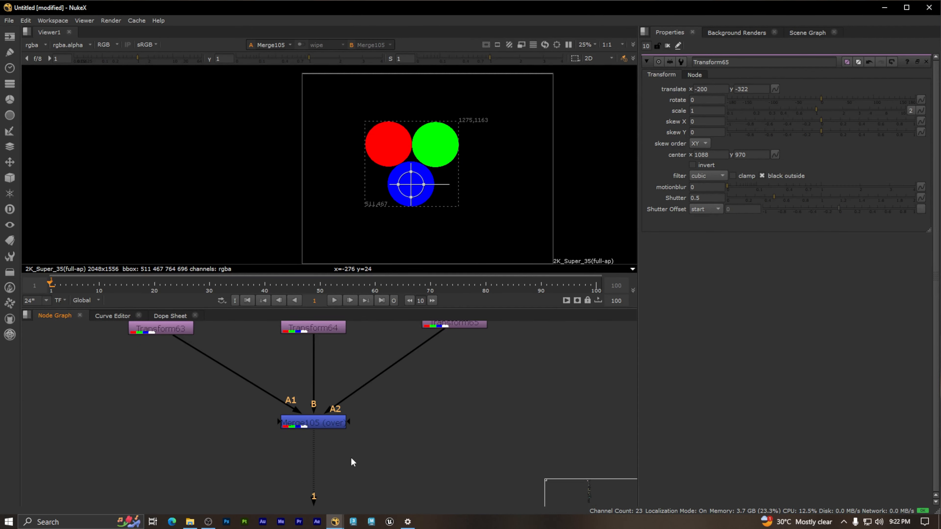
Step: Select the Merge105 node that combines the three transformed circles
{"action": "middle_click_drag", "start_coordinate": [404, 424], "coordinate": [449, 457]}
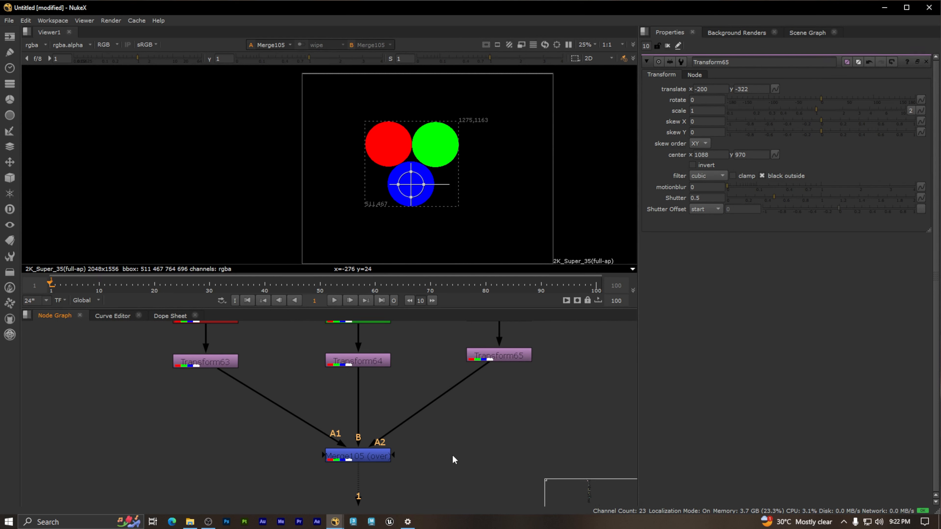
{"action": "left_click_drag", "start_coordinate": [437, 475], "coordinate": [283, 444]}
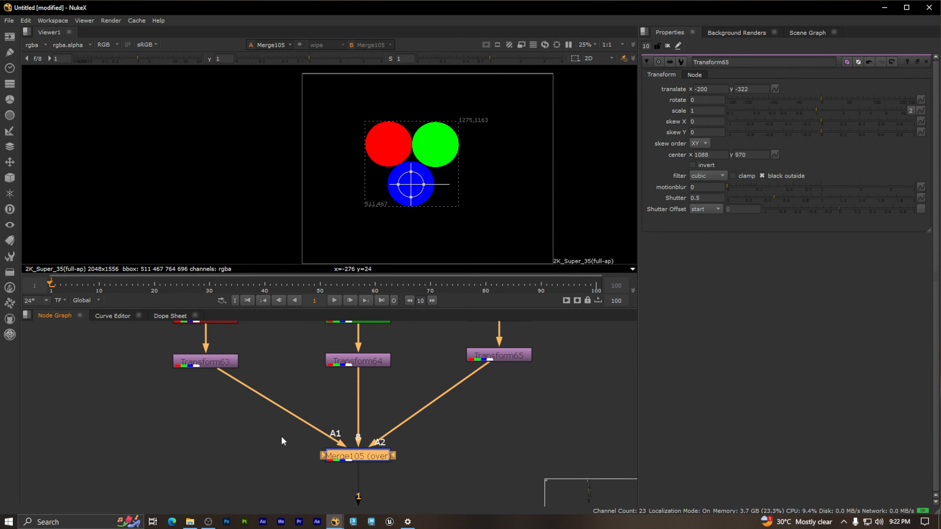
{"action": "scroll", "coordinate": [310, 389], "scroll_direction": "up", "scroll_amount": 3}
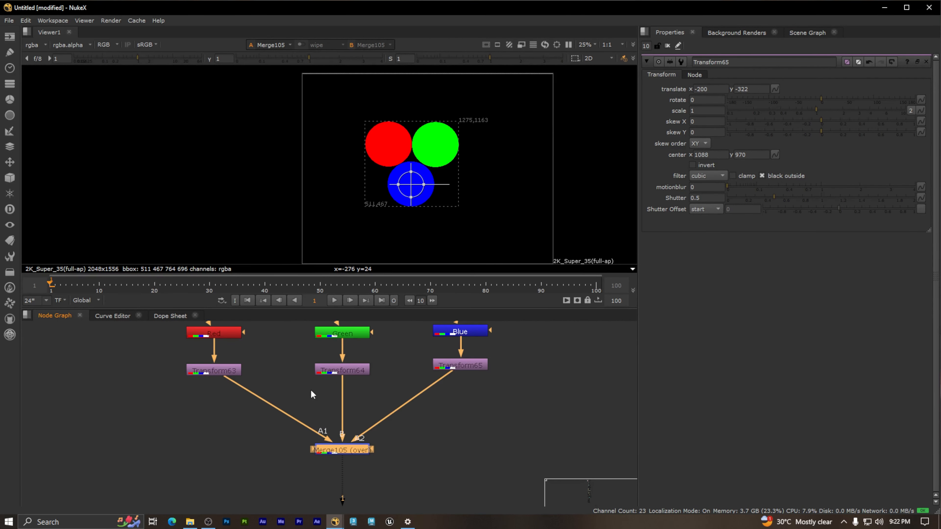
{"action": "middle_click_drag", "start_coordinate": [398, 467], "coordinate": [373, 450]}
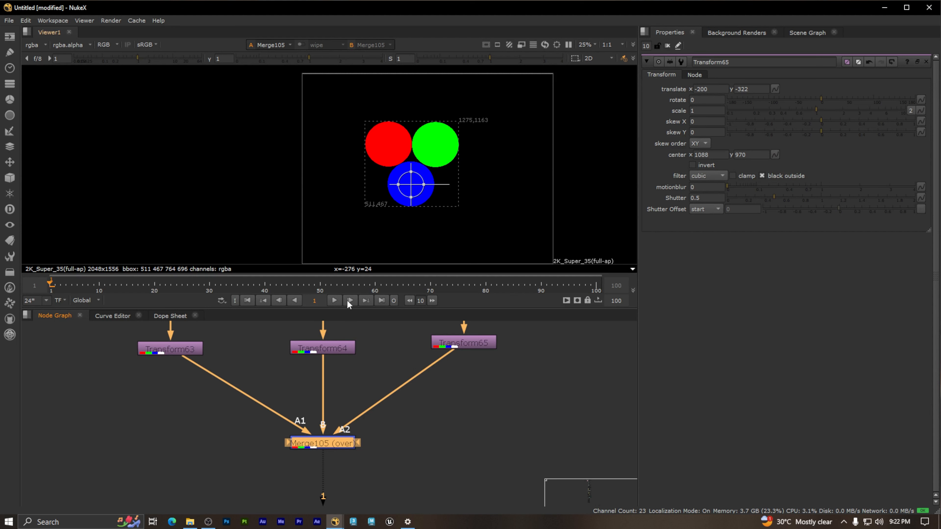
{"action": "middle_click_drag", "start_coordinate": [268, 379], "coordinate": [267, 414]}
{"action": "scroll", "coordinate": [426, 147], "scroll_direction": "up", "scroll_amount": 1}
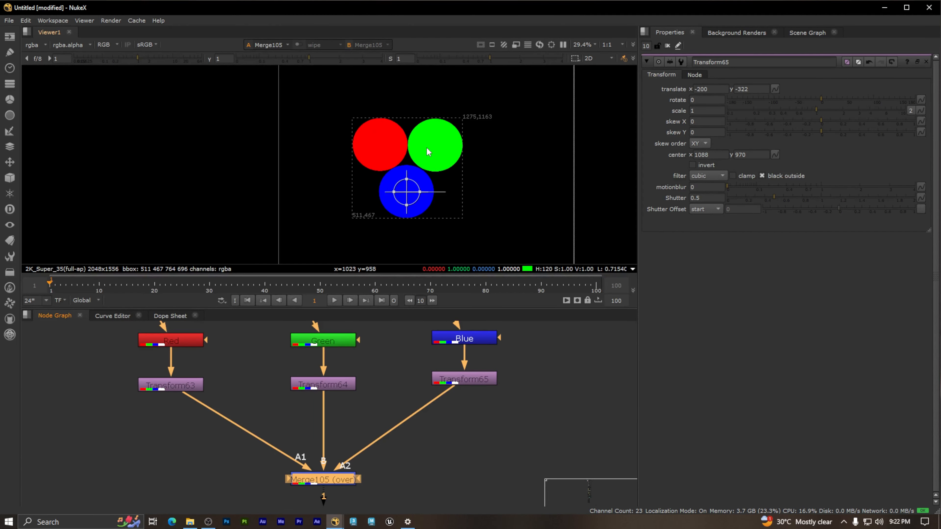
Step: Open the properties of the red circle's Transform63 and set a translate keyframe at frame 1
{"action": "left_click", "coordinate": [226, 393]}
{"action": "middle_click_drag", "start_coordinate": [270, 359], "coordinate": [272, 382]}
{"action": "scroll", "coordinate": [441, 178], "scroll_direction": "up", "scroll_amount": 3}
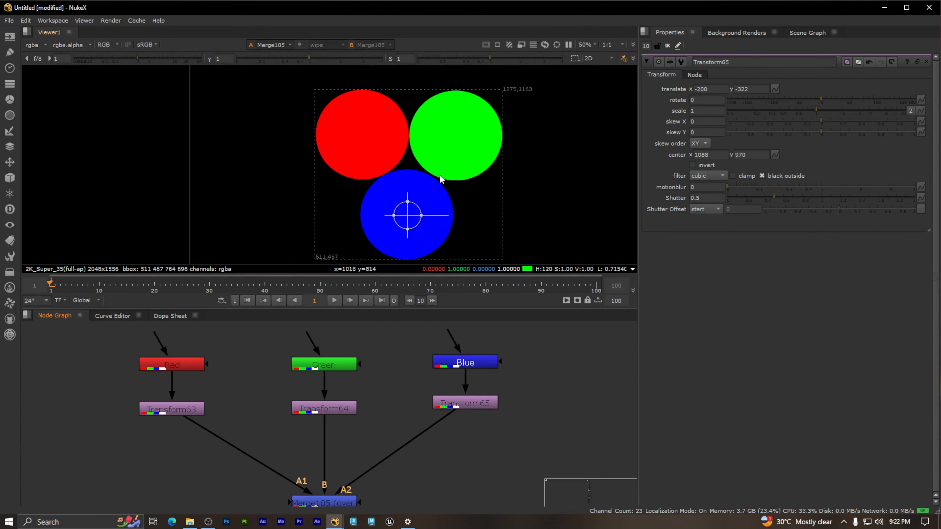
{"action": "middle_click_drag", "start_coordinate": [441, 179], "coordinate": [411, 182]}
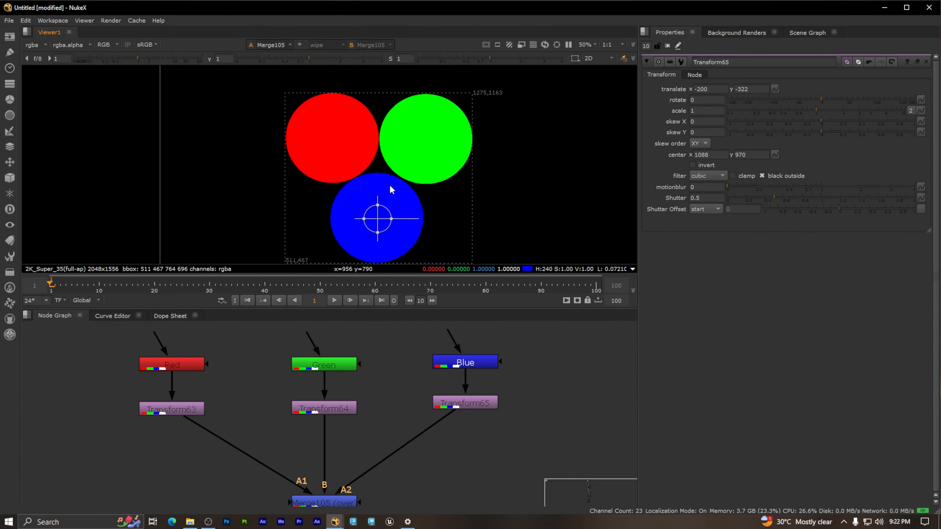
{"action": "double_click", "coordinate": [190, 409]}
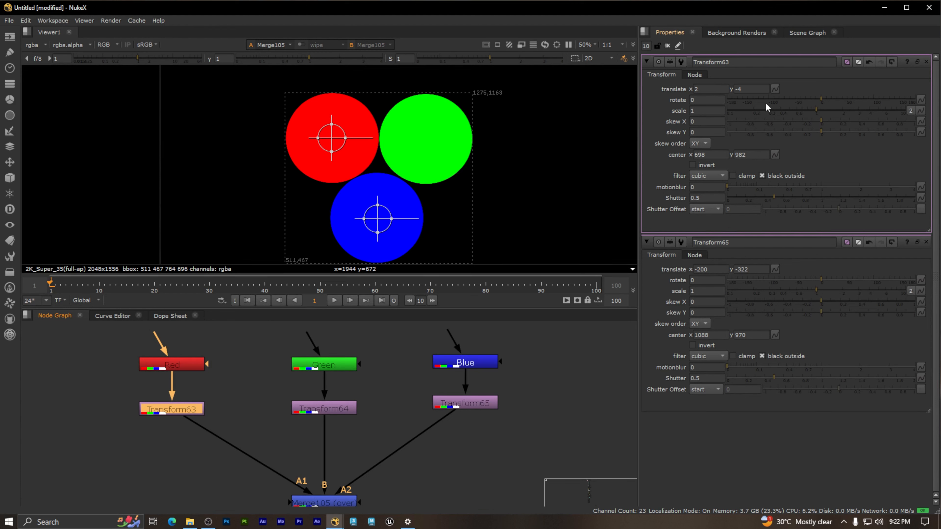
{"action": "left_click", "coordinate": [248, 299]}
{"action": "right_click", "coordinate": [775, 89]}
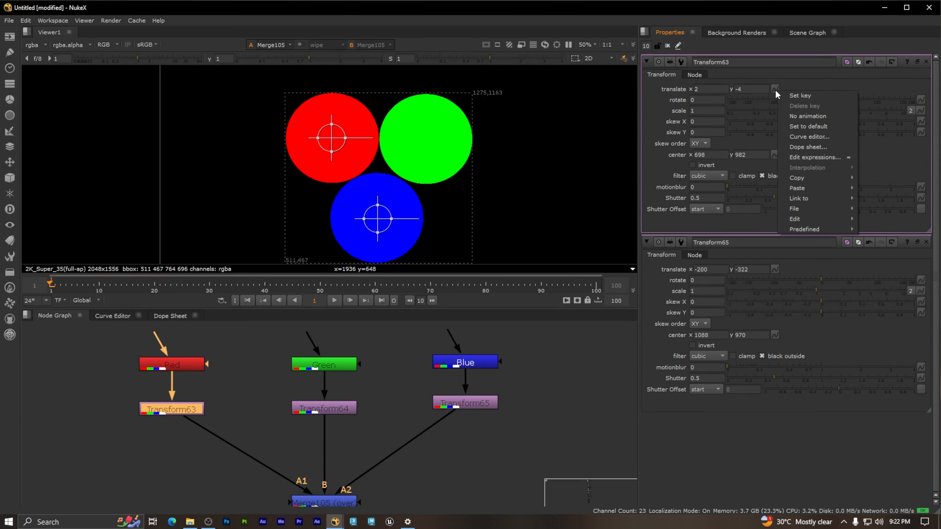
{"action": "left_click", "coordinate": [817, 96]}
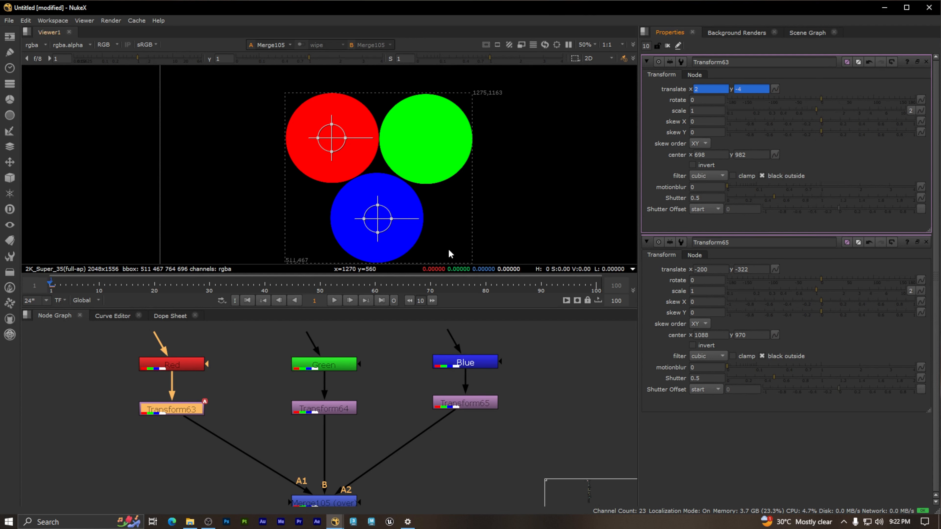
Step: At frame 30, move the red circle inward with Transform63 to a translation of about x 94, y -90
{"action": "left_click_drag", "start_coordinate": [51, 288], "coordinate": [155, 284]}
{"action": "left_click_drag", "start_coordinate": [214, 286], "coordinate": [60, 291]}
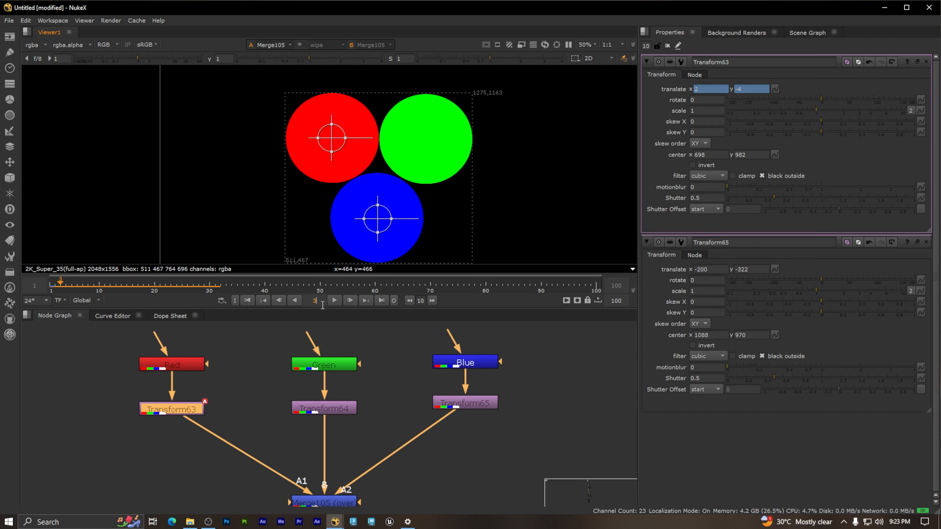
{"action": "type", "text": "0"}
{"action": "key", "text": "Return"}
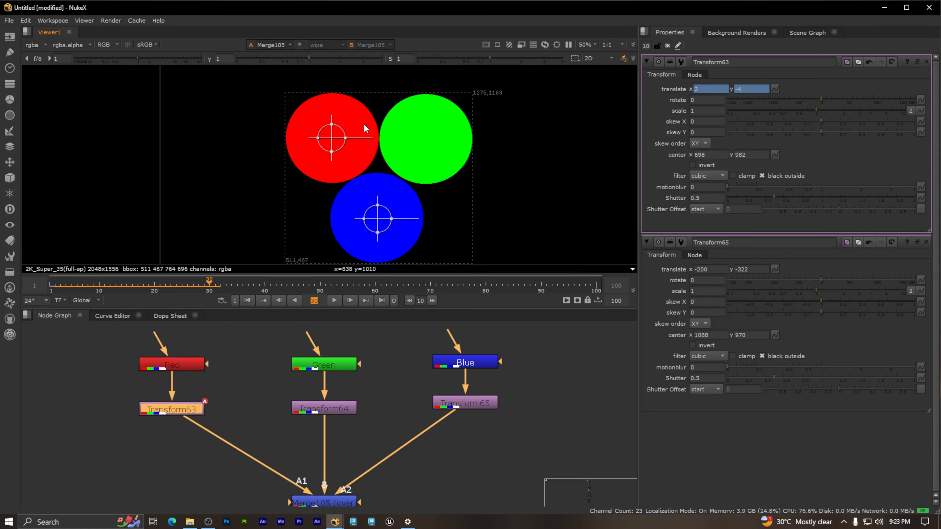
{"action": "left_click_drag", "start_coordinate": [333, 139], "coordinate": [353, 159]}
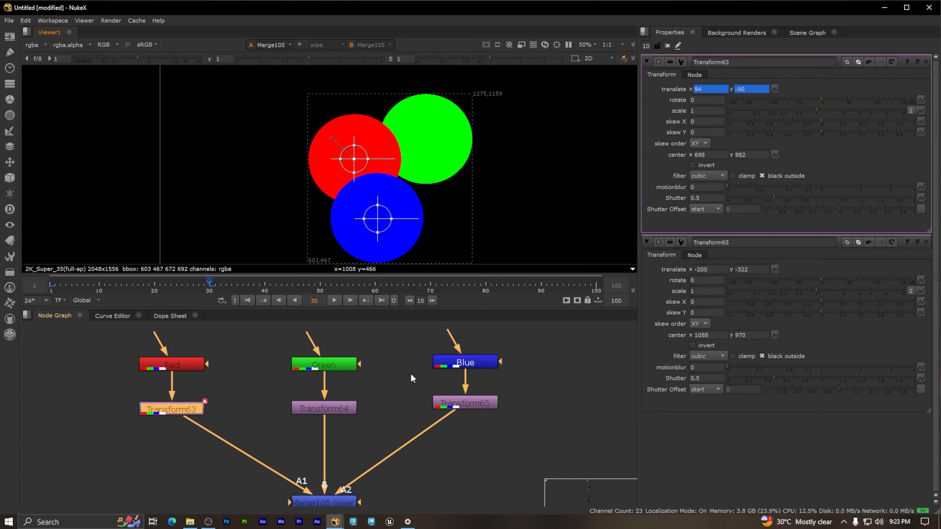
Step: Open the green circle's Transform64 and set a translate keyframe at frame -7, with the circles in their starting positions
{"action": "left_click_drag", "start_coordinate": [210, 283], "coordinate": [1, 282]}
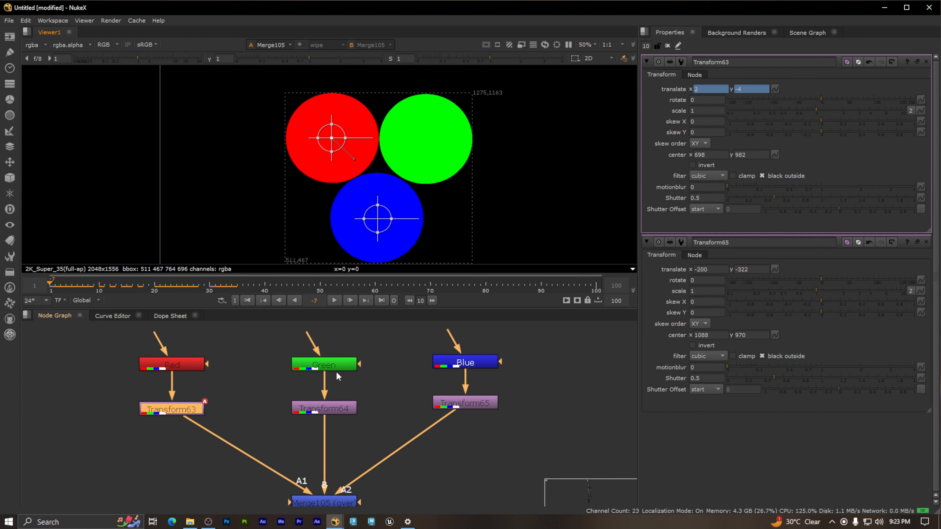
{"action": "double_click", "coordinate": [343, 410]}
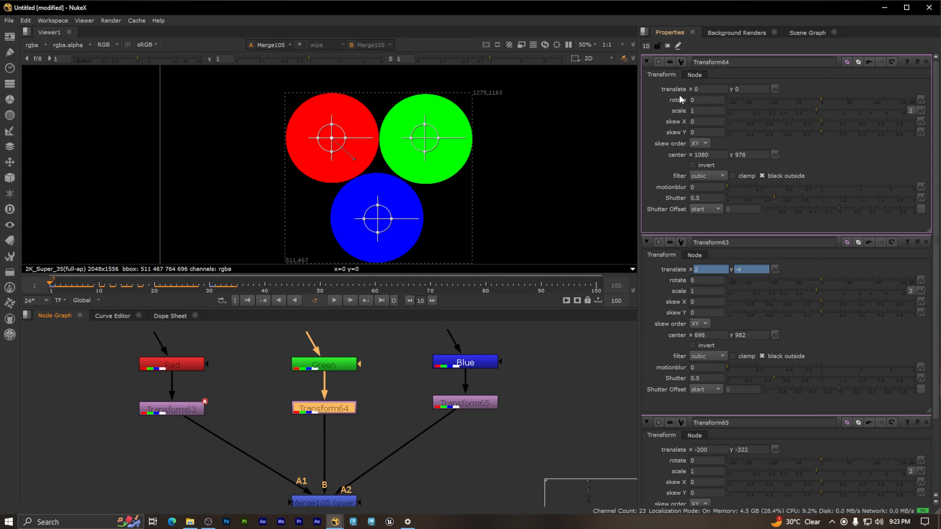
{"action": "left_click", "coordinate": [775, 89]}
{"action": "key", "text": "Escape"}
{"action": "left_click", "coordinate": [774, 89]}
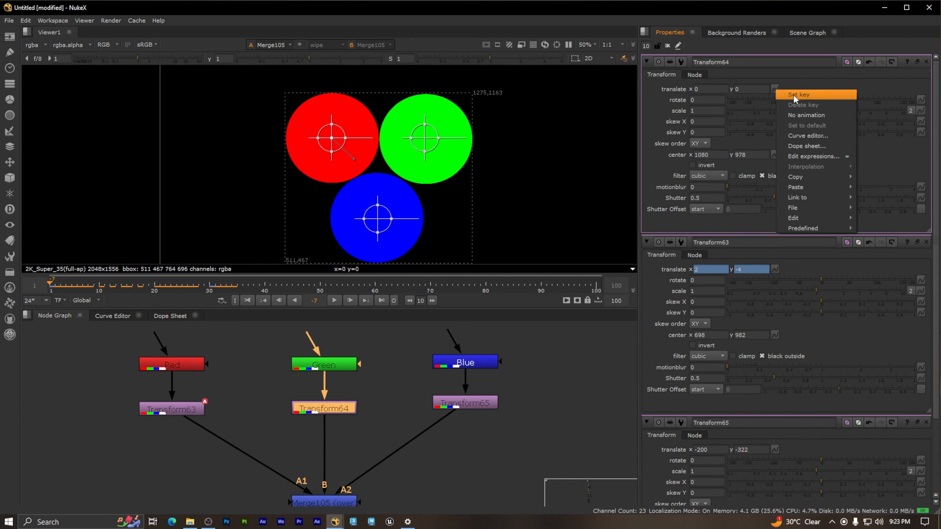
{"action": "left_click", "coordinate": [810, 95]}
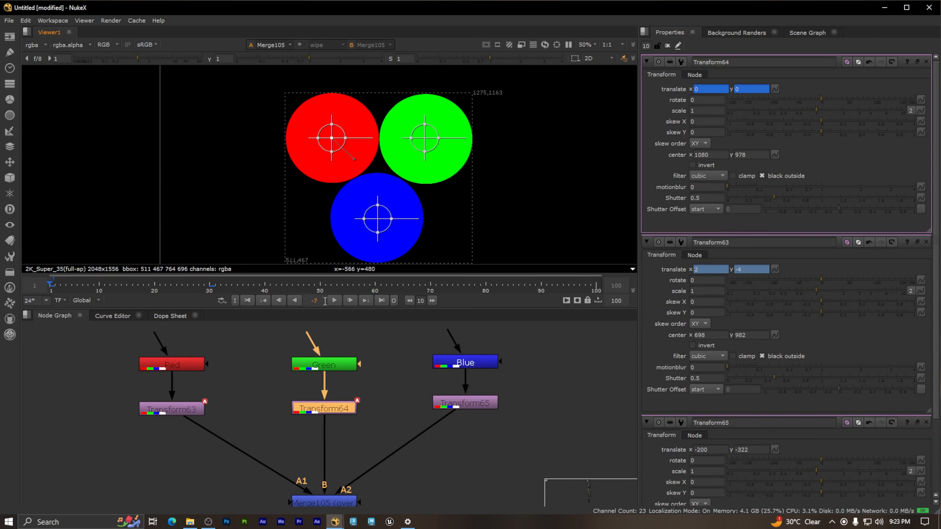
Step: At frame 30, move the green circle inward over the red one with Transform64, to about x -86, y -94
{"action": "type", "text": "0"}
{"action": "key", "text": "Return"}
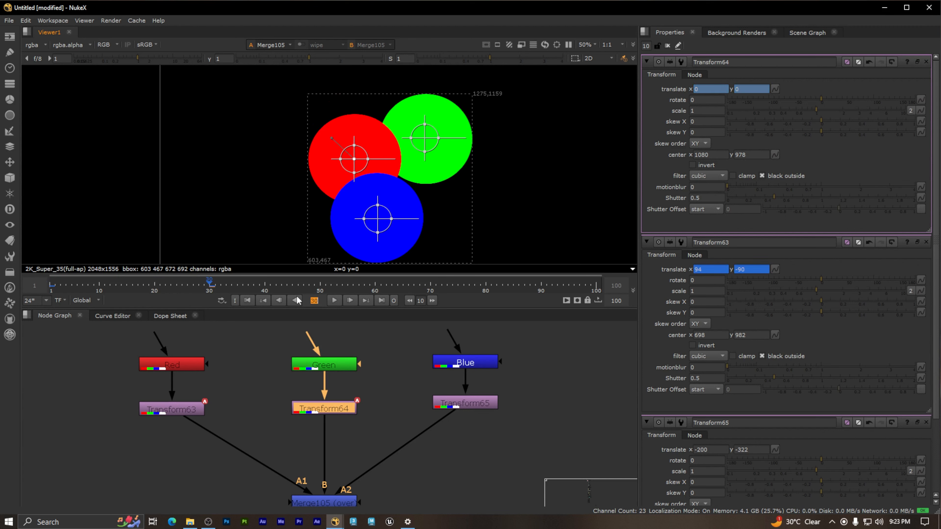
{"action": "left_click_drag", "start_coordinate": [425, 138], "coordinate": [403, 161]}
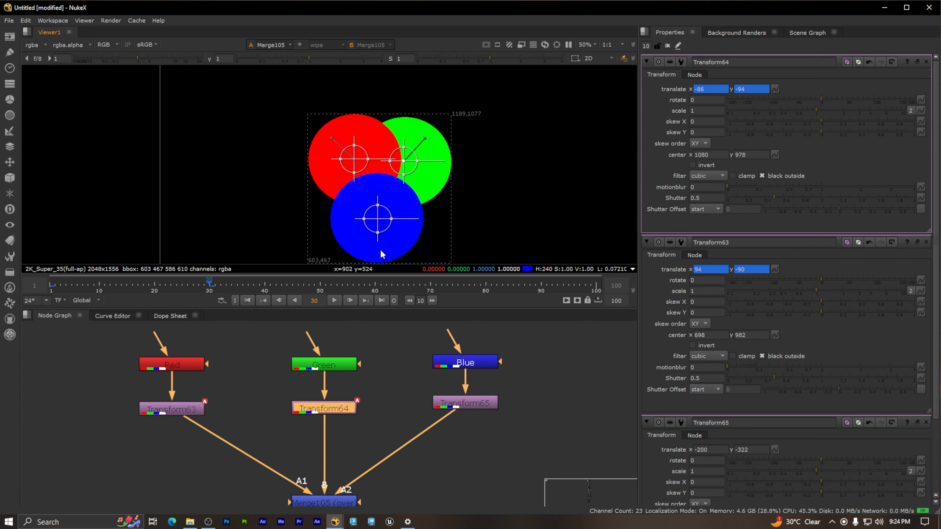
Step: Open the properties of the blue circle's Transform65 and set a translate keyframe at frame 30
{"action": "middle_click_drag", "start_coordinate": [426, 228], "coordinate": [417, 192]}
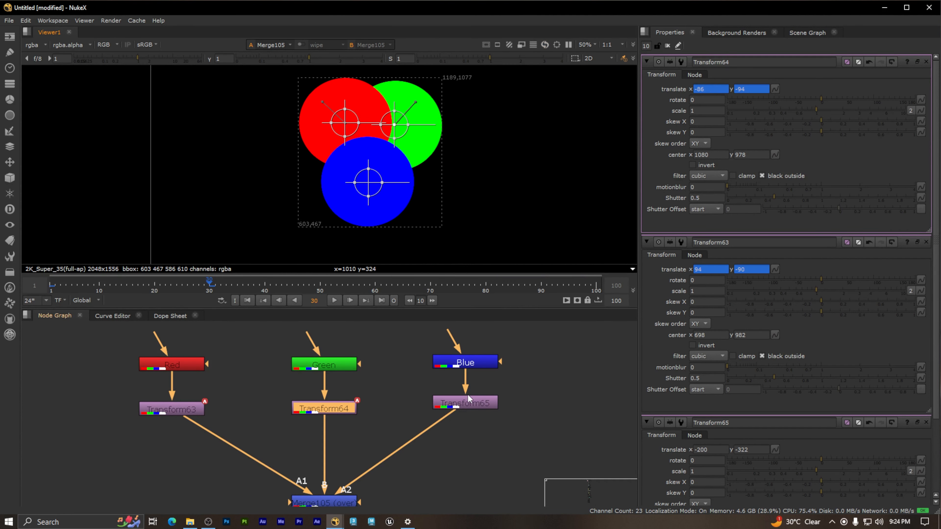
{"action": "left_click", "coordinate": [477, 402]}
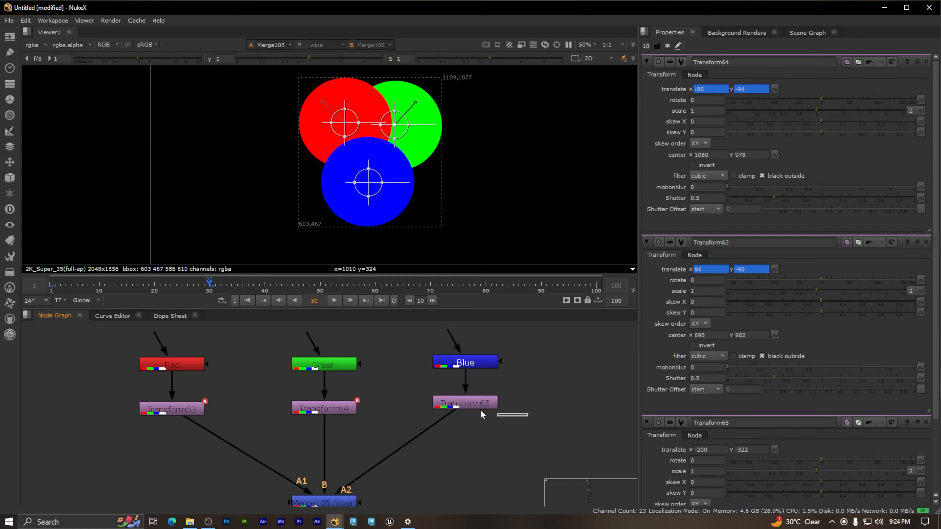
{"action": "double_click", "coordinate": [480, 401]}
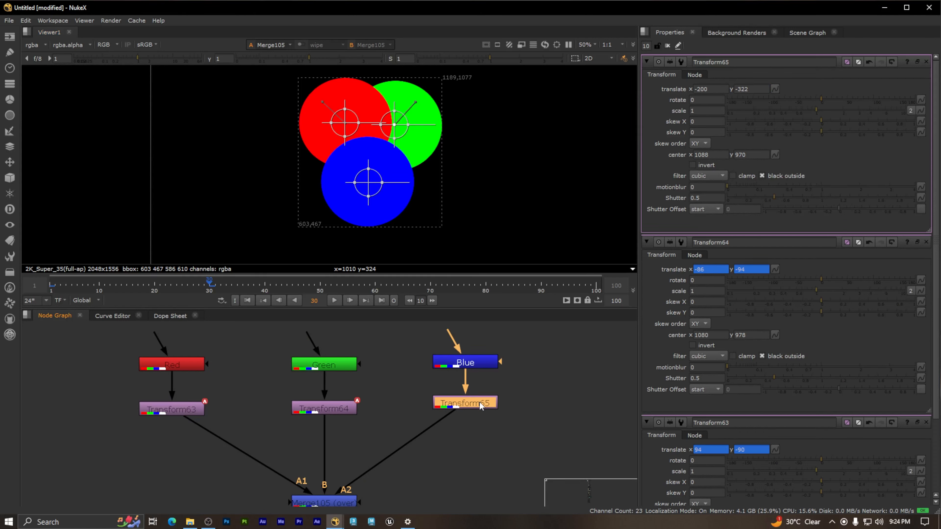
{"action": "left_click", "coordinate": [774, 89]}
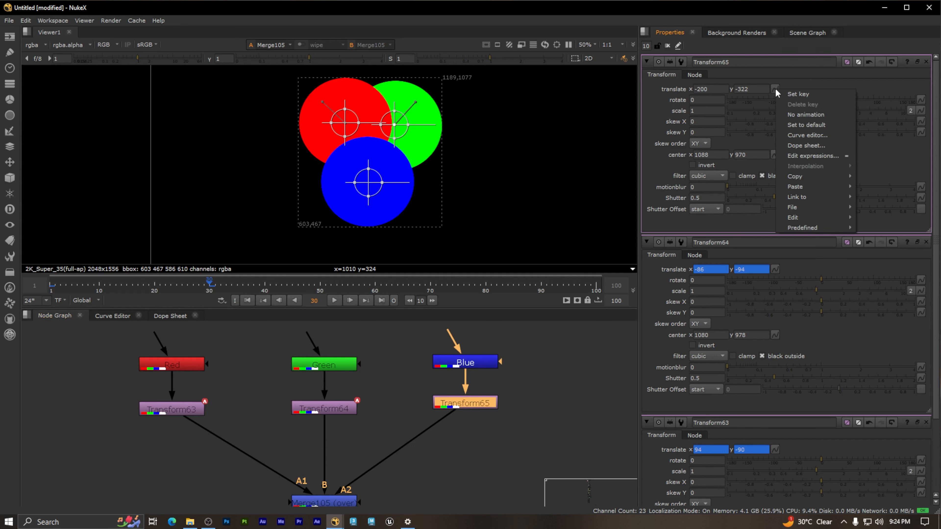
{"action": "left_click", "coordinate": [802, 97]}
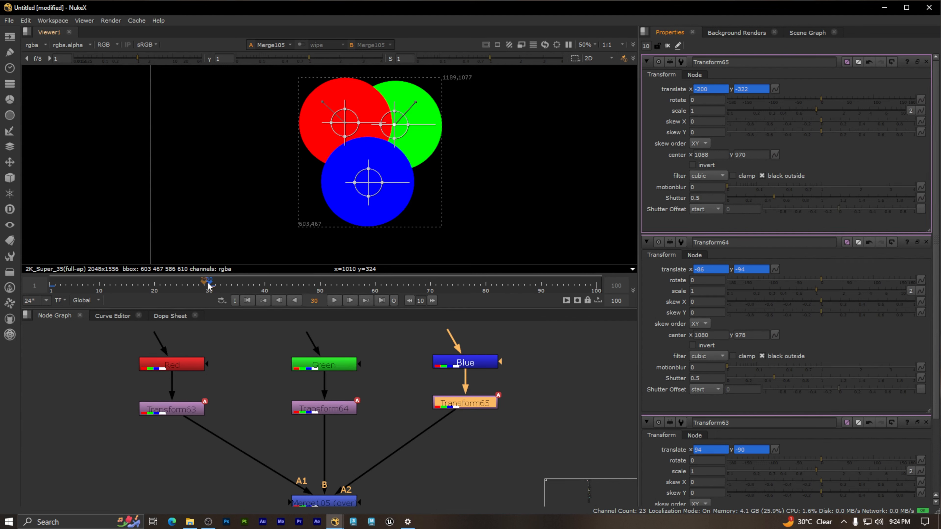
Step: Set another translate keyframe on Transform65 at frame 0 for the blue circle's starting position
{"action": "left_click_drag", "start_coordinate": [321, 301], "coordinate": [298, 300]}
{"action": "type", "text": "0"}
{"action": "key", "text": "Return"}
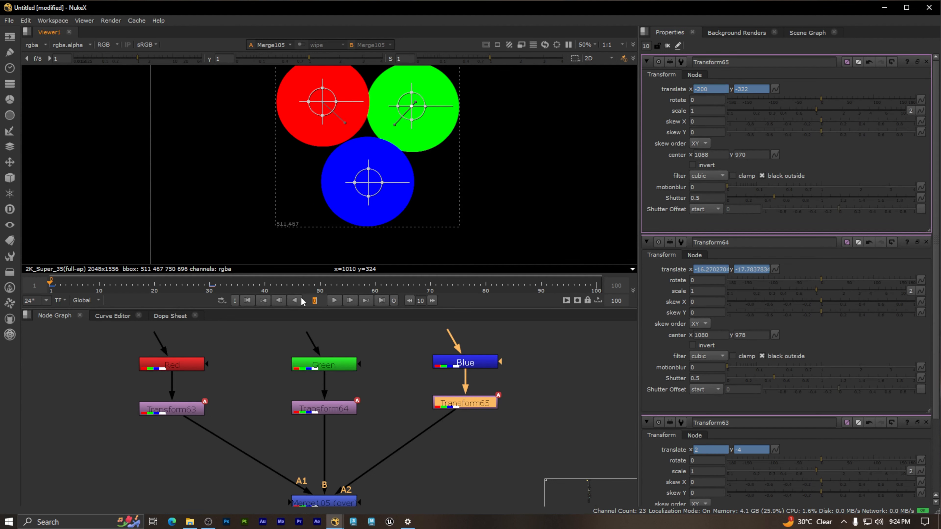
{"action": "left_click", "coordinate": [273, 348]}
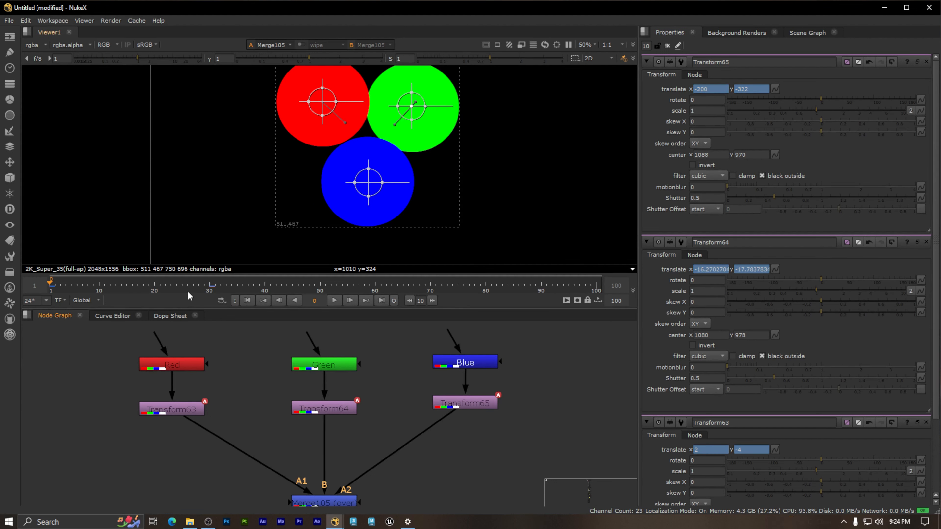
{"action": "right_click", "coordinate": [775, 90]}
{"action": "left_click", "coordinate": [790, 98]}
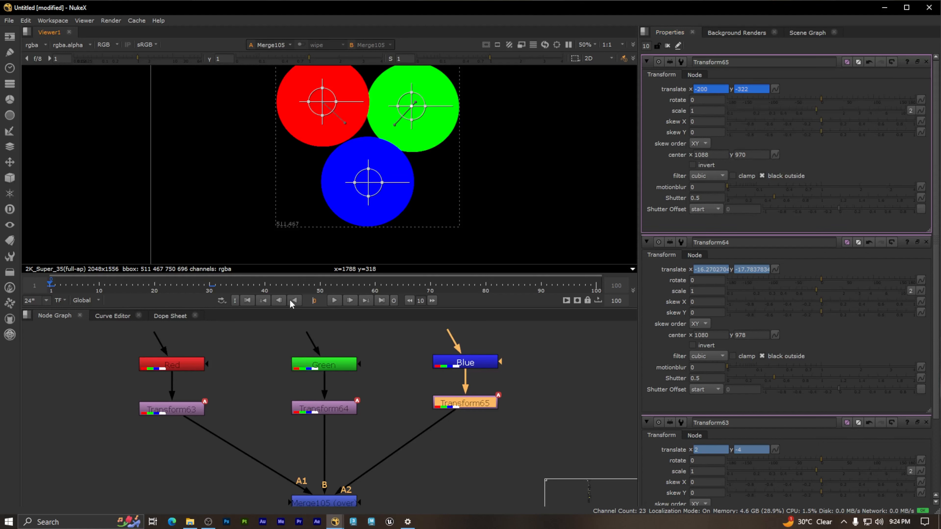
Step: Try raising the blue circle at frame 30 to a translation of about x -204, y -242, and undo the move
{"action": "left_click", "coordinate": [322, 303]}
{"action": "type", "text": "30"}
{"action": "key", "text": "Return"}
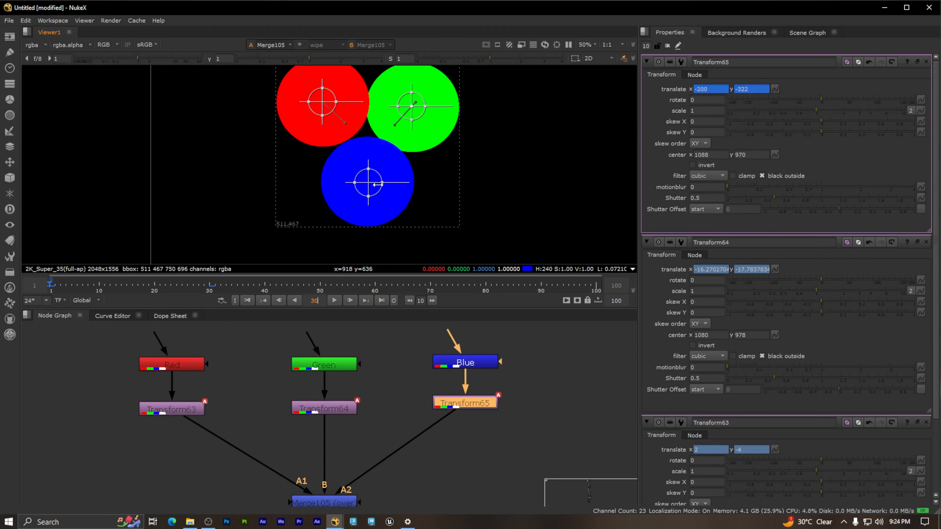
{"action": "left_click_drag", "start_coordinate": [368, 184], "coordinate": [367, 164]}
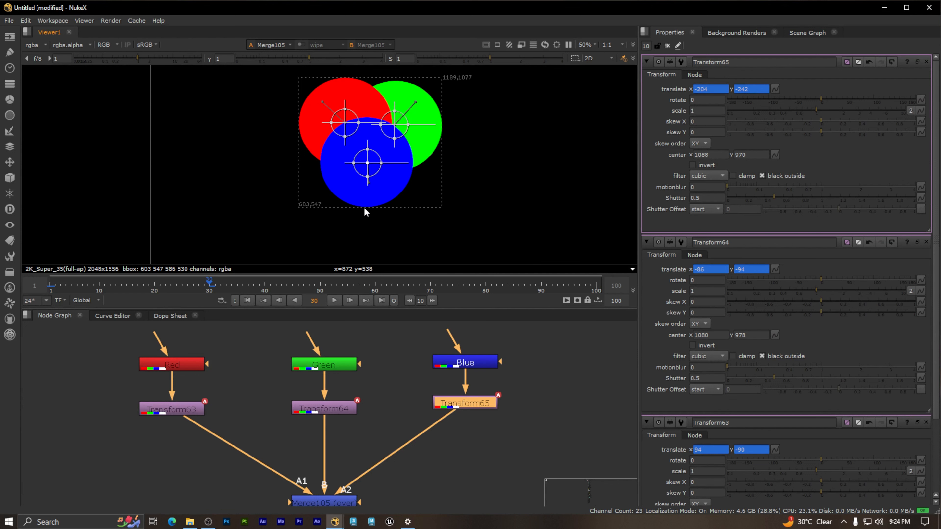
{"action": "key", "text": "ctrl+z"}
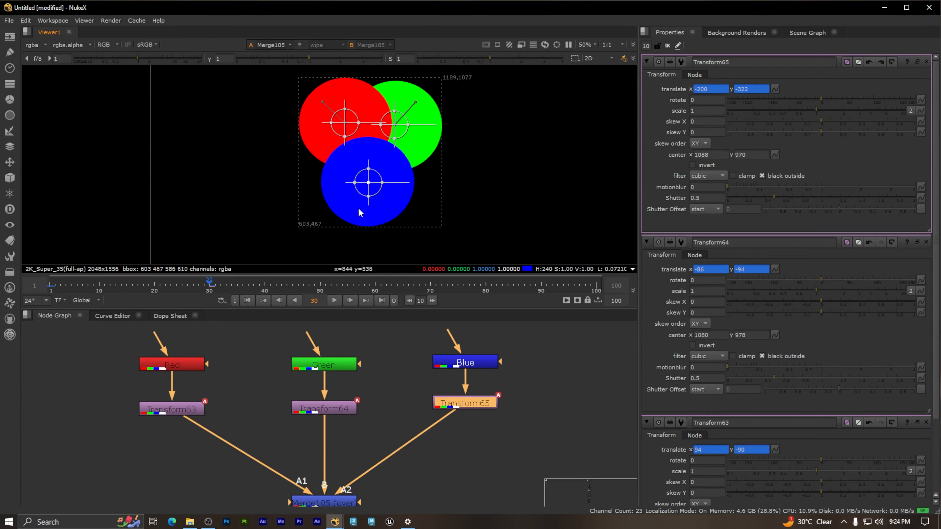
Step: At frame 30, move the blue circle straight up with Transform65 to a translation of about x -200, y -216
{"action": "left_click_drag", "start_coordinate": [212, 277], "coordinate": [174, 278]}
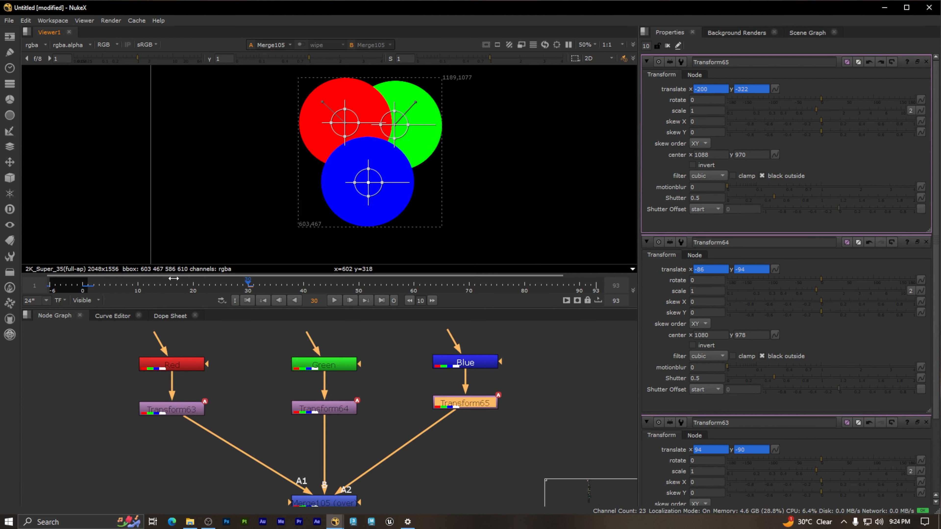
{"action": "middle_click", "coordinate": [267, 285]}
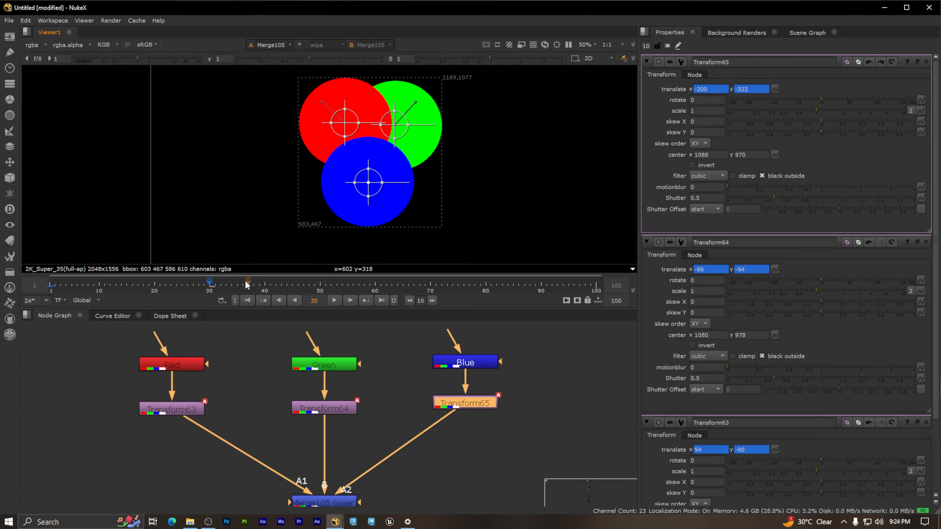
{"action": "mouse_move", "coordinate": [210, 284]}
{"action": "left_mouse_down"}
{"action": "mouse_move", "coordinate": [39, 284]}
{"action": "mouse_move", "coordinate": [210, 289]}
{"action": "left_mouse_up"}
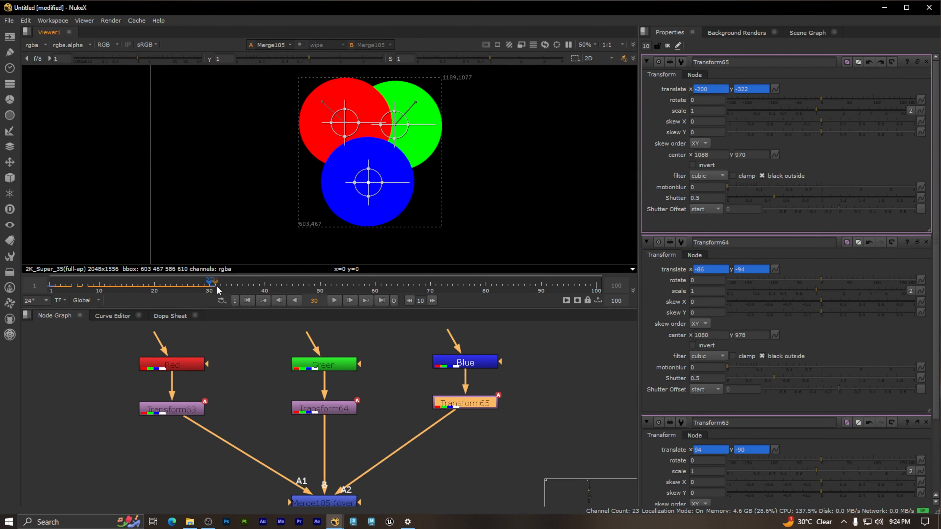
{"action": "left_click_drag", "start_coordinate": [368, 182], "coordinate": [368, 157]}
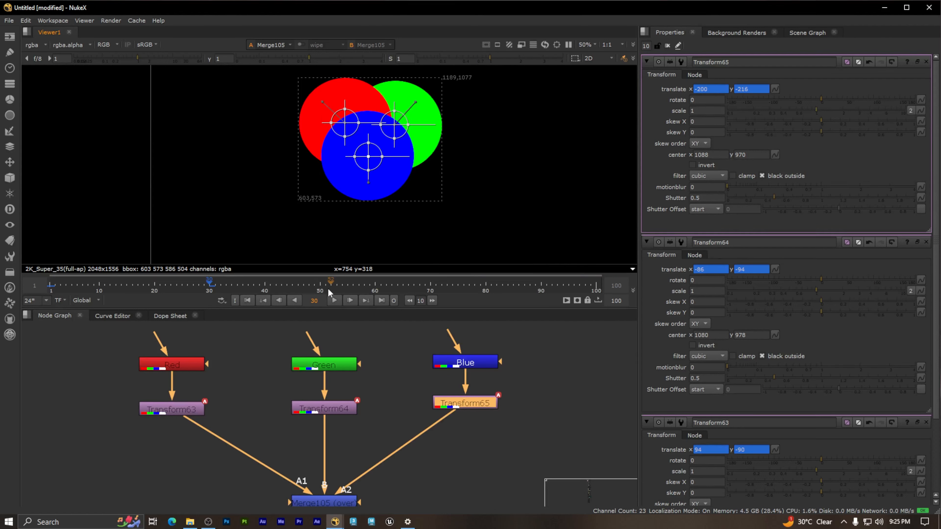
Step: Scrub the timeline from frame 30 back to frame 1 to review how the three circles move
{"action": "left_click_drag", "start_coordinate": [210, 284], "coordinate": [50, 284]}
{"action": "scroll", "coordinate": [371, 237], "scroll_direction": "down", "scroll_amount": 3}
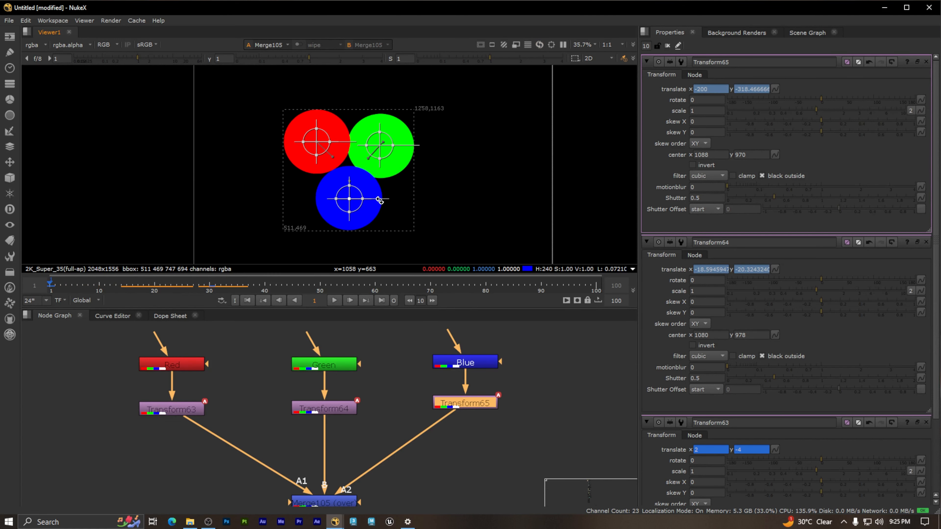
{"action": "left_click", "coordinate": [401, 357]}
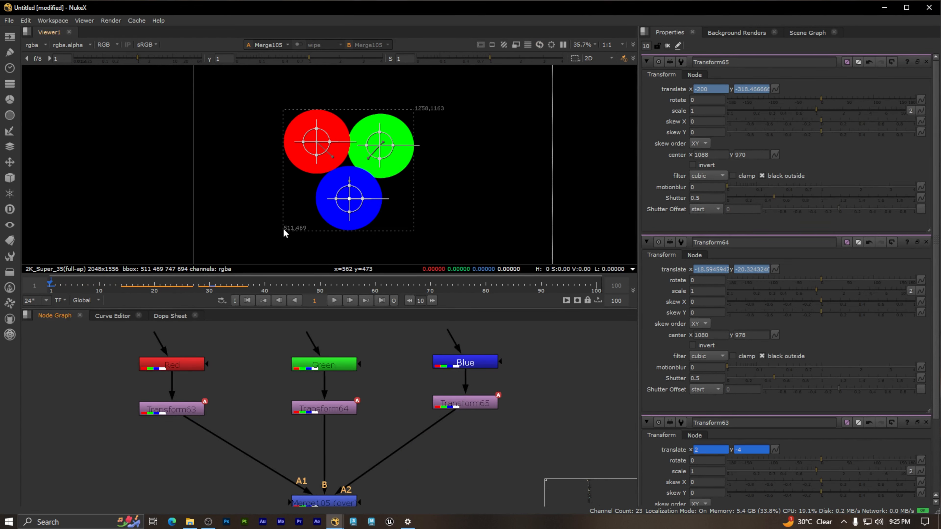
{"action": "scroll", "coordinate": [337, 157], "scroll_direction": "up", "scroll_amount": 4}
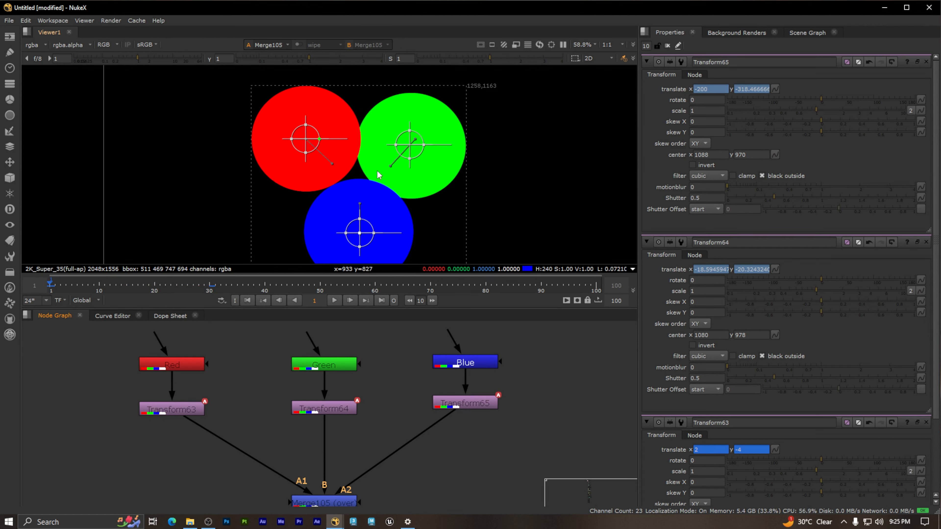
Step: Close the properties of all three Transform nodes, leaving the circles unobstructed in the viewer
{"action": "left_click", "coordinate": [926, 62], "text": "ctrl"}
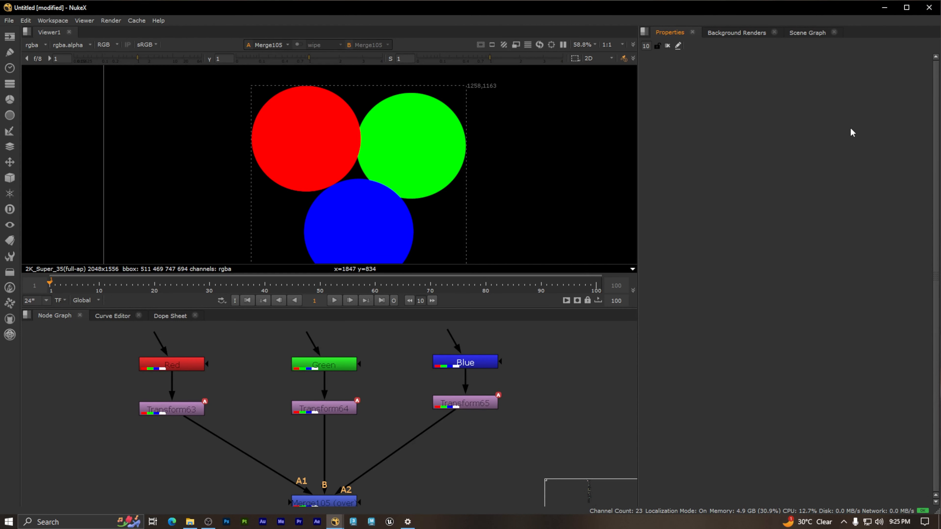
{"action": "scroll", "coordinate": [554, 196], "scroll_direction": "down", "scroll_amount": 5}
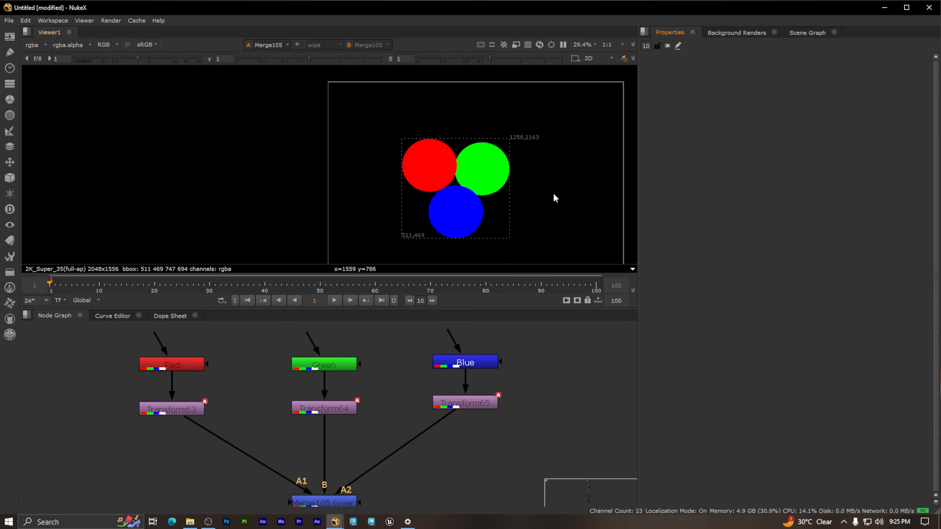
{"action": "middle_click_drag", "start_coordinate": [570, 216], "coordinate": [446, 187]}
{"action": "scroll", "coordinate": [353, 143], "scroll_direction": "up", "scroll_amount": 1}
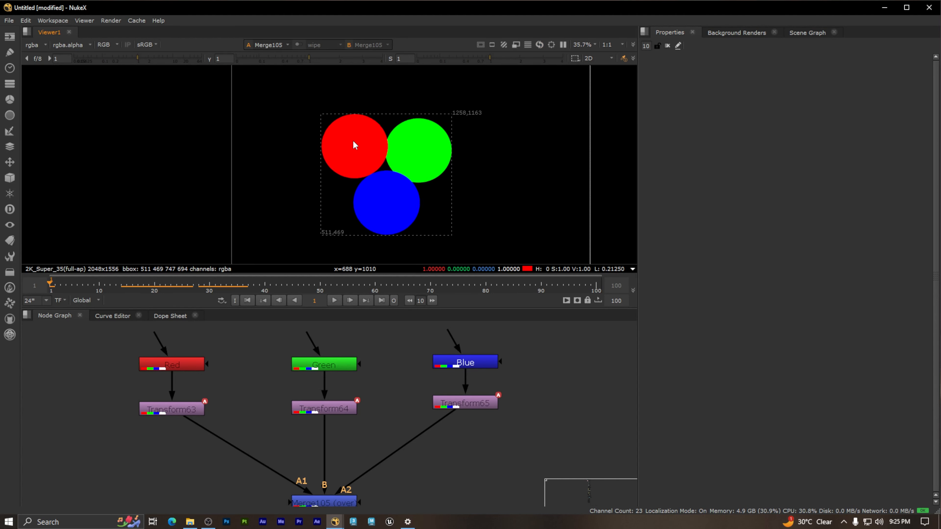
{"action": "scroll", "coordinate": [353, 141], "scroll_direction": "up", "scroll_amount": 1}
{"action": "left_click_drag", "start_coordinate": [401, 402], "coordinate": [385, 383]}
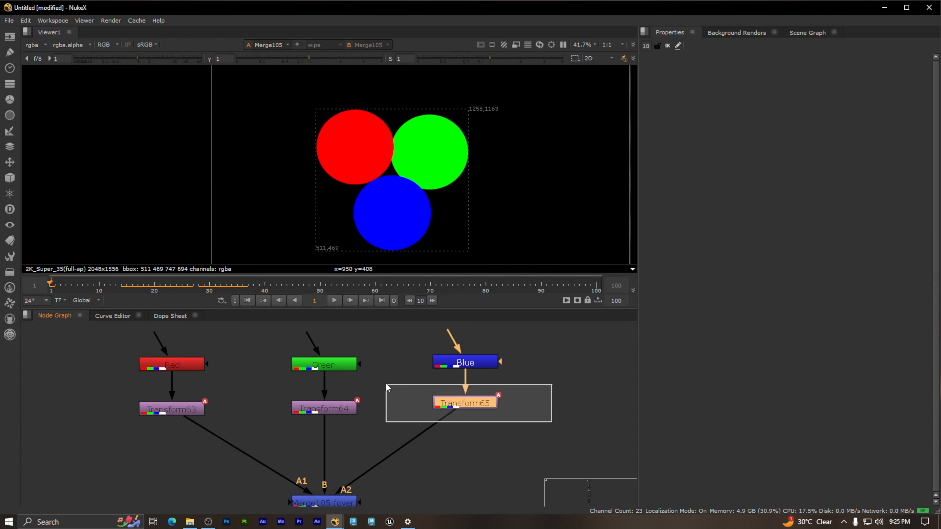
{"action": "left_click_drag", "start_coordinate": [375, 415], "coordinate": [342, 406]}
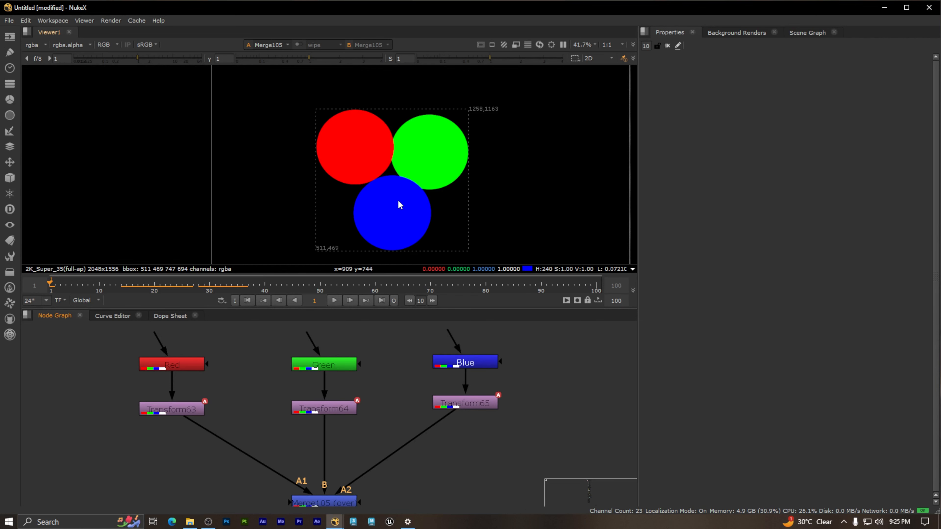
{"action": "middle_click_drag", "start_coordinate": [412, 200], "coordinate": [371, 184]}
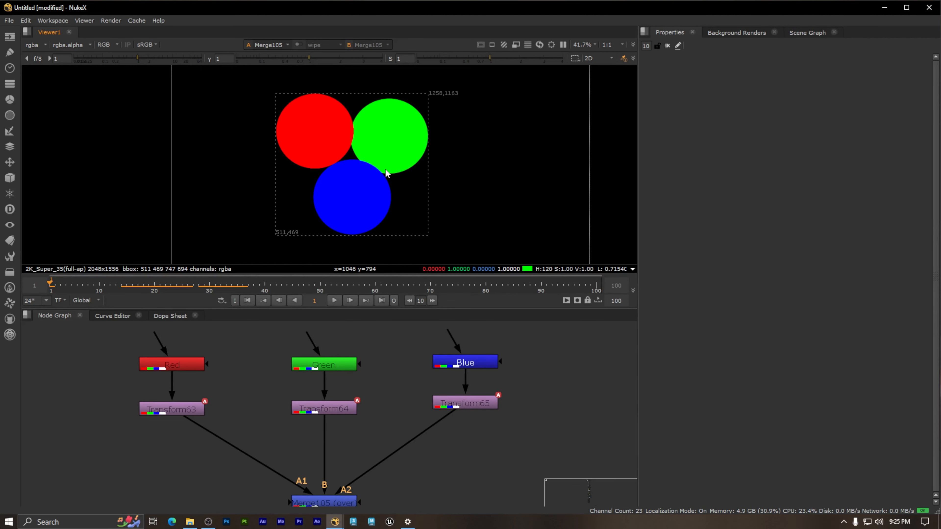
Step: Set the operation of the Merge node joining the three circles to plus
{"action": "middle_click_drag", "start_coordinate": [403, 413], "coordinate": [384, 354]}
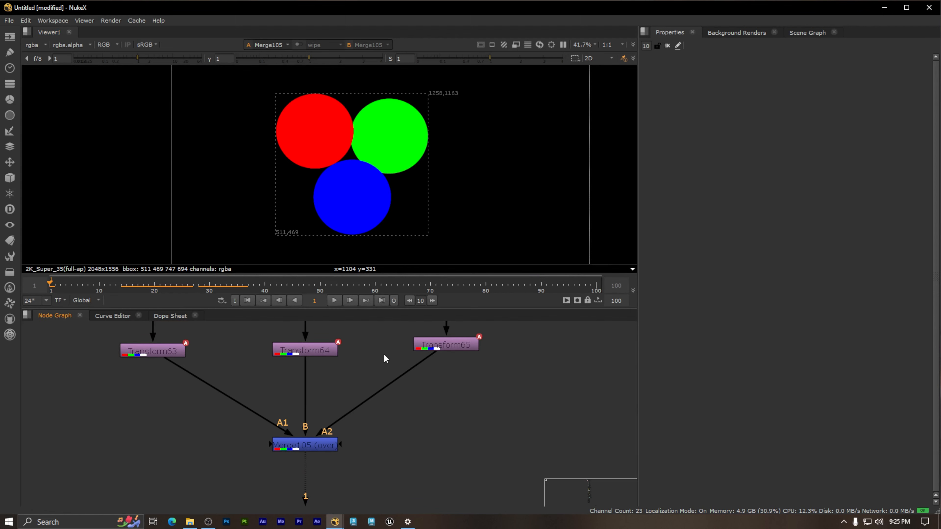
{"action": "left_click_drag", "start_coordinate": [379, 466], "coordinate": [226, 431]}
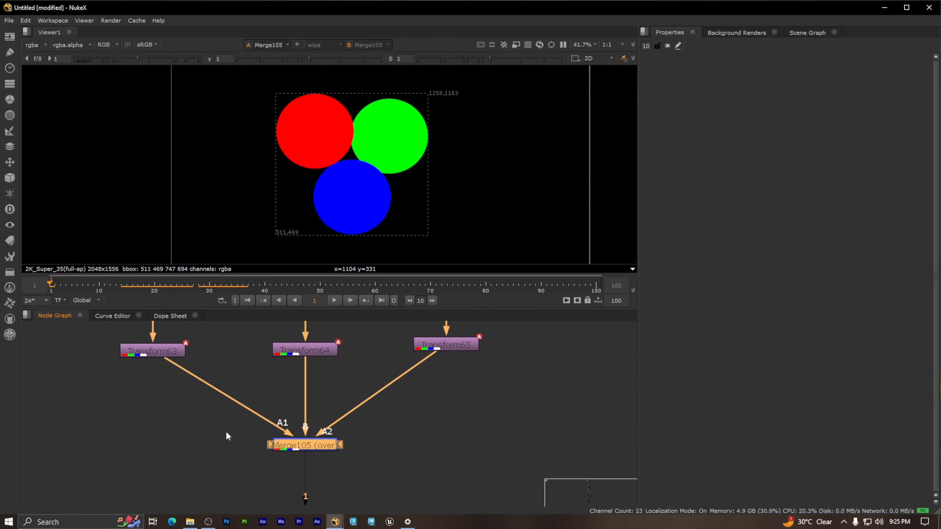
{"action": "double_click", "coordinate": [321, 447]}
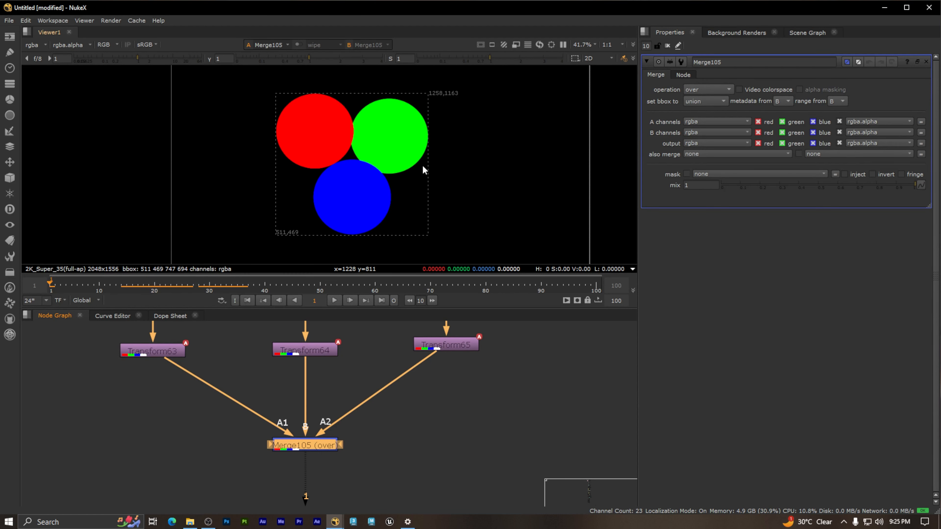
{"action": "scroll", "coordinate": [422, 164], "scroll_direction": "down", "scroll_amount": 1}
{"action": "scroll", "coordinate": [452, 172], "scroll_direction": "down", "scroll_amount": 3}
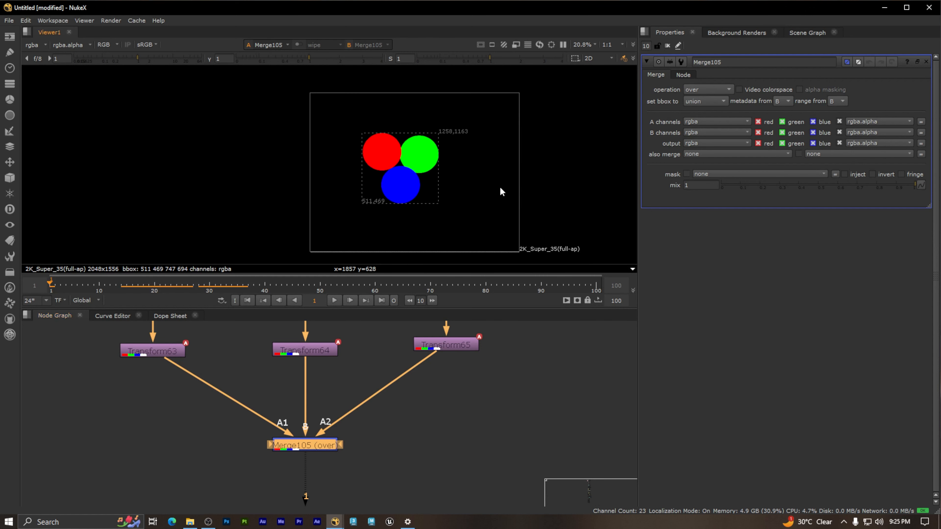
{"action": "middle_click_drag", "start_coordinate": [499, 186], "coordinate": [415, 183]}
{"action": "scroll", "coordinate": [484, 185], "scroll_direction": "down", "scroll_amount": 3}
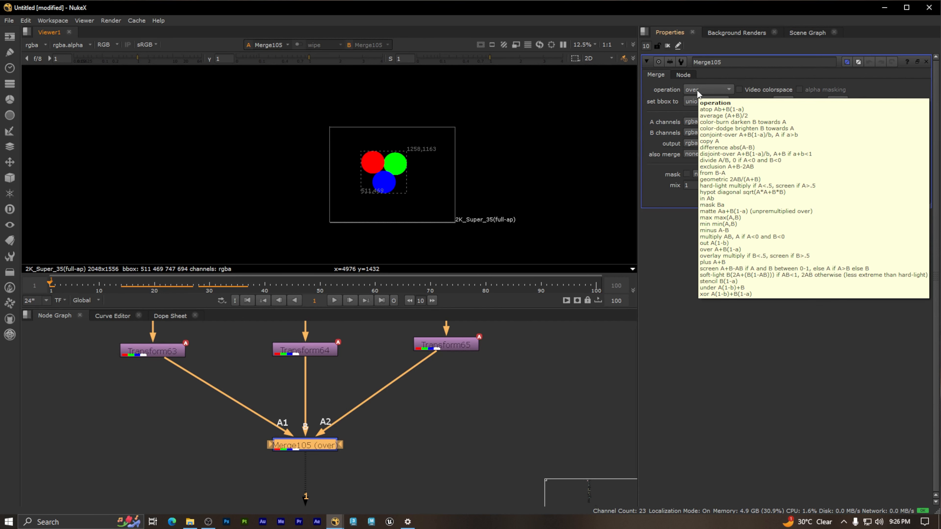
{"action": "left_click", "coordinate": [696, 90]}
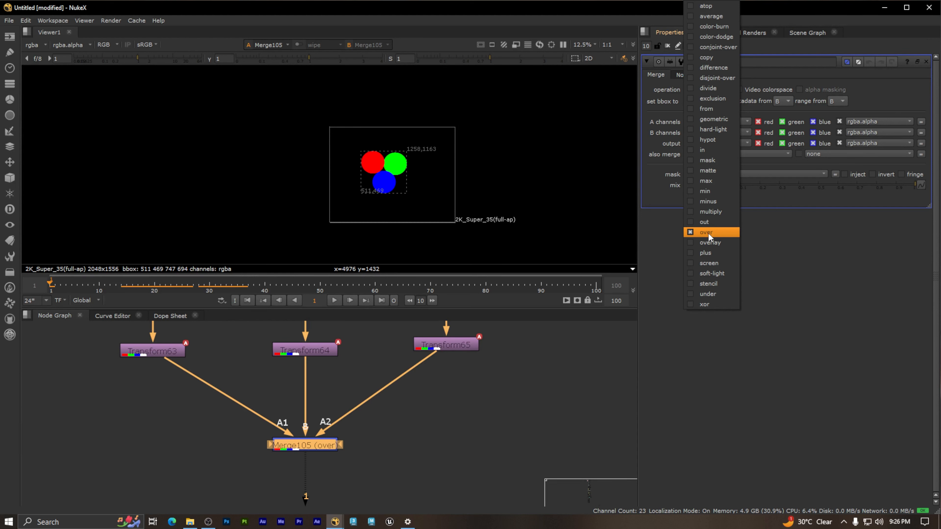
{"action": "left_click", "coordinate": [705, 254]}
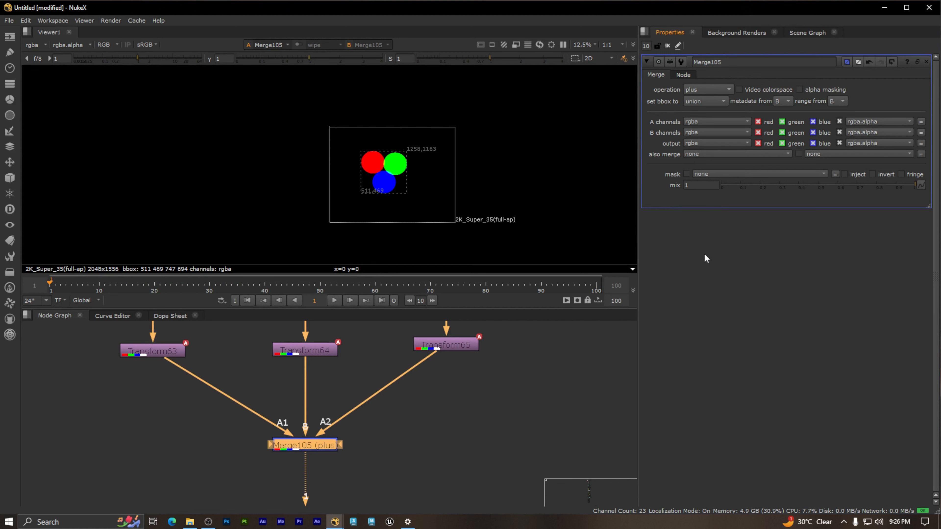
Step: Scrub the timeline from frame 1 to frame 26 and back to the start, examining the colors where the circles overlap
{"action": "scroll", "coordinate": [376, 173], "scroll_direction": "up", "scroll_amount": 6}
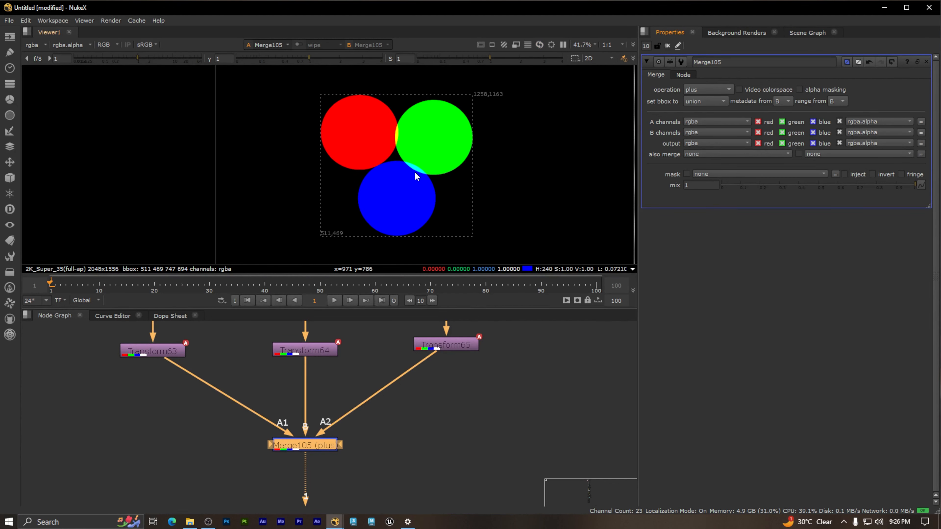
{"action": "left_click_drag", "start_coordinate": [51, 282], "coordinate": [182, 291]}
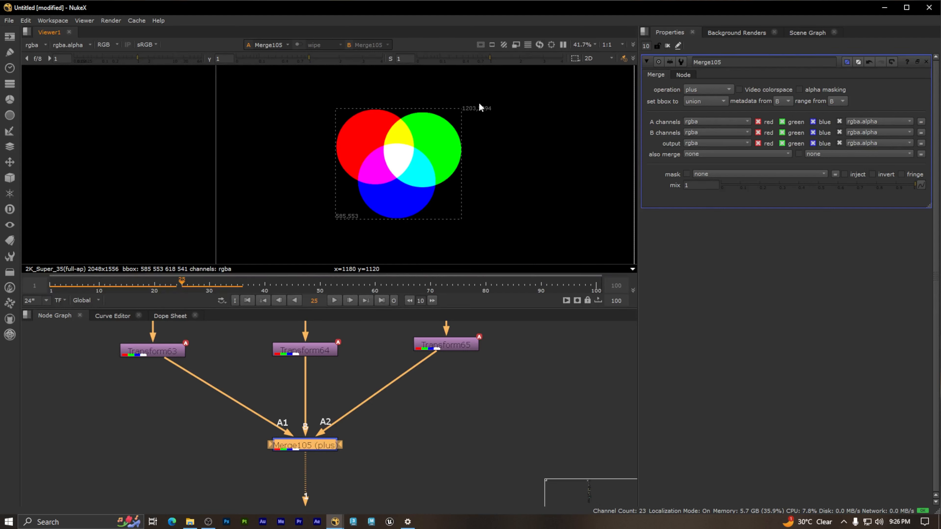
{"action": "left_click_drag", "start_coordinate": [180, 280], "coordinate": [187, 280]}
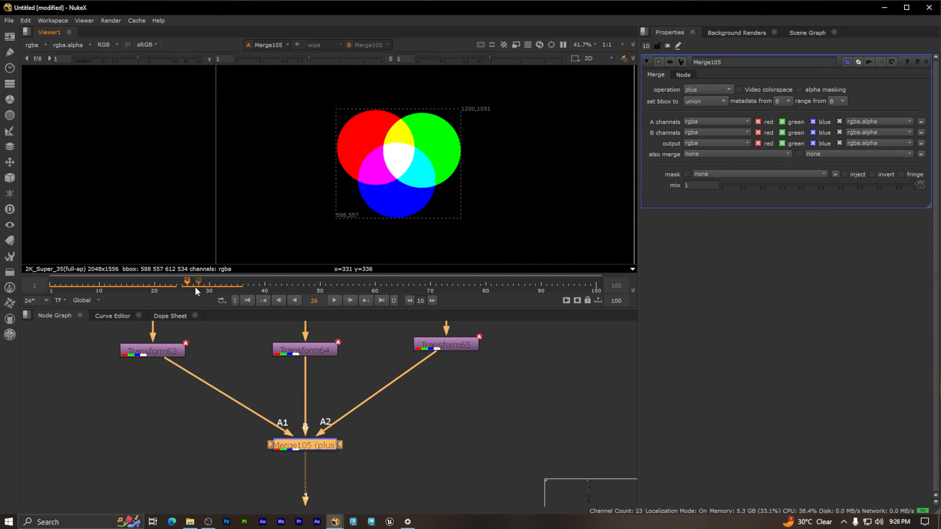
{"action": "left_click_drag", "start_coordinate": [187, 282], "coordinate": [49, 282]}
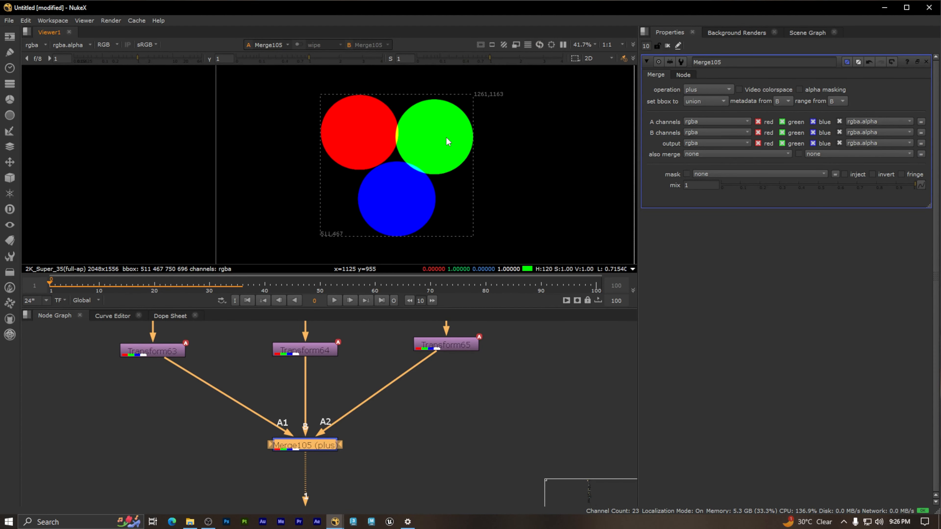
Step: Display only the red channel in the viewer and sample a pixel inside the circle to examine its values
{"action": "scroll", "coordinate": [448, 141], "scroll_direction": "down", "scroll_amount": 2}
{"action": "scroll", "coordinate": [446, 142], "scroll_direction": "up", "scroll_amount": 3}
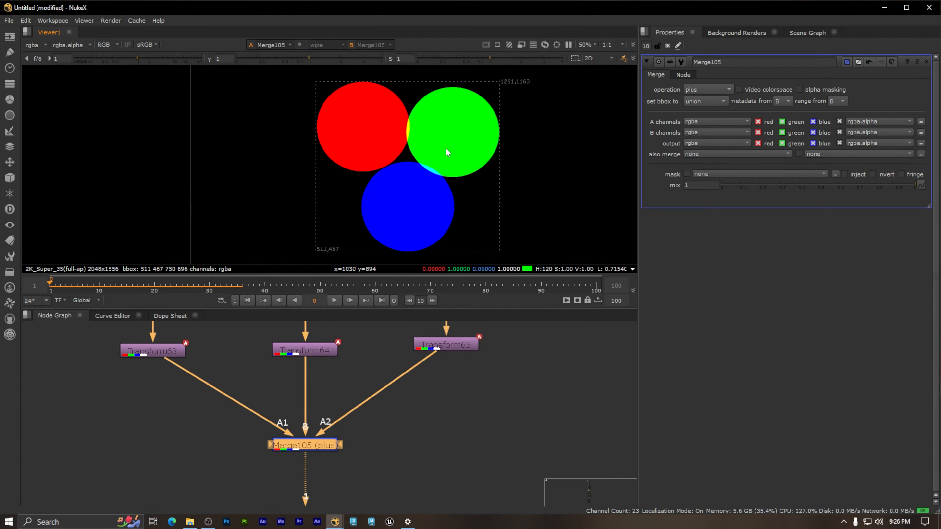
{"action": "scroll", "coordinate": [438, 146], "scroll_direction": "up", "scroll_amount": 3}
{"action": "scroll", "coordinate": [412, 132], "scroll_direction": "down", "scroll_amount": 4}
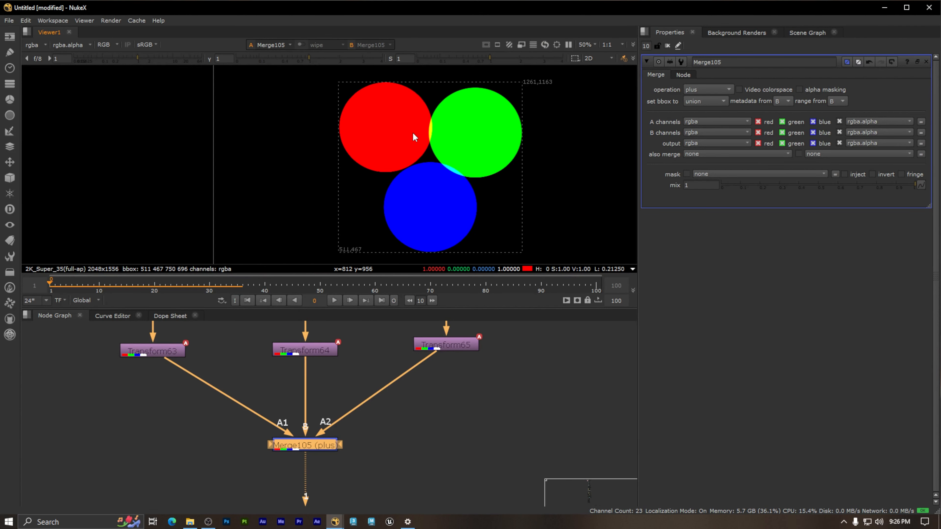
{"action": "scroll", "coordinate": [431, 151], "scroll_direction": "up", "scroll_amount": 3}
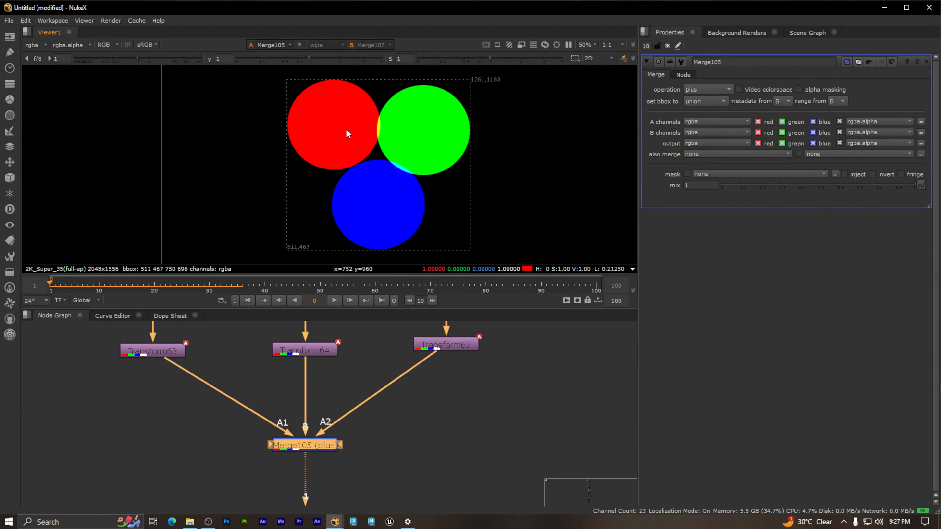
{"action": "key", "text": "r"}
{"action": "scroll", "coordinate": [405, 158], "scroll_direction": "down", "scroll_amount": 2}
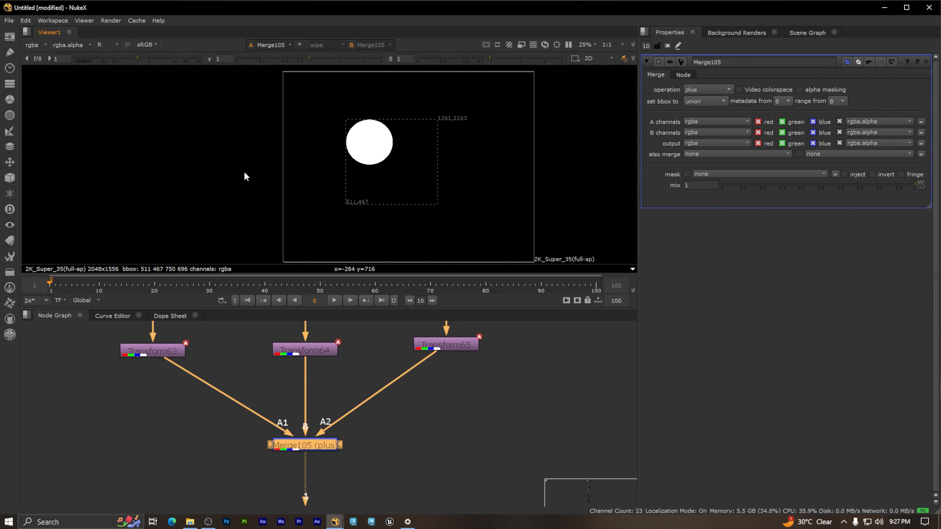
{"action": "scroll", "coordinate": [425, 160], "scroll_direction": "up", "scroll_amount": 3}
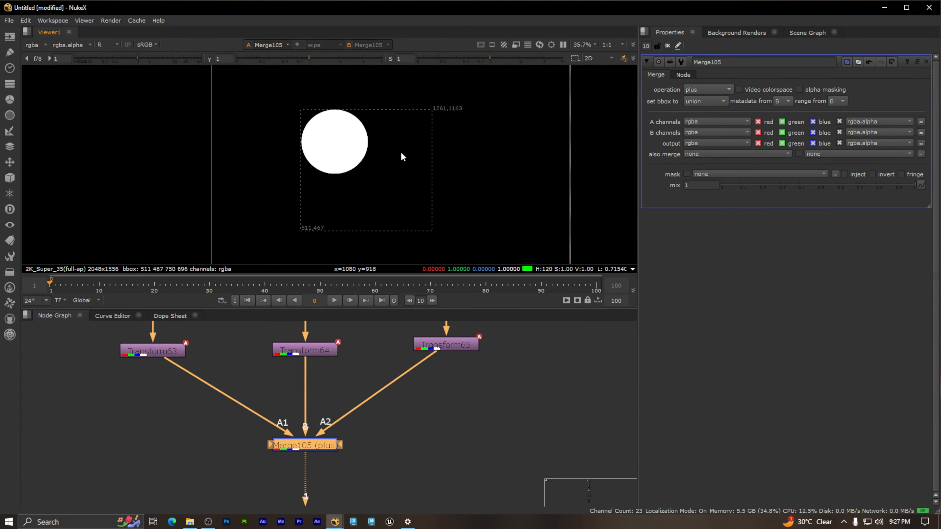
{"action": "scroll", "coordinate": [384, 139], "scroll_direction": "down", "scroll_amount": 1}
{"action": "scroll", "coordinate": [384, 135], "scroll_direction": "down", "scroll_amount": 1}
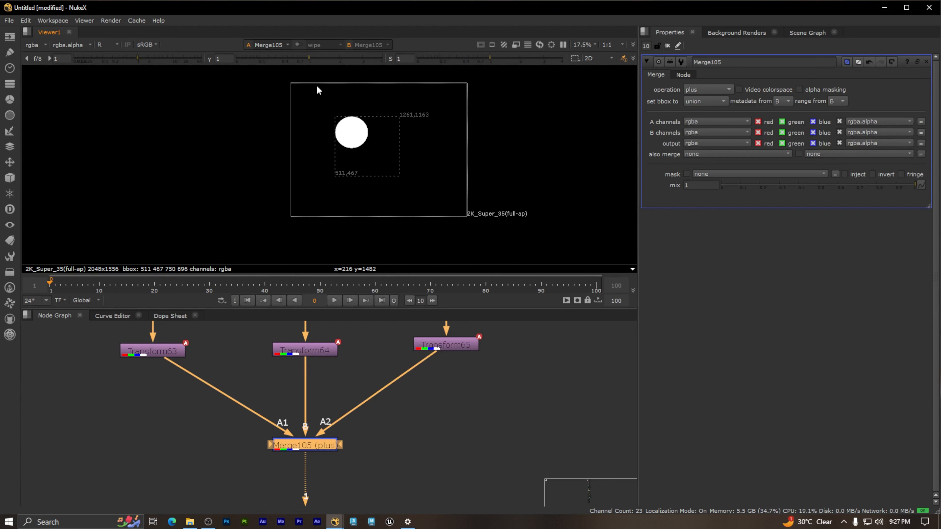
{"action": "scroll", "coordinate": [371, 146], "scroll_direction": "up", "scroll_amount": 3}
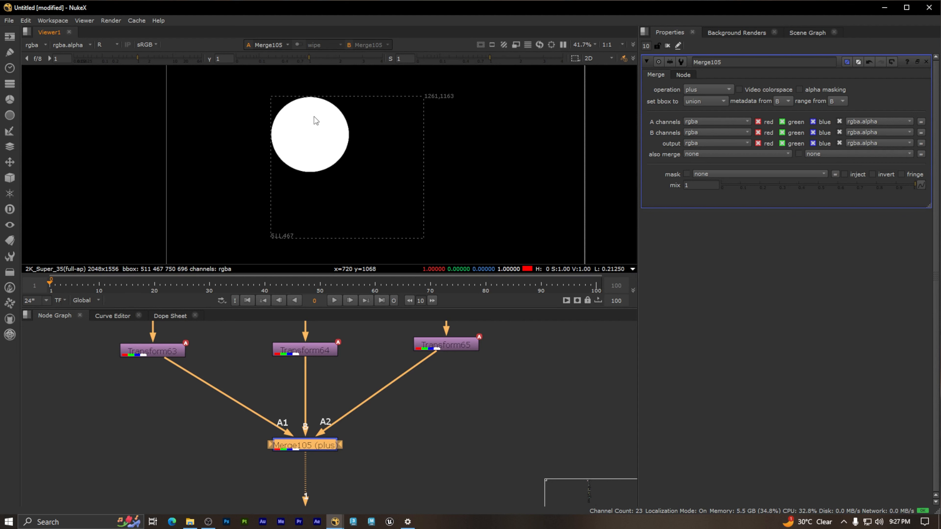
{"action": "scroll", "coordinate": [310, 134], "scroll_direction": "up", "scroll_amount": 1}
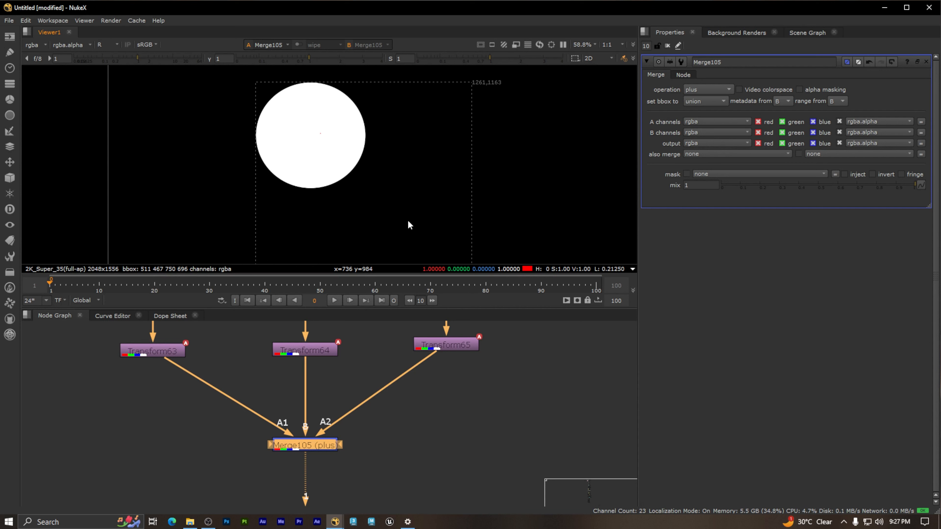
{"action": "scroll", "coordinate": [350, 183], "scroll_direction": "down", "scroll_amount": 1}
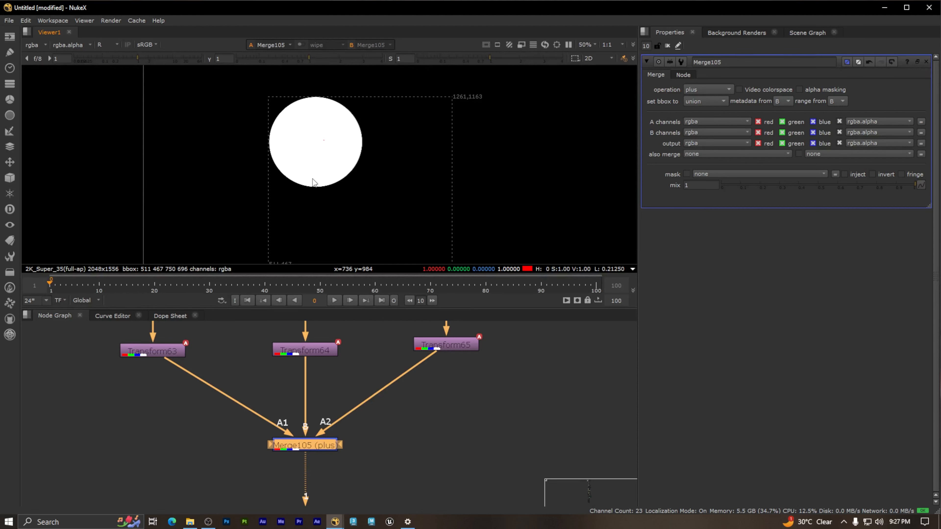
Step: Display only the green channel in the viewer and sample a pixel inside the circle to examine its values
{"action": "key", "text": "g"}
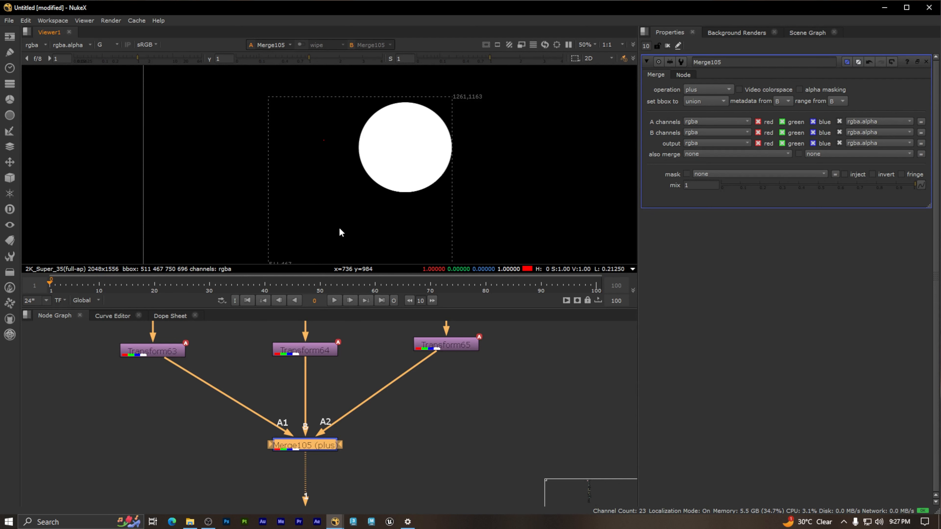
{"action": "left_click", "coordinate": [407, 148], "text": "ctrl"}
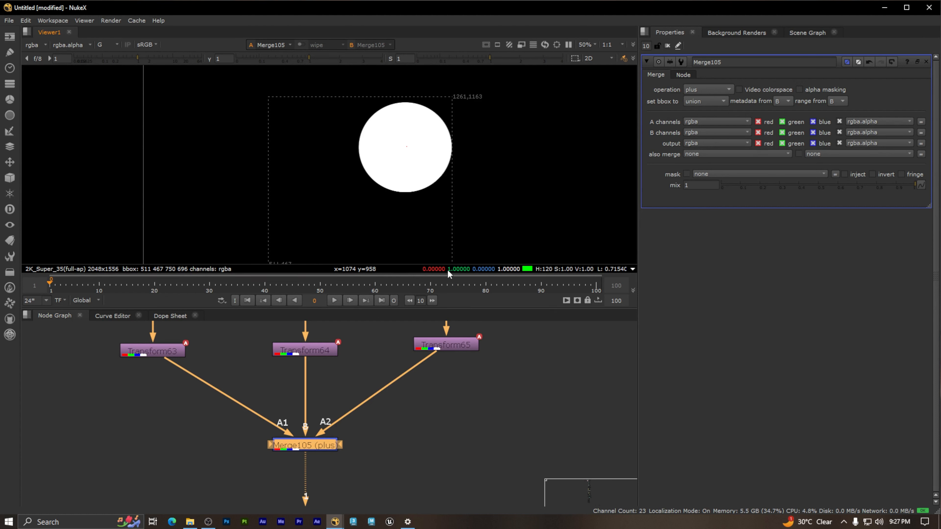
{"action": "mouse_move", "coordinate": [430, 206]}
{"action": "middle_mouse_down"}
{"action": "mouse_move", "coordinate": [440, 176]}
{"action": "mouse_move", "coordinate": [453, 201]}
{"action": "middle_mouse_up"}
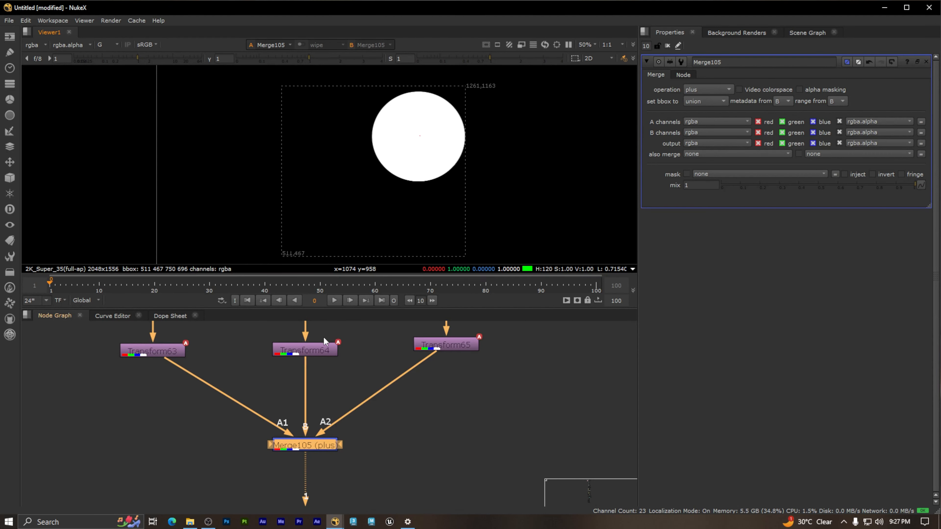
Step: Display only the blue channel in the viewer and scrub the timeline back to frame 1 while examining the circle
{"action": "key", "text": "b"}
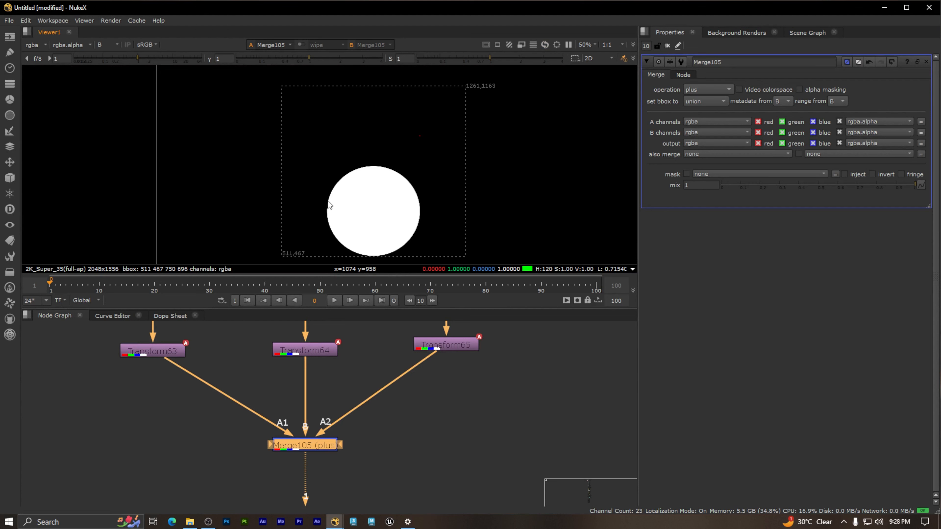
{"action": "middle_click_drag", "start_coordinate": [384, 209], "coordinate": [370, 196]}
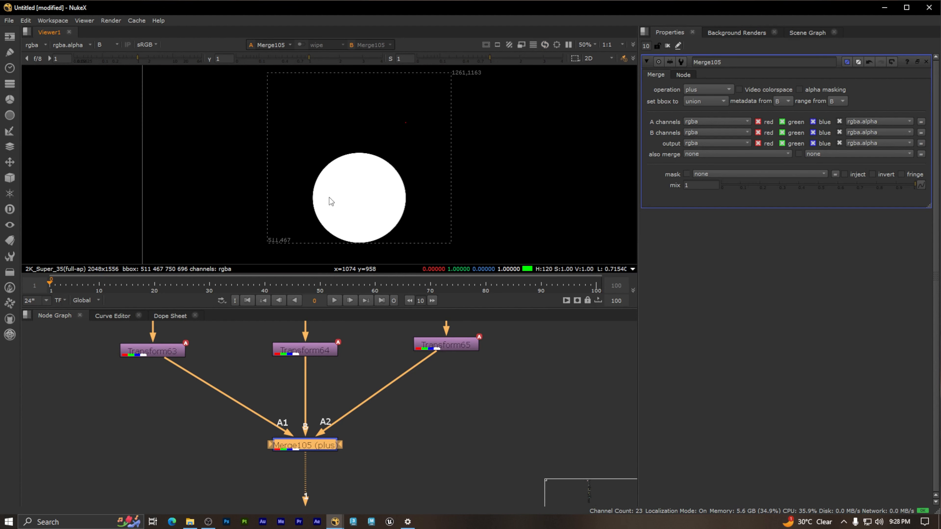
{"action": "scroll", "coordinate": [347, 162], "scroll_direction": "down", "scroll_amount": 2}
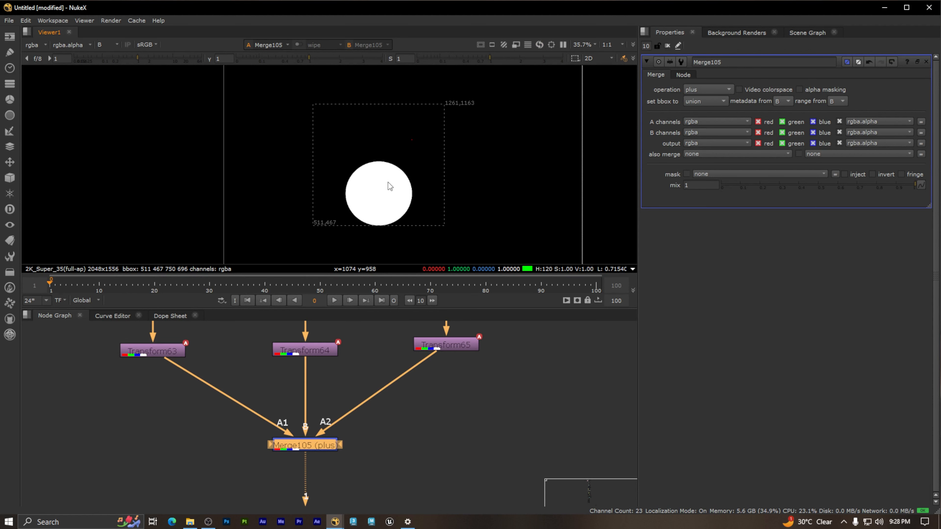
{"action": "scroll", "coordinate": [386, 179], "scroll_direction": "down", "scroll_amount": 3}
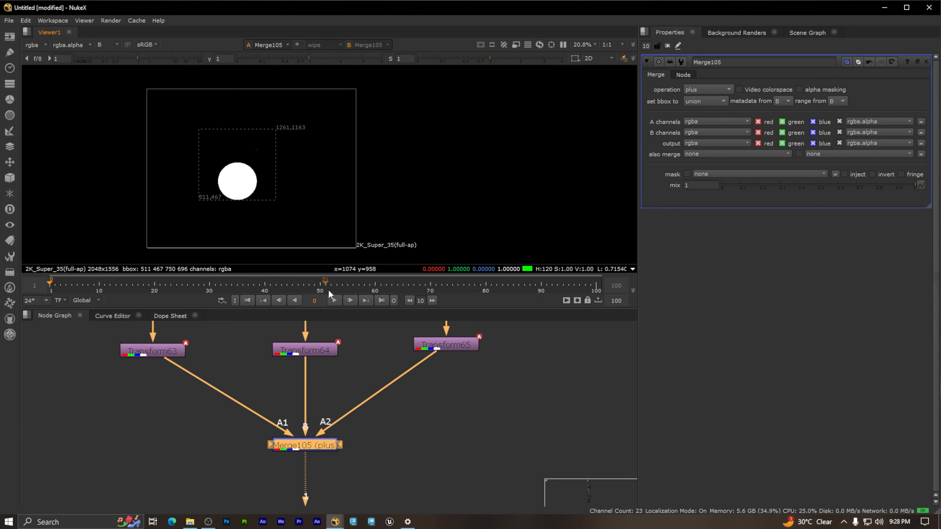
{"action": "left_click_drag", "start_coordinate": [193, 285], "coordinate": [51, 282]}
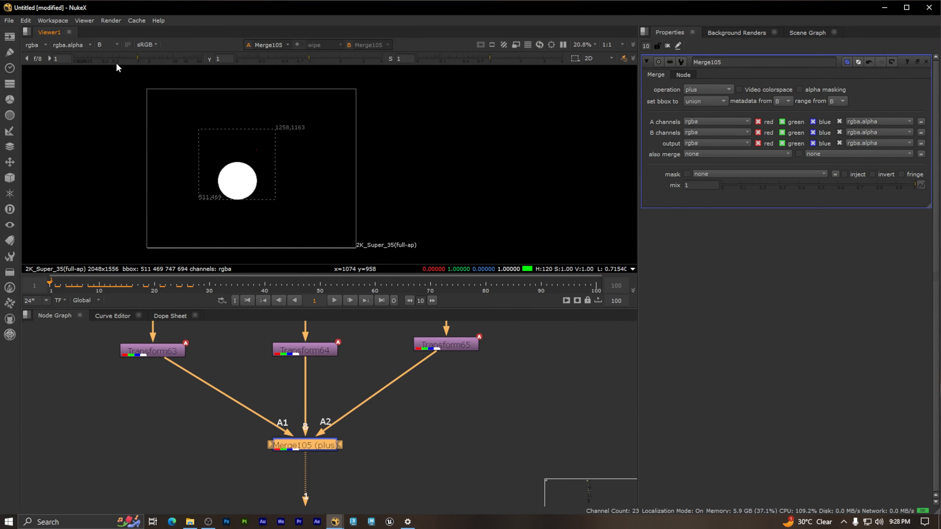
Step: Switch the viewer back to the full RGB display of the three merged circles
{"action": "left_click", "coordinate": [116, 45]}
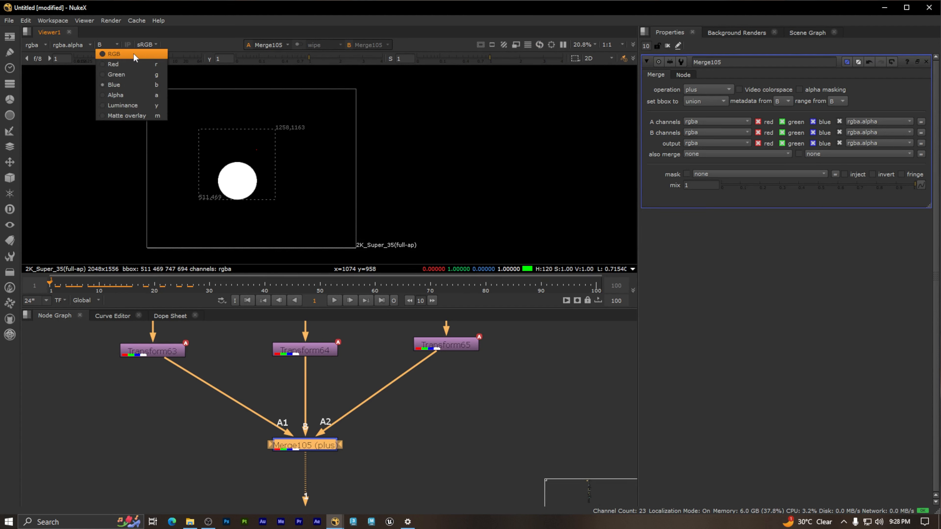
{"action": "left_click", "coordinate": [122, 51]}
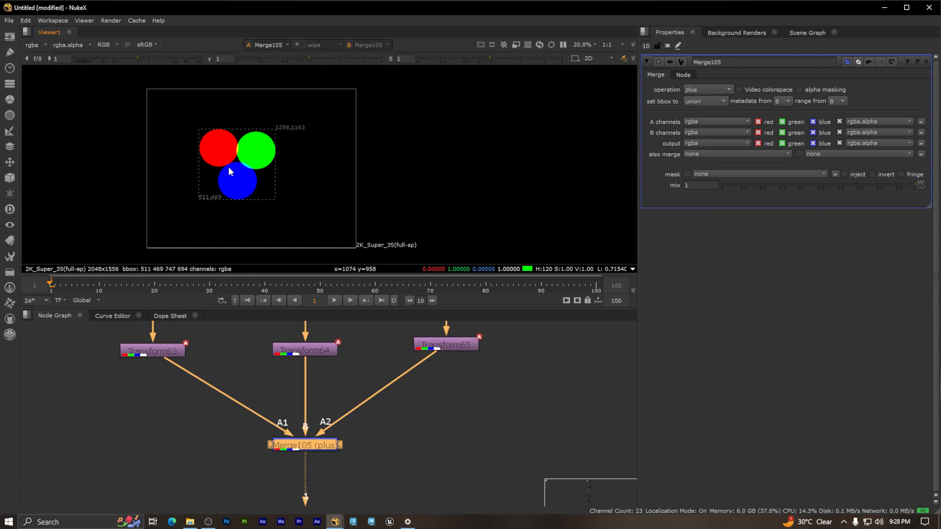
{"action": "scroll", "coordinate": [246, 160], "scroll_direction": "down", "scroll_amount": 1}
{"action": "scroll", "coordinate": [247, 159], "scroll_direction": "down", "scroll_amount": 3}
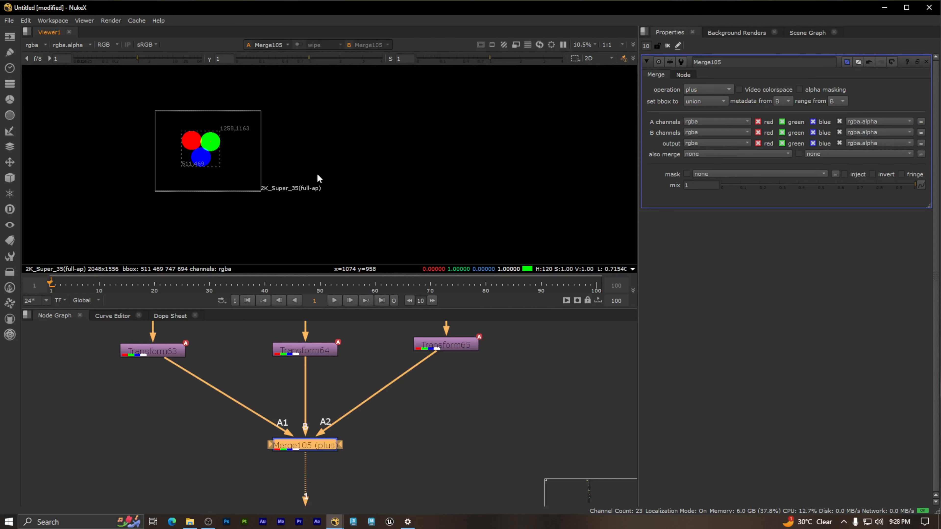
{"action": "scroll", "coordinate": [513, 451], "scroll_direction": "down", "scroll_amount": 6}
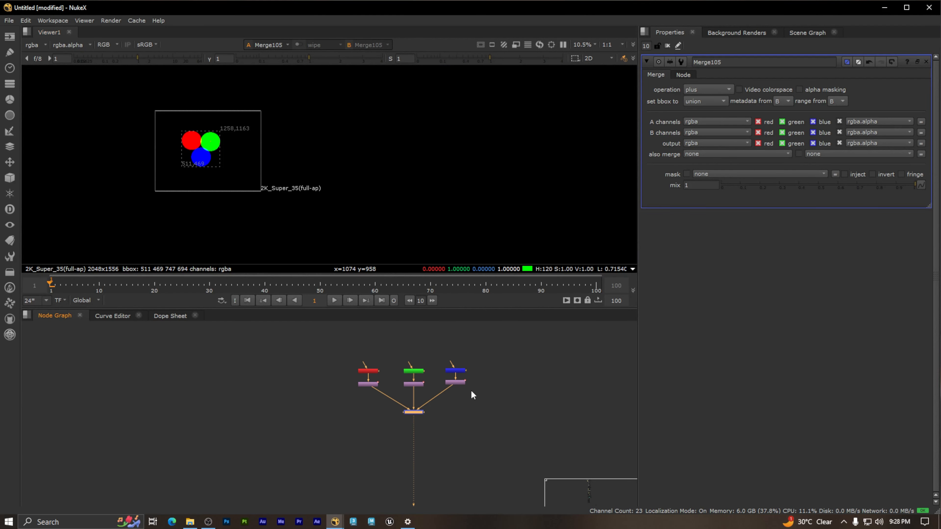
Step: Display the output of the Merge4 (over) node from the flower photo's channel-splitting setup in the viewer
{"action": "left_click_drag", "start_coordinate": [329, 341], "coordinate": [532, 429]}
{"action": "left_click", "coordinate": [531, 429]}
{"action": "scroll", "coordinate": [481, 398], "scroll_direction": "up", "scroll_amount": 3}
{"action": "middle_click_drag", "start_coordinate": [459, 408], "coordinate": [190, 409]}
{"action": "scroll", "coordinate": [419, 388], "scroll_direction": "down", "scroll_amount": 5}
{"action": "scroll", "coordinate": [421, 390], "scroll_direction": "down", "scroll_amount": 2}
{"action": "middle_click_drag", "start_coordinate": [515, 411], "coordinate": [292, 422]}
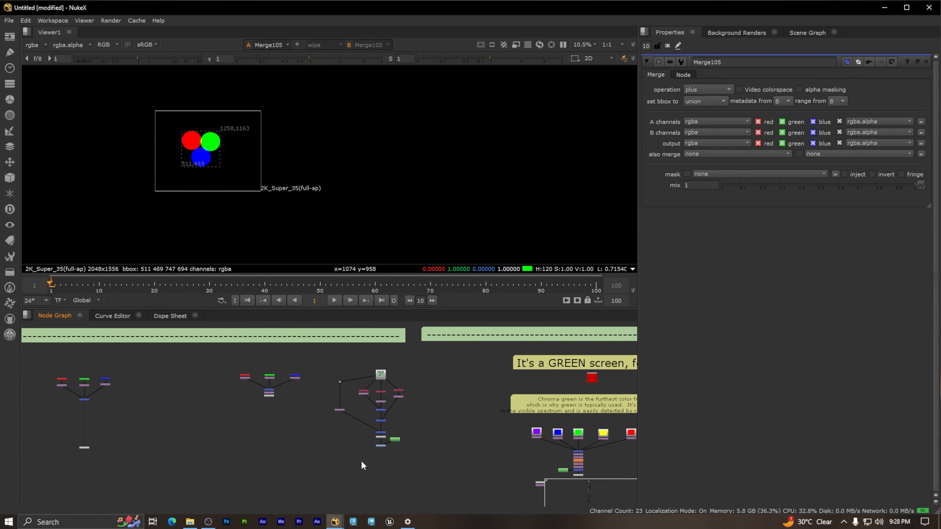
{"action": "scroll", "coordinate": [386, 443], "scroll_direction": "up", "scroll_amount": 5}
{"action": "left_click", "coordinate": [398, 402]}
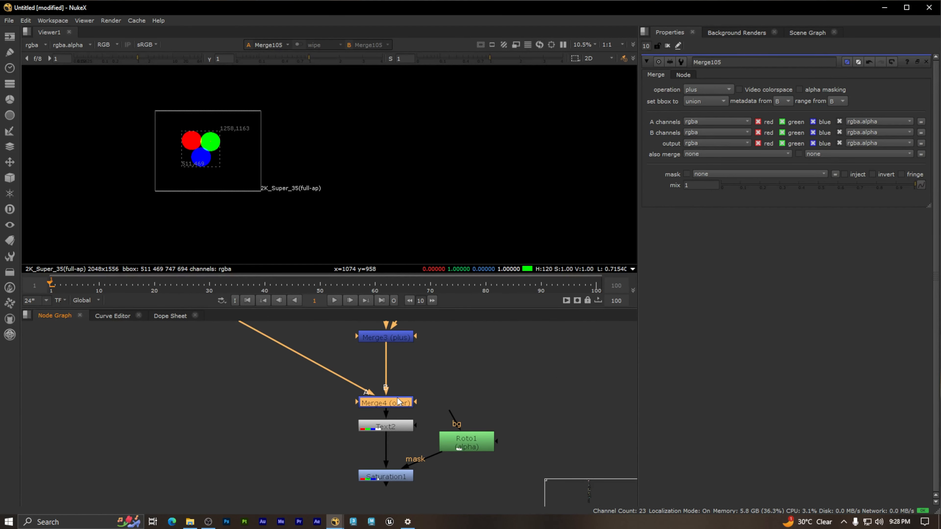
{"action": "key", "text": "1"}
Step: Examine the full-color flower photo up close, looking at its green leaves and magenta blossoms
{"action": "scroll", "coordinate": [172, 158], "scroll_direction": "up", "scroll_amount": 1}
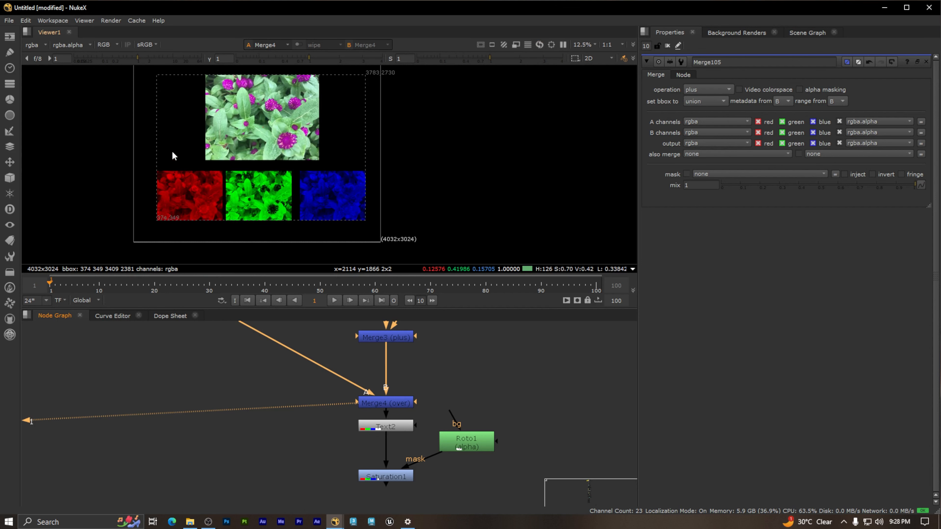
{"action": "scroll", "coordinate": [329, 142], "scroll_direction": "up", "scroll_amount": 4}
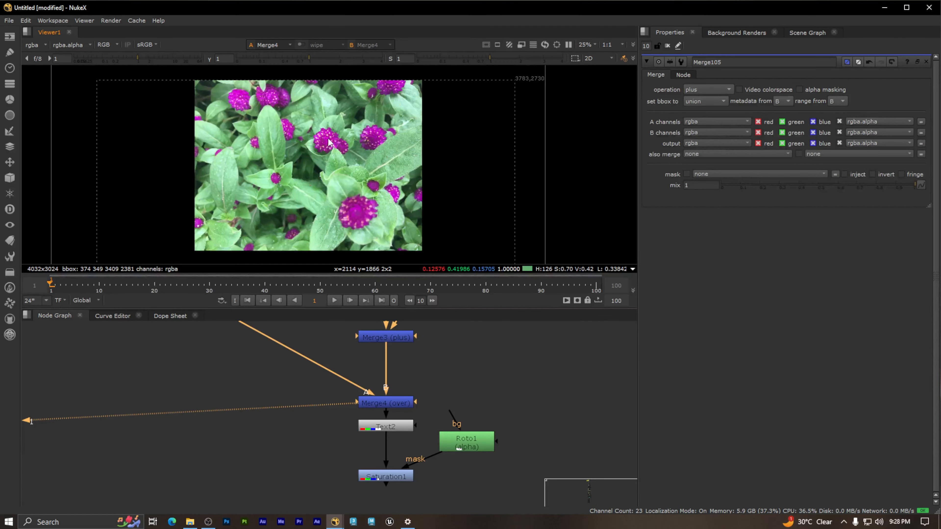
{"action": "left_click_drag", "start_coordinate": [180, 79], "coordinate": [431, 261]}
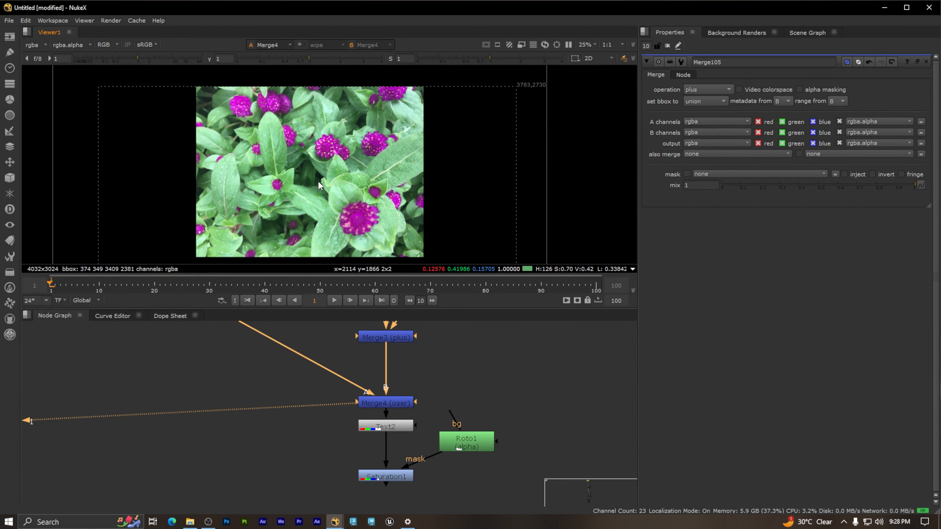
{"action": "scroll", "coordinate": [325, 163], "scroll_direction": "up", "scroll_amount": 6}
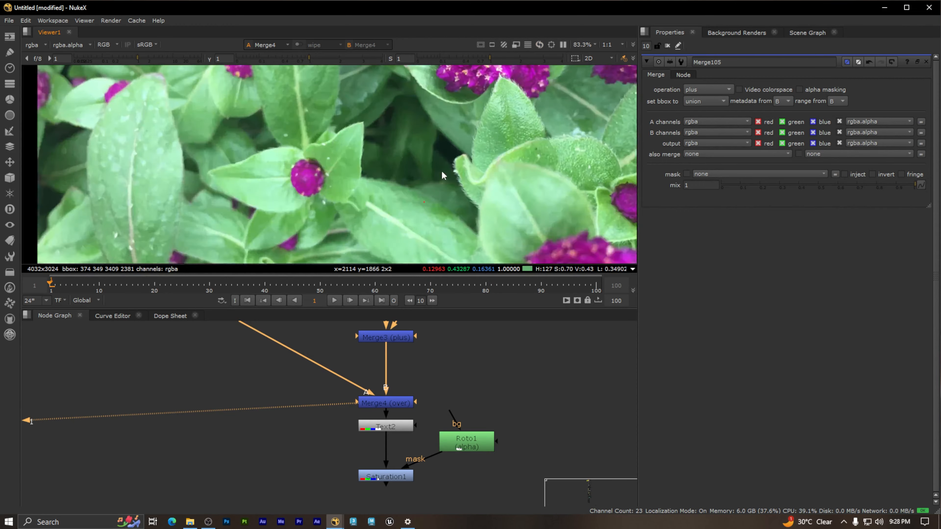
{"action": "middle_click_drag", "start_coordinate": [366, 127], "coordinate": [467, 206]}
{"action": "middle_click_drag", "start_coordinate": [156, 137], "coordinate": [174, 189]}
{"action": "middle_click_drag", "start_coordinate": [507, 223], "coordinate": [324, 135]}
Step: Examine the separate red, green and blue channel images beneath the full-color photo
{"action": "scroll", "coordinate": [324, 134], "scroll_direction": "down", "scroll_amount": 5}
{"action": "scroll", "coordinate": [286, 197], "scroll_direction": "down", "scroll_amount": 2}
{"action": "middle_click_drag", "start_coordinate": [285, 194], "coordinate": [369, 89]}
{"action": "middle_click_drag", "start_coordinate": [325, 175], "coordinate": [318, 132]}
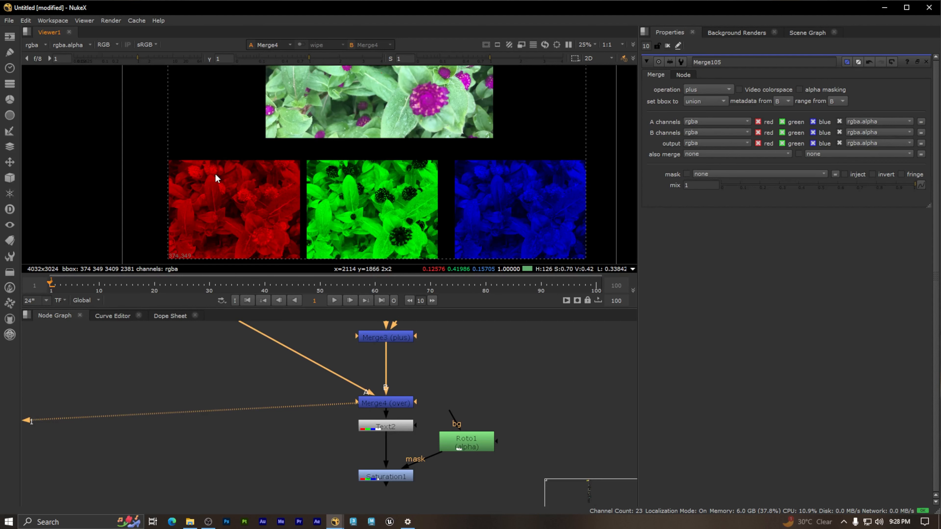
{"action": "middle_click_drag", "start_coordinate": [371, 113], "coordinate": [361, 134]}
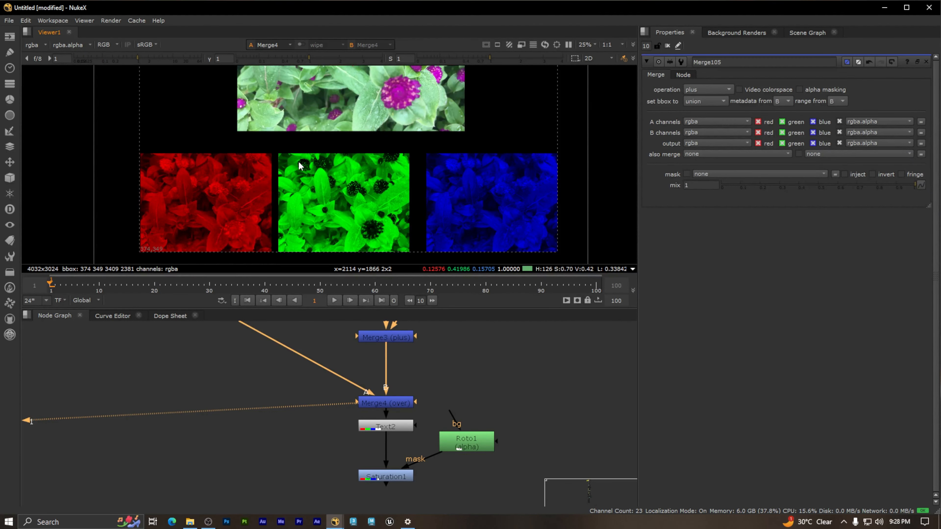
{"action": "middle_click_drag", "start_coordinate": [352, 138], "coordinate": [359, 182]}
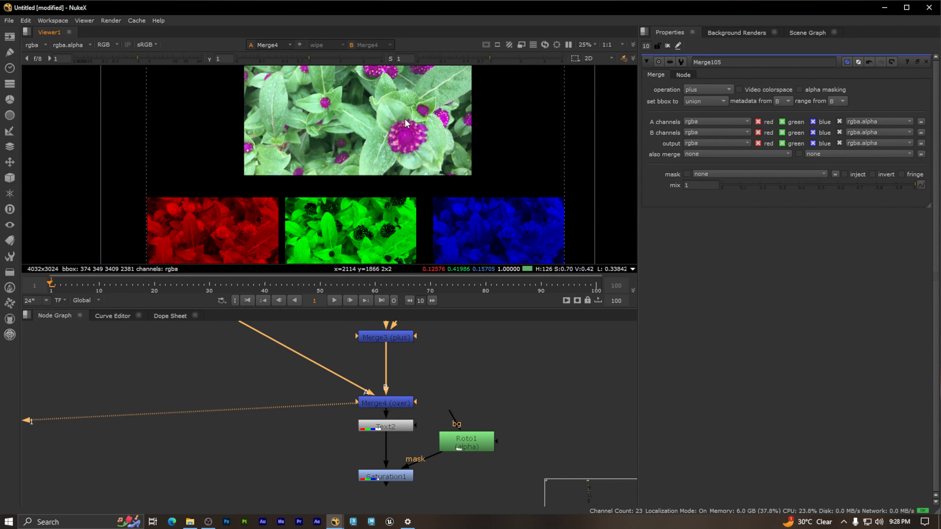
Step: Compare the large magenta blossom in the photo with the same blossom in the green and blue channel images
{"action": "scroll", "coordinate": [422, 141], "scroll_direction": "up", "scroll_amount": 5}
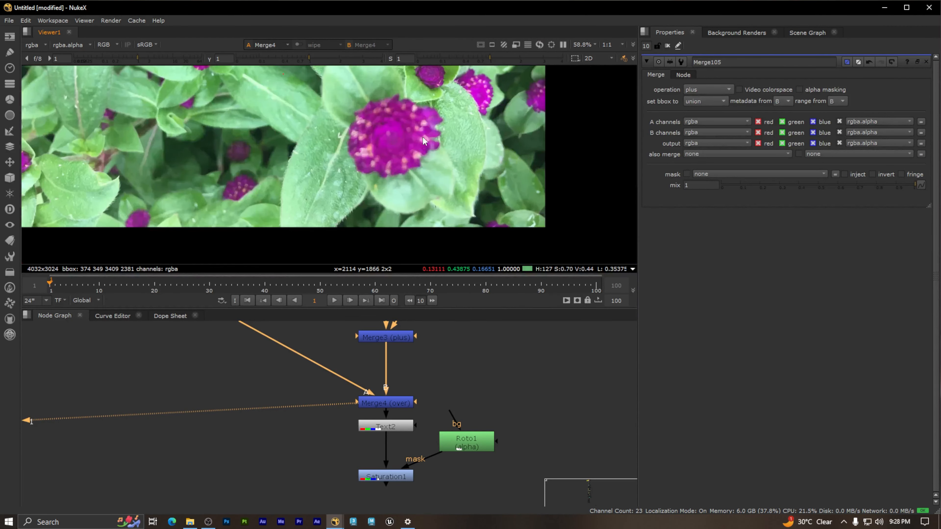
{"action": "scroll", "coordinate": [399, 149], "scroll_direction": "up", "scroll_amount": 5}
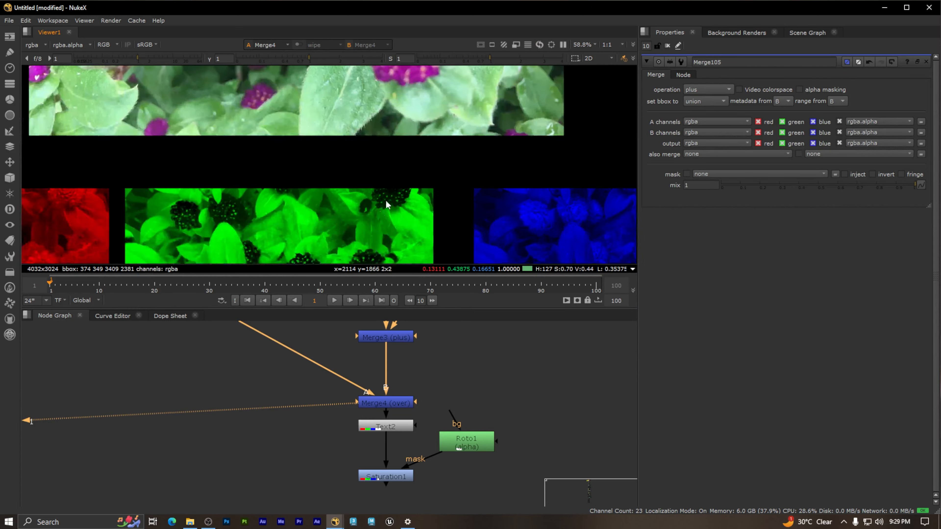
{"action": "scroll", "coordinate": [398, 149], "scroll_direction": "up", "scroll_amount": 3}
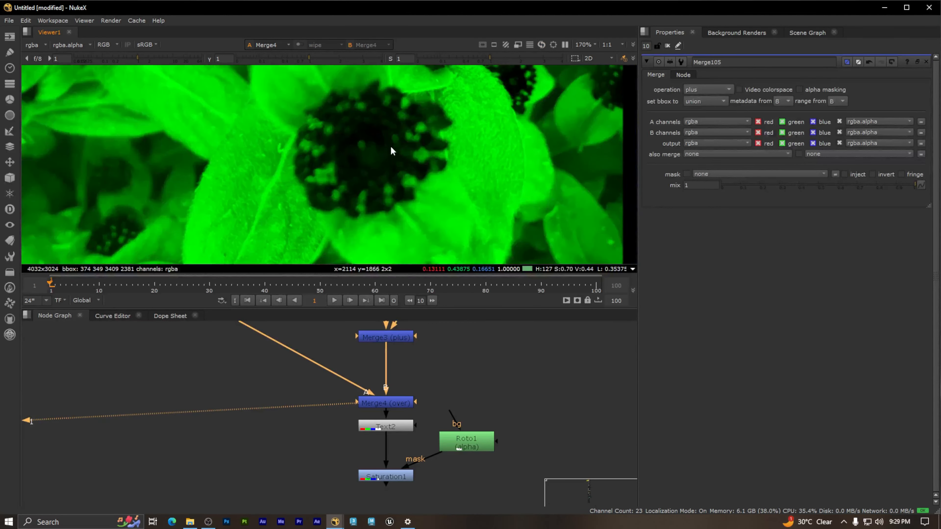
{"action": "scroll", "coordinate": [370, 137], "scroll_direction": "down", "scroll_amount": 6}
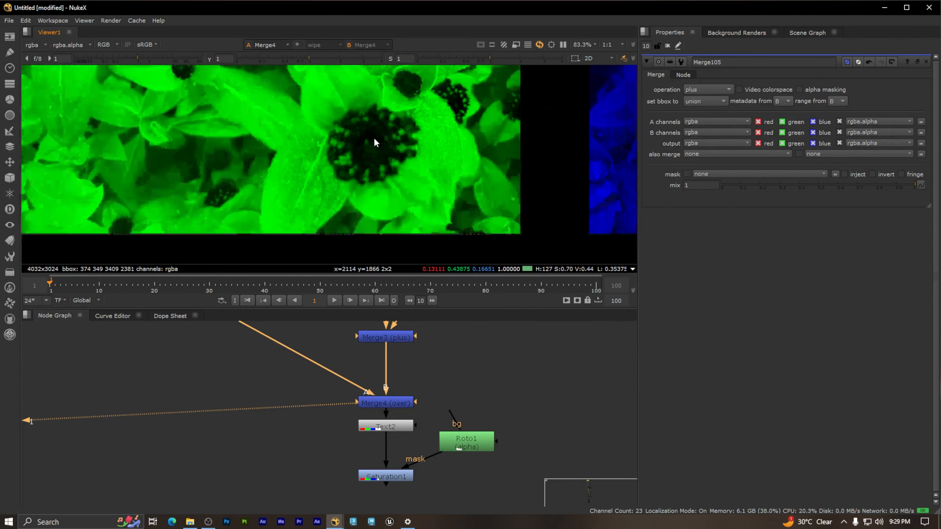
{"action": "middle_click_drag", "start_coordinate": [431, 129], "coordinate": [353, 245]}
{"action": "middle_click_drag", "start_coordinate": [314, 71], "coordinate": [367, 134]}
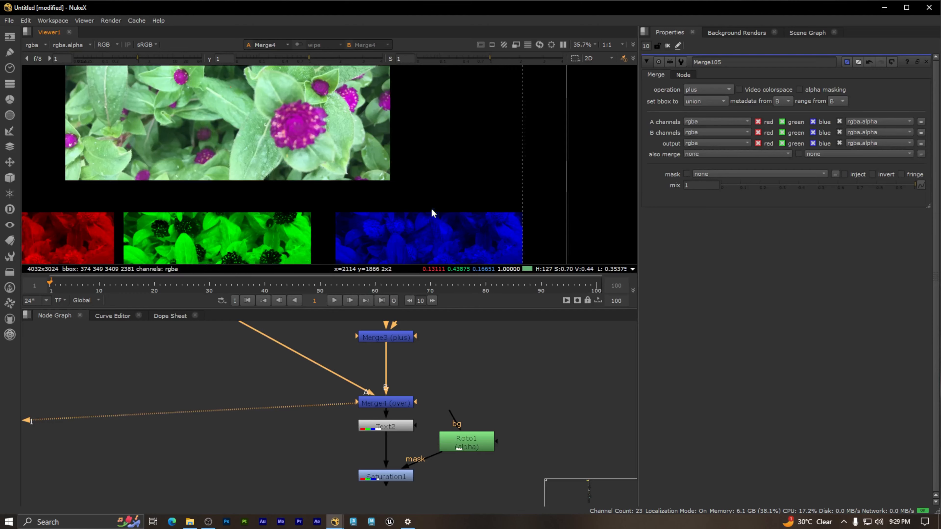
{"action": "middle_click_drag", "start_coordinate": [430, 224], "coordinate": [432, 116]}
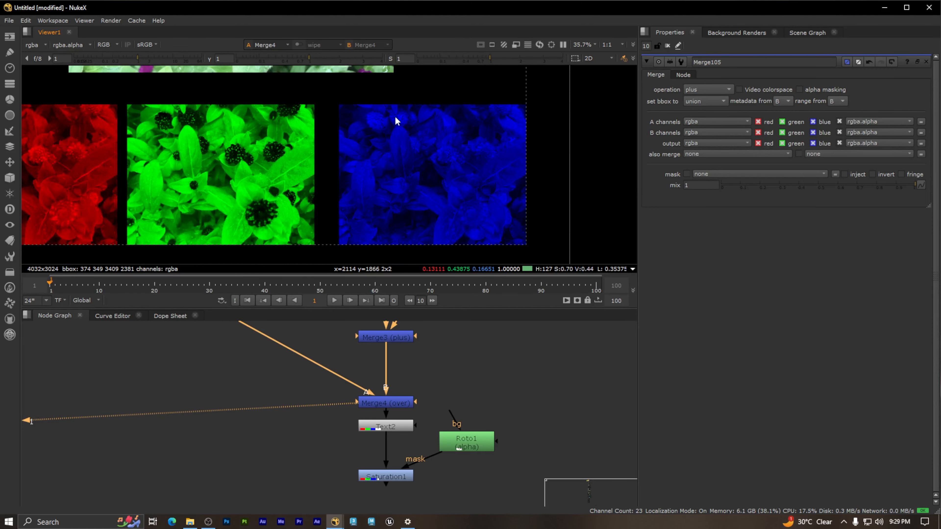
Step: Compare the whole flower photo with its three separate channel images at frame 1
{"action": "scroll", "coordinate": [389, 172], "scroll_direction": "down", "scroll_amount": 3}
{"action": "middle_click_drag", "start_coordinate": [277, 116], "coordinate": [350, 249]}
{"action": "middle_click_drag", "start_coordinate": [406, 185], "coordinate": [375, 174]}
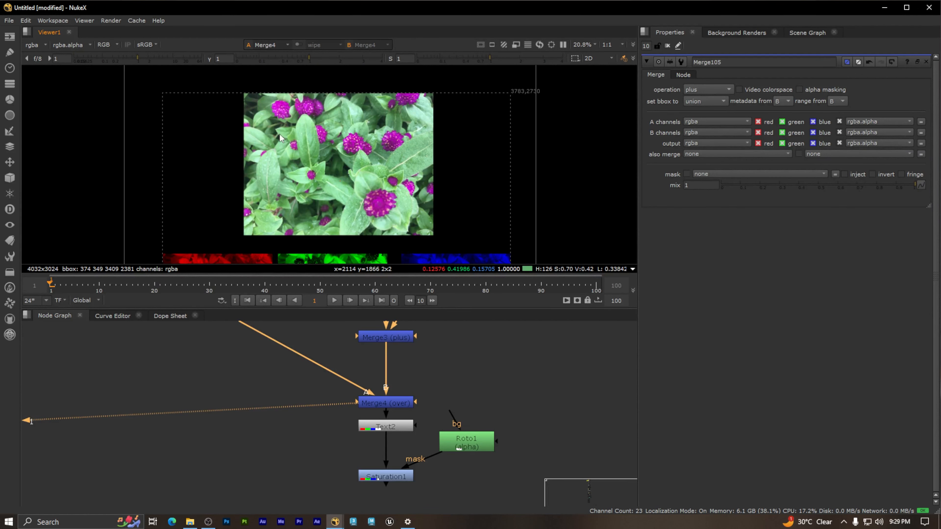
{"action": "scroll", "coordinate": [409, 161], "scroll_direction": "down", "scroll_amount": 2}
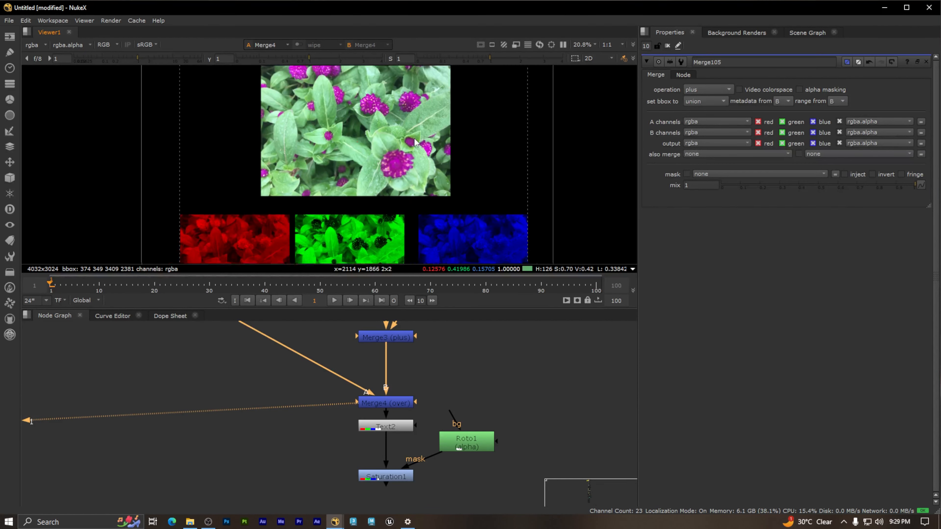
{"action": "scroll", "coordinate": [397, 206], "scroll_direction": "up", "scroll_amount": 2}
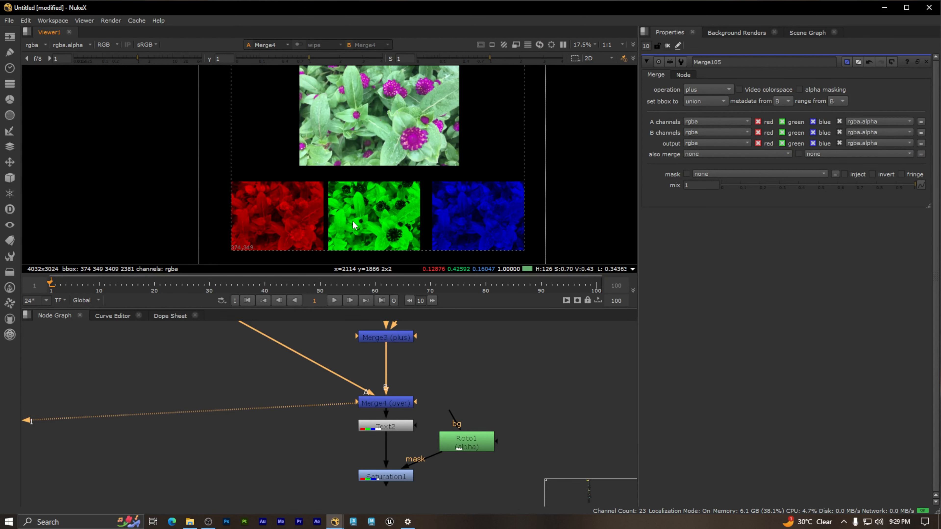
{"action": "middle_click_drag", "start_coordinate": [364, 188], "coordinate": [326, 168]}
{"action": "scroll", "coordinate": [288, 173], "scroll_direction": "up", "scroll_amount": 1}
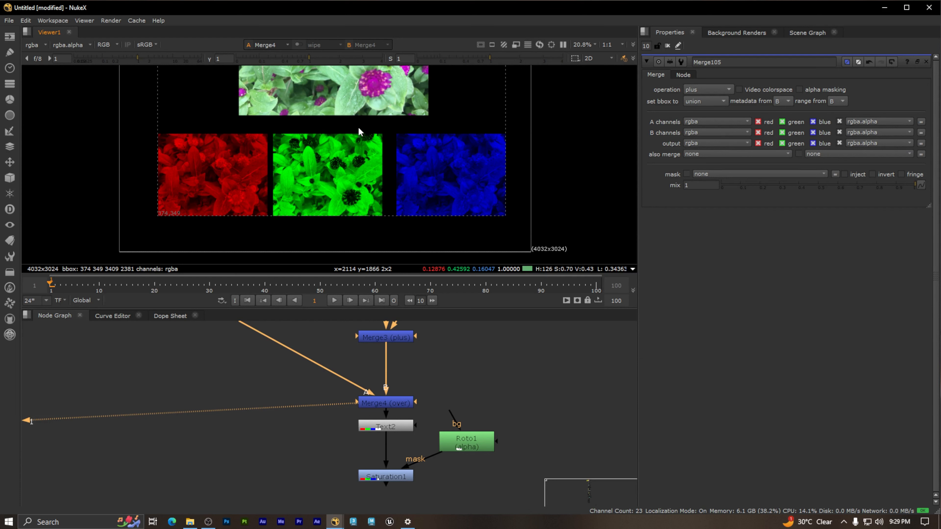
{"action": "middle_click_drag", "start_coordinate": [357, 134], "coordinate": [366, 192]}
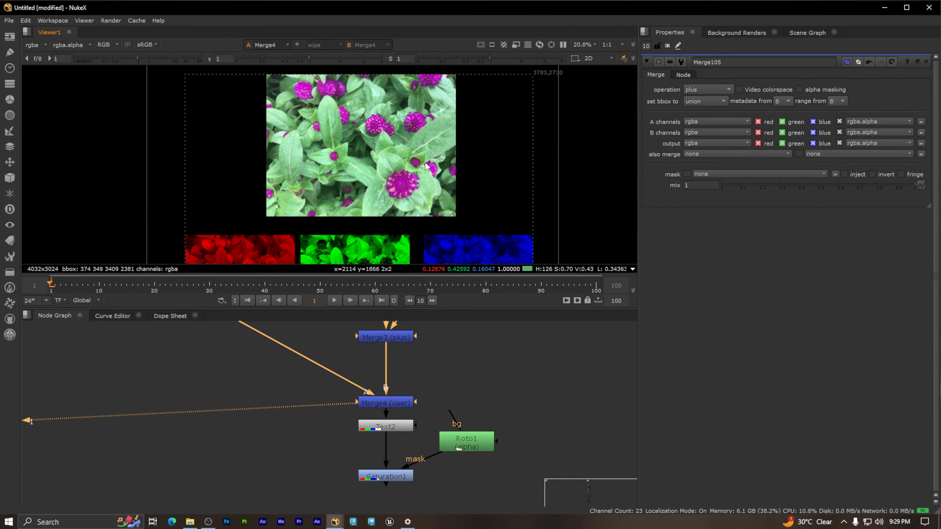
{"action": "middle_click_drag", "start_coordinate": [428, 167], "coordinate": [414, 130]}
Step: Go to frame 10 and examine the overlapping red and green channel images beside the separate blue one
{"action": "left_click_drag", "start_coordinate": [52, 285], "coordinate": [100, 283]}
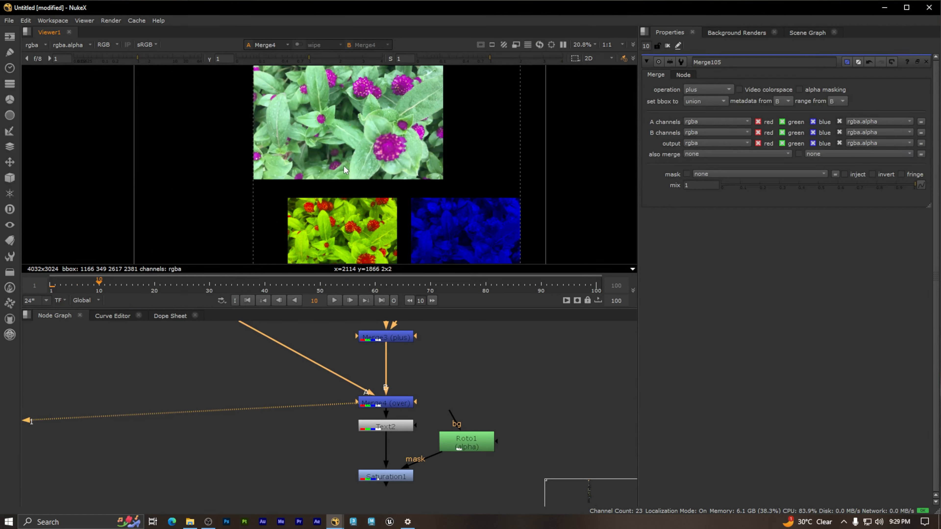
{"action": "middle_click_drag", "start_coordinate": [371, 165], "coordinate": [378, 141]}
{"action": "scroll", "coordinate": [364, 213], "scroll_direction": "up", "scroll_amount": 2}
{"action": "scroll", "coordinate": [365, 214], "scroll_direction": "up", "scroll_amount": 2}
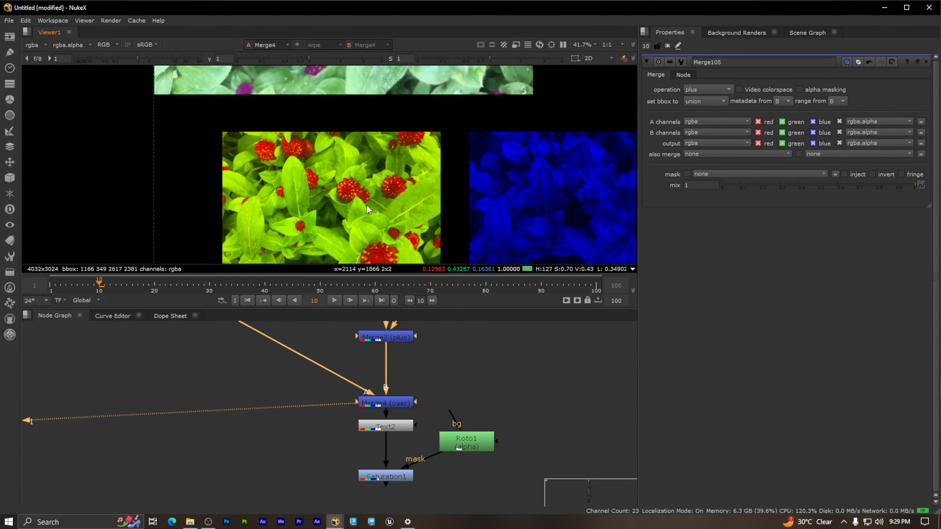
{"action": "middle_click_drag", "start_coordinate": [351, 132], "coordinate": [372, 204]}
{"action": "middle_click_drag", "start_coordinate": [413, 124], "coordinate": [415, 91]}
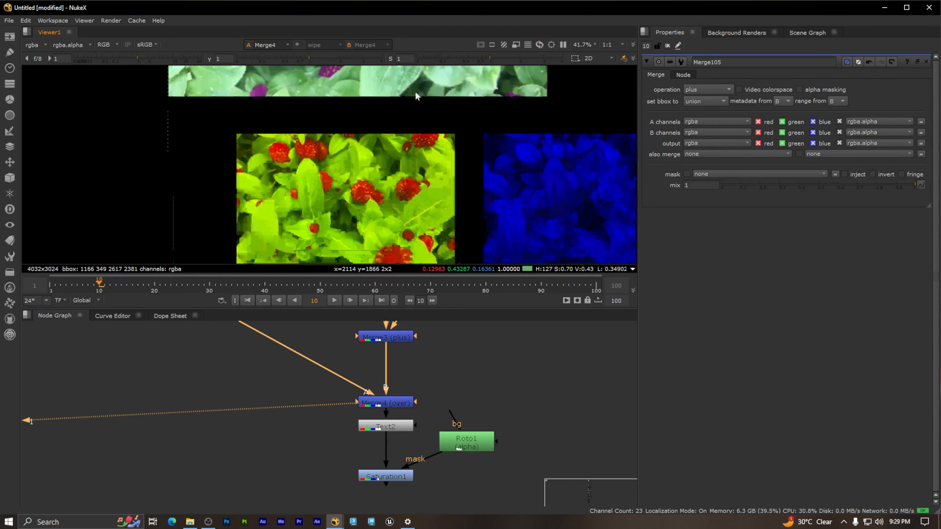
{"action": "scroll", "coordinate": [413, 138], "scroll_direction": "down", "scroll_amount": 3}
{"action": "middle_click_drag", "start_coordinate": [375, 132], "coordinate": [377, 179]}
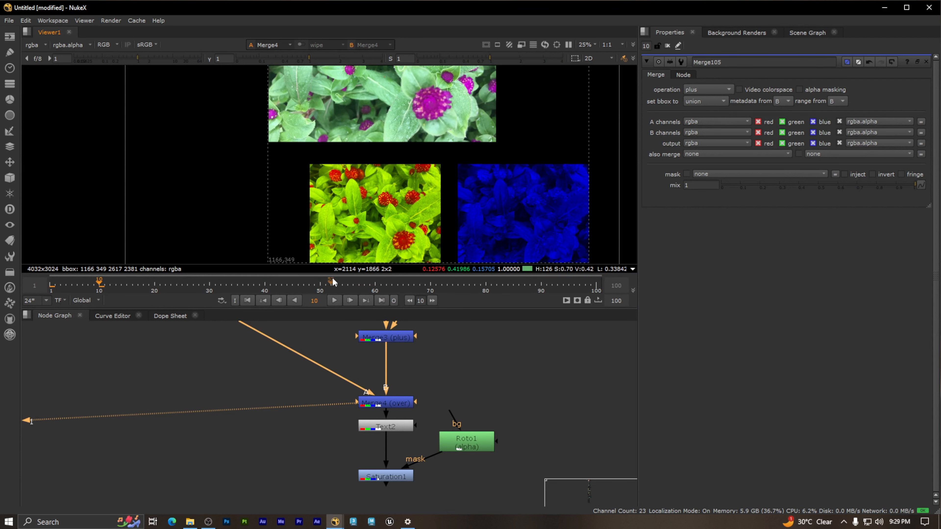
Step: Go to frame 20 and compare the fully overlapped red, green and blue channel images with the original photo
{"action": "left_click", "coordinate": [155, 282]}
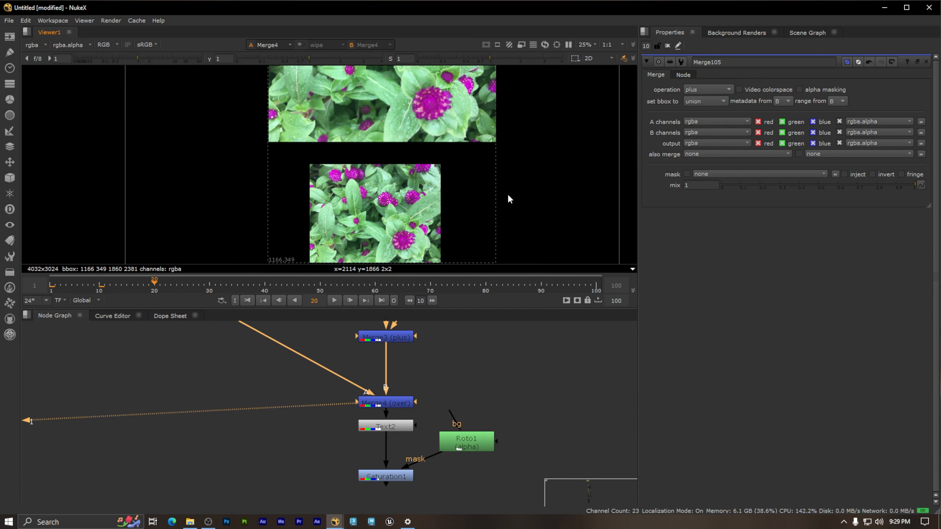
{"action": "middle_click_drag", "start_coordinate": [352, 202], "coordinate": [353, 169]}
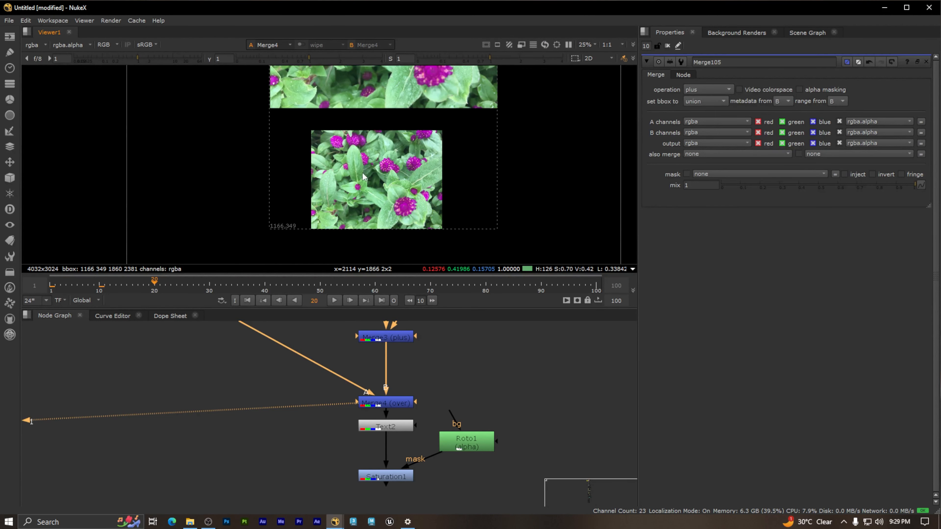
{"action": "scroll", "coordinate": [483, 164], "scroll_direction": "down", "scroll_amount": 2}
{"action": "middle_click_drag", "start_coordinate": [454, 146], "coordinate": [451, 168]}
{"action": "scroll", "coordinate": [495, 175], "scroll_direction": "down", "scroll_amount": 2}
{"action": "scroll", "coordinate": [447, 193], "scroll_direction": "up", "scroll_amount": 1}
{"action": "scroll", "coordinate": [447, 195], "scroll_direction": "up", "scroll_amount": 5}
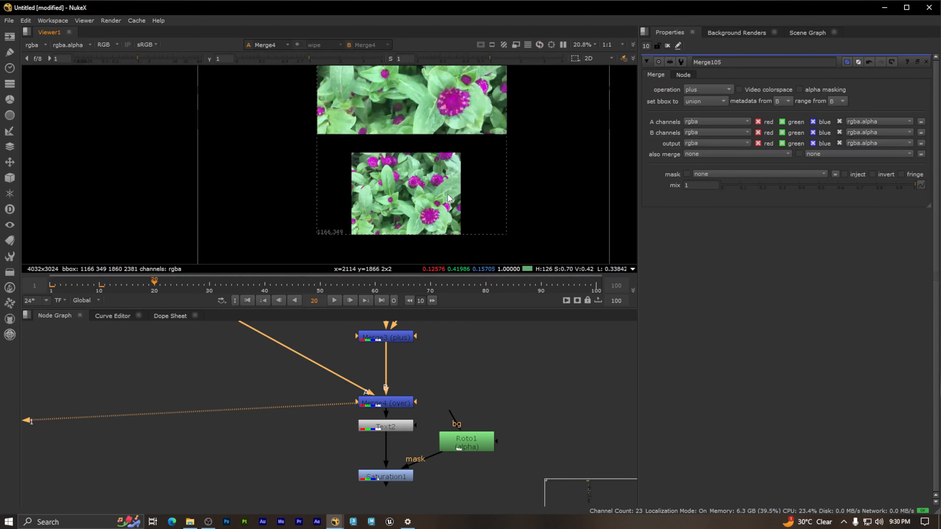
{"action": "middle_click_drag", "start_coordinate": [499, 195], "coordinate": [479, 166]}
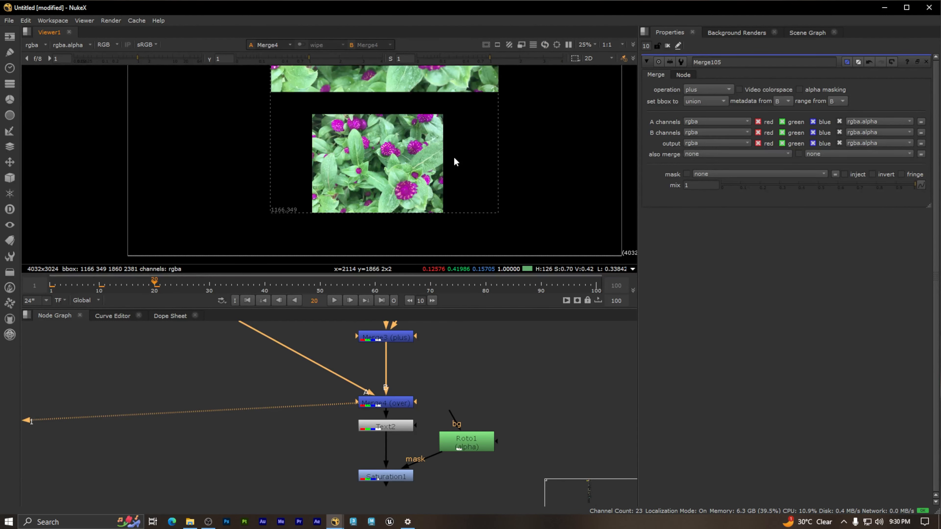
{"action": "scroll", "coordinate": [453, 157], "scroll_direction": "down", "scroll_amount": 2}
{"action": "middle_click_drag", "start_coordinate": [453, 157], "coordinate": [400, 195]}
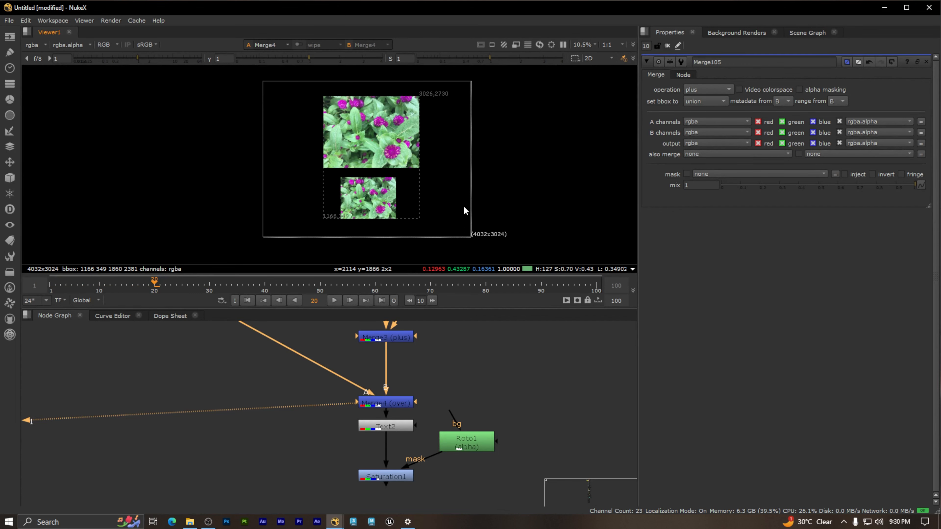
Step: Locate the Image Size section of the node graph with its resolution examples
{"action": "scroll", "coordinate": [481, 396], "scroll_direction": "down", "scroll_amount": 6}
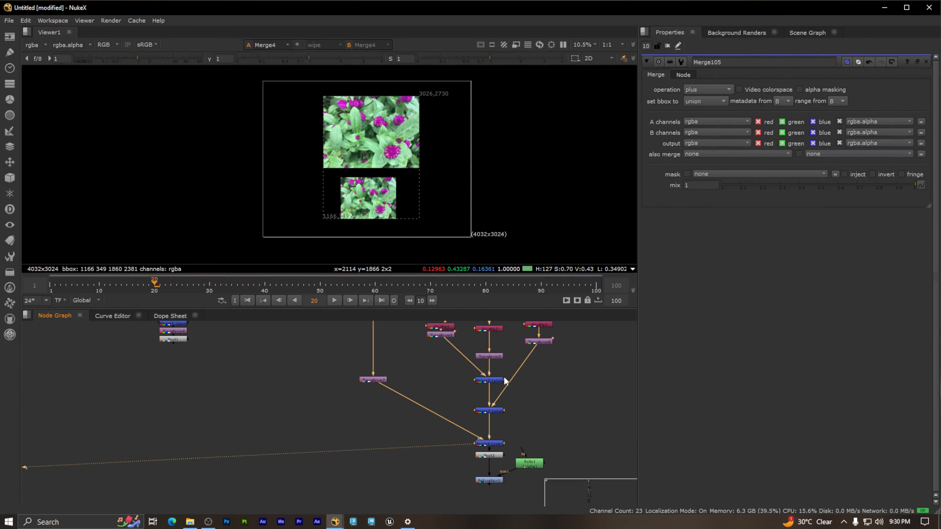
{"action": "middle_click_drag", "start_coordinate": [227, 396], "coordinate": [195, 391]}
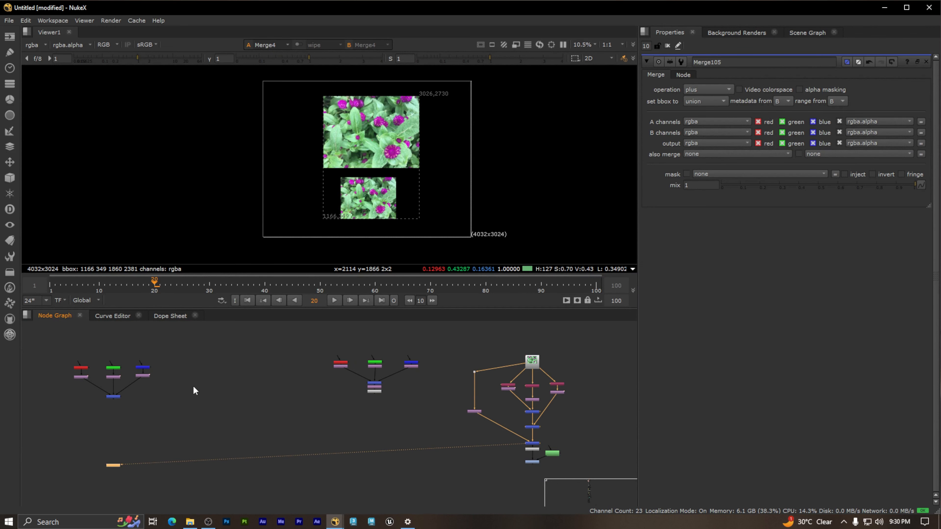
{"action": "scroll", "coordinate": [478, 350], "scroll_direction": "up", "scroll_amount": 4}
{"action": "left_click_drag", "start_coordinate": [455, 380], "coordinate": [296, 365]}
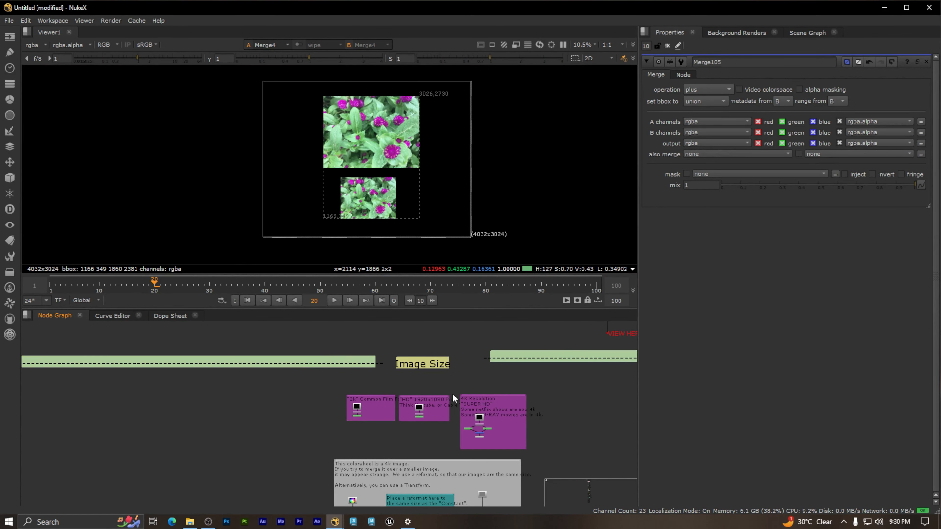